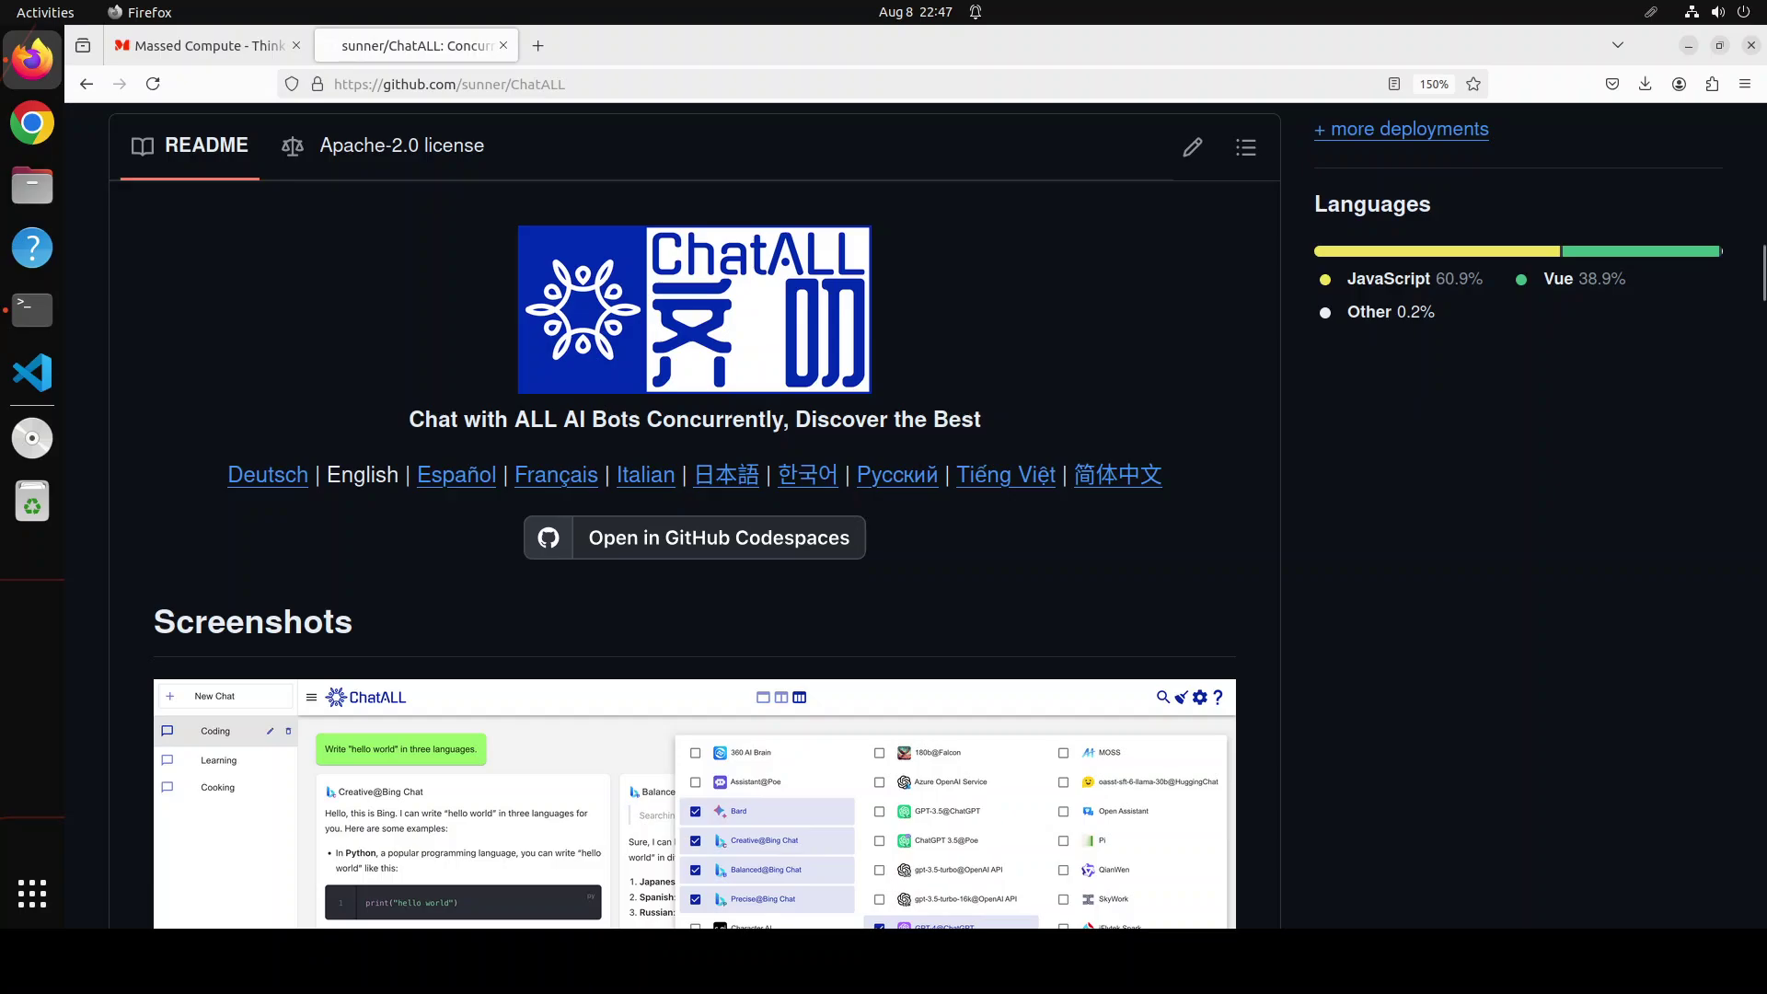
# - Switch Firefox to the Massed Compute tab to view its homepage
pyautogui.click(223, 46)
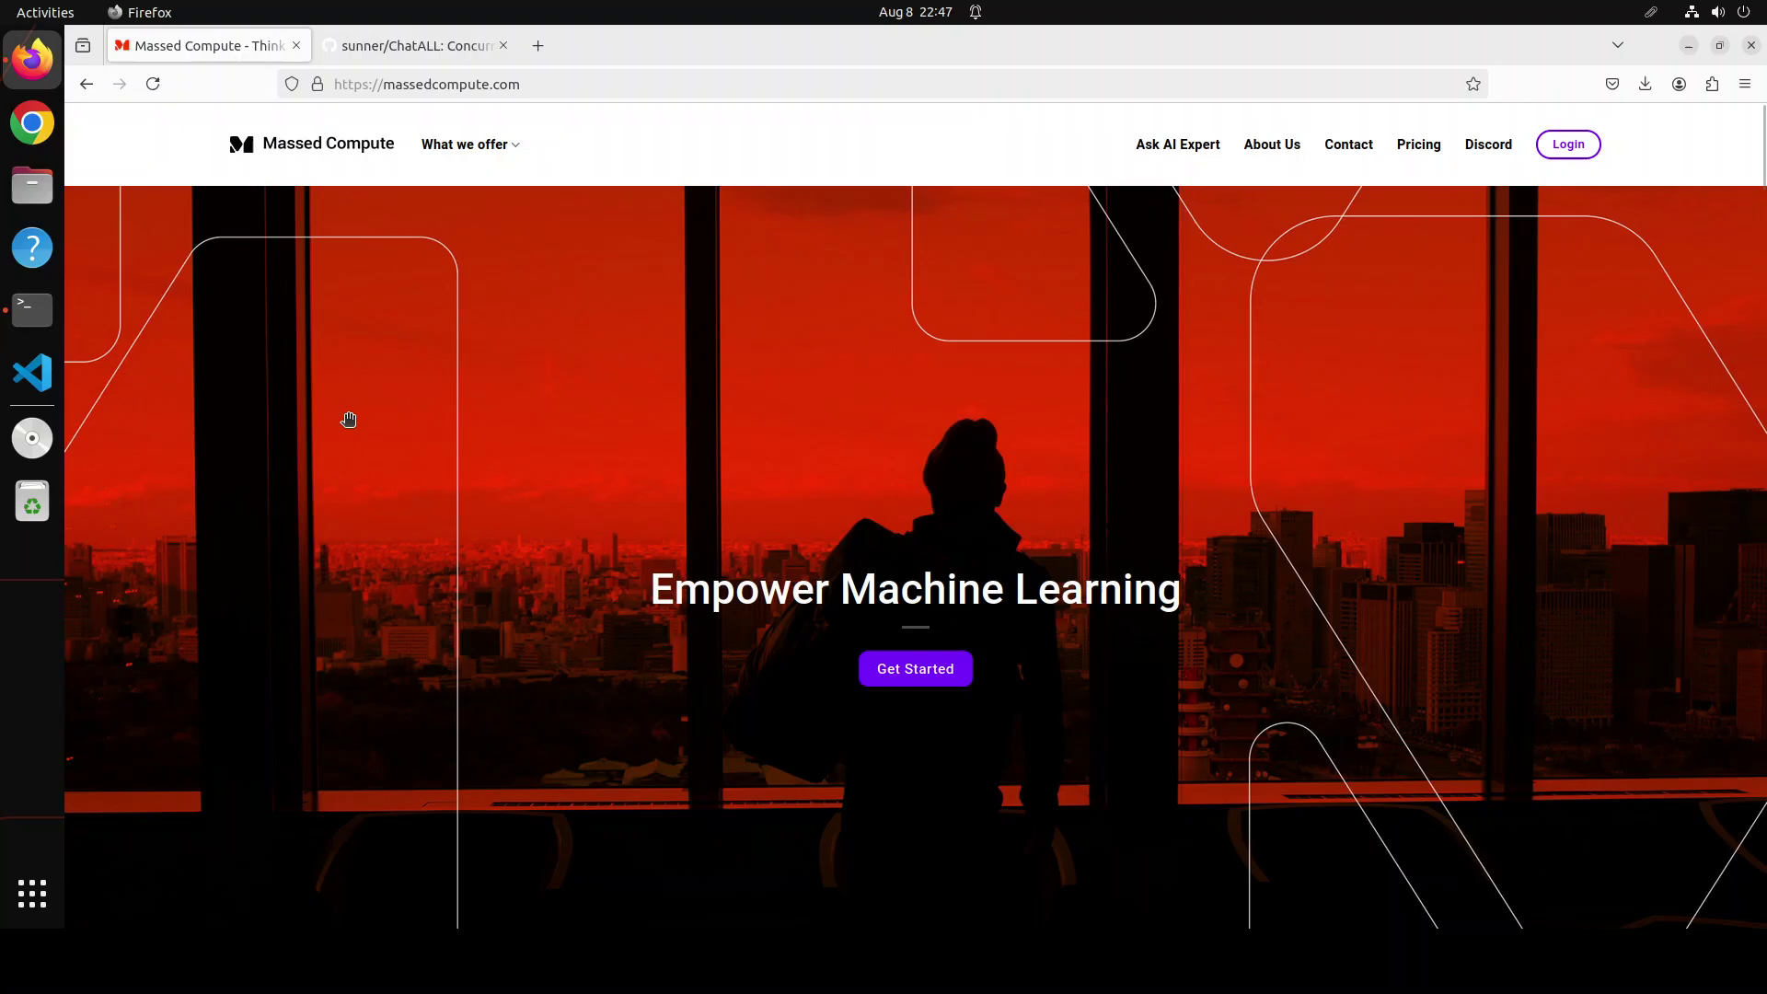
# - Go back to the sunner/ChatALL tab and scroll up to the file list and Releases sidebar
pyautogui.click(389, 46)
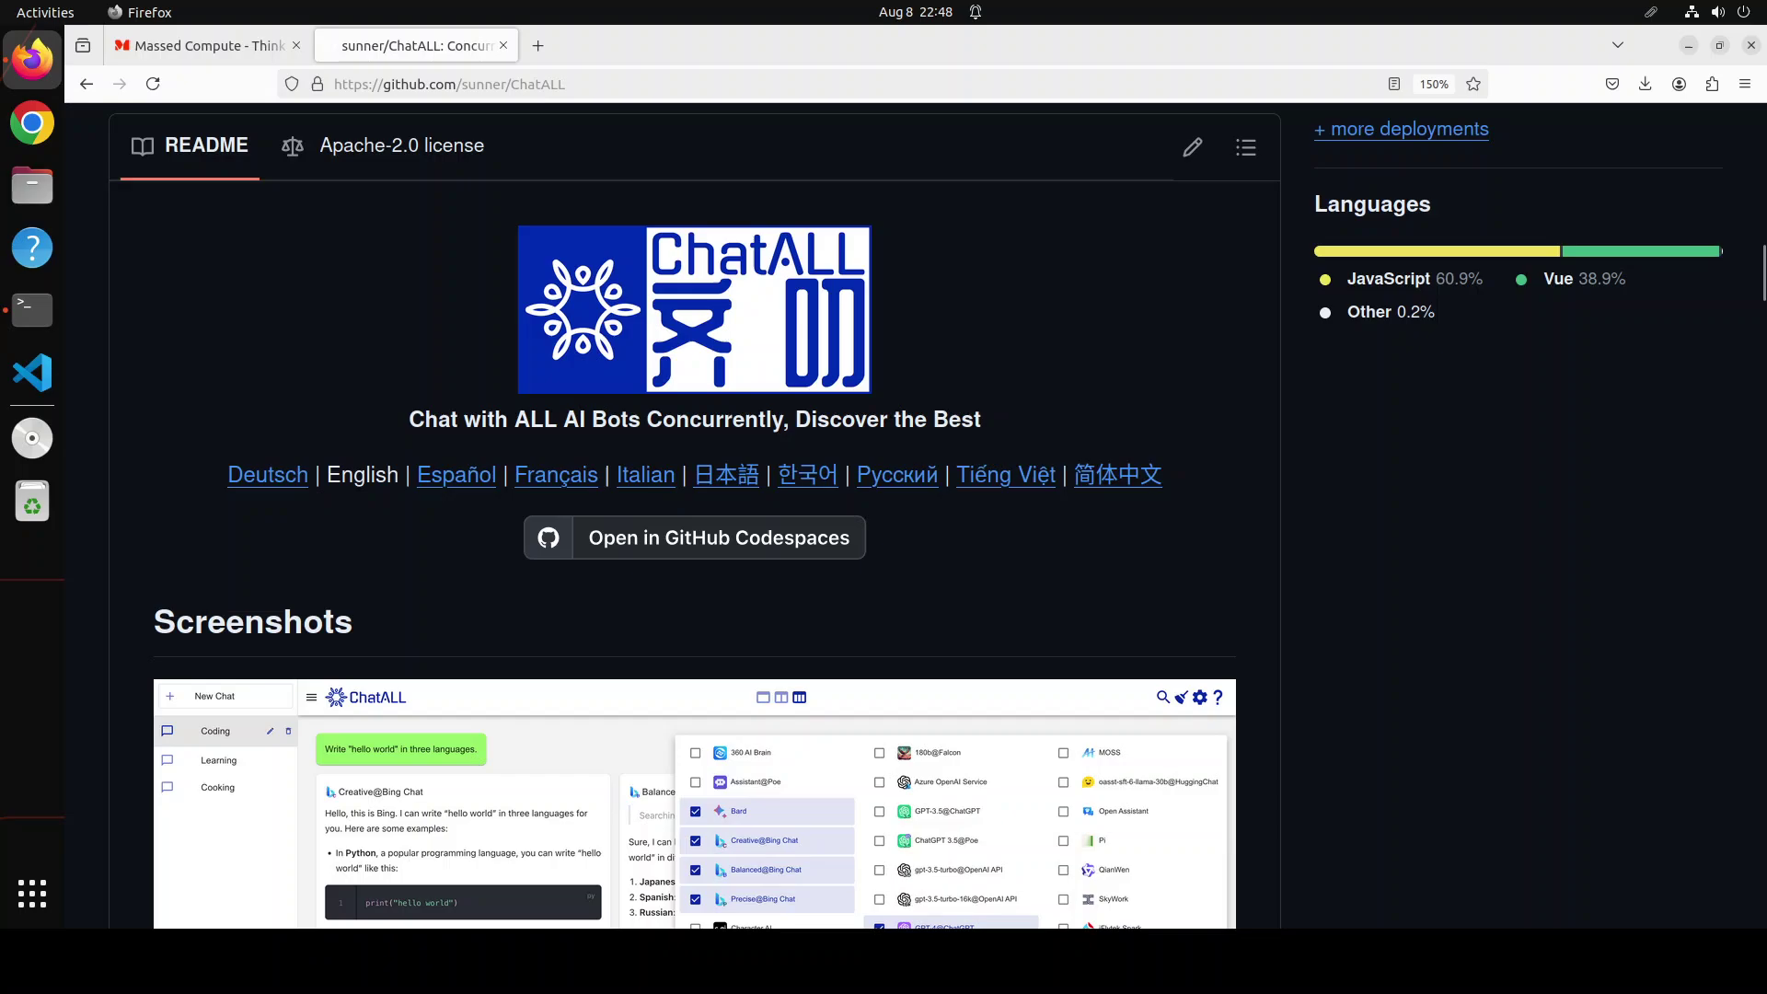
pyautogui.scroll(5, 695, 515)
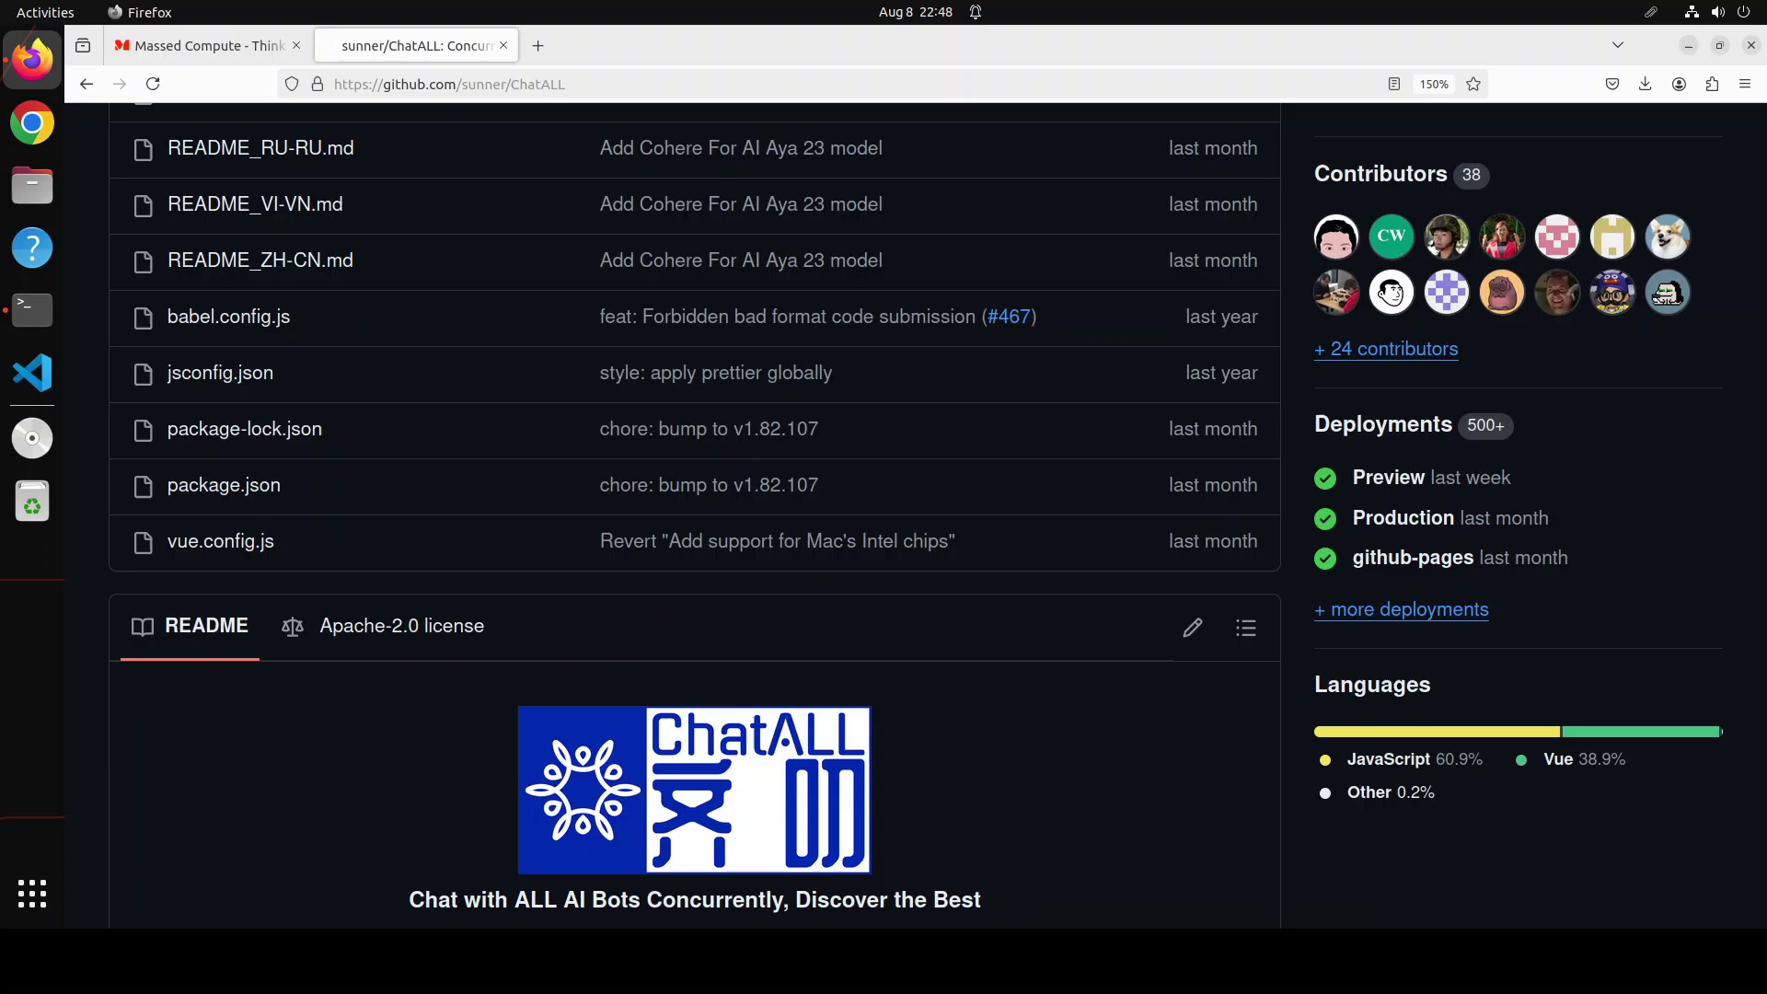
pyautogui.scroll(7, 695, 515)
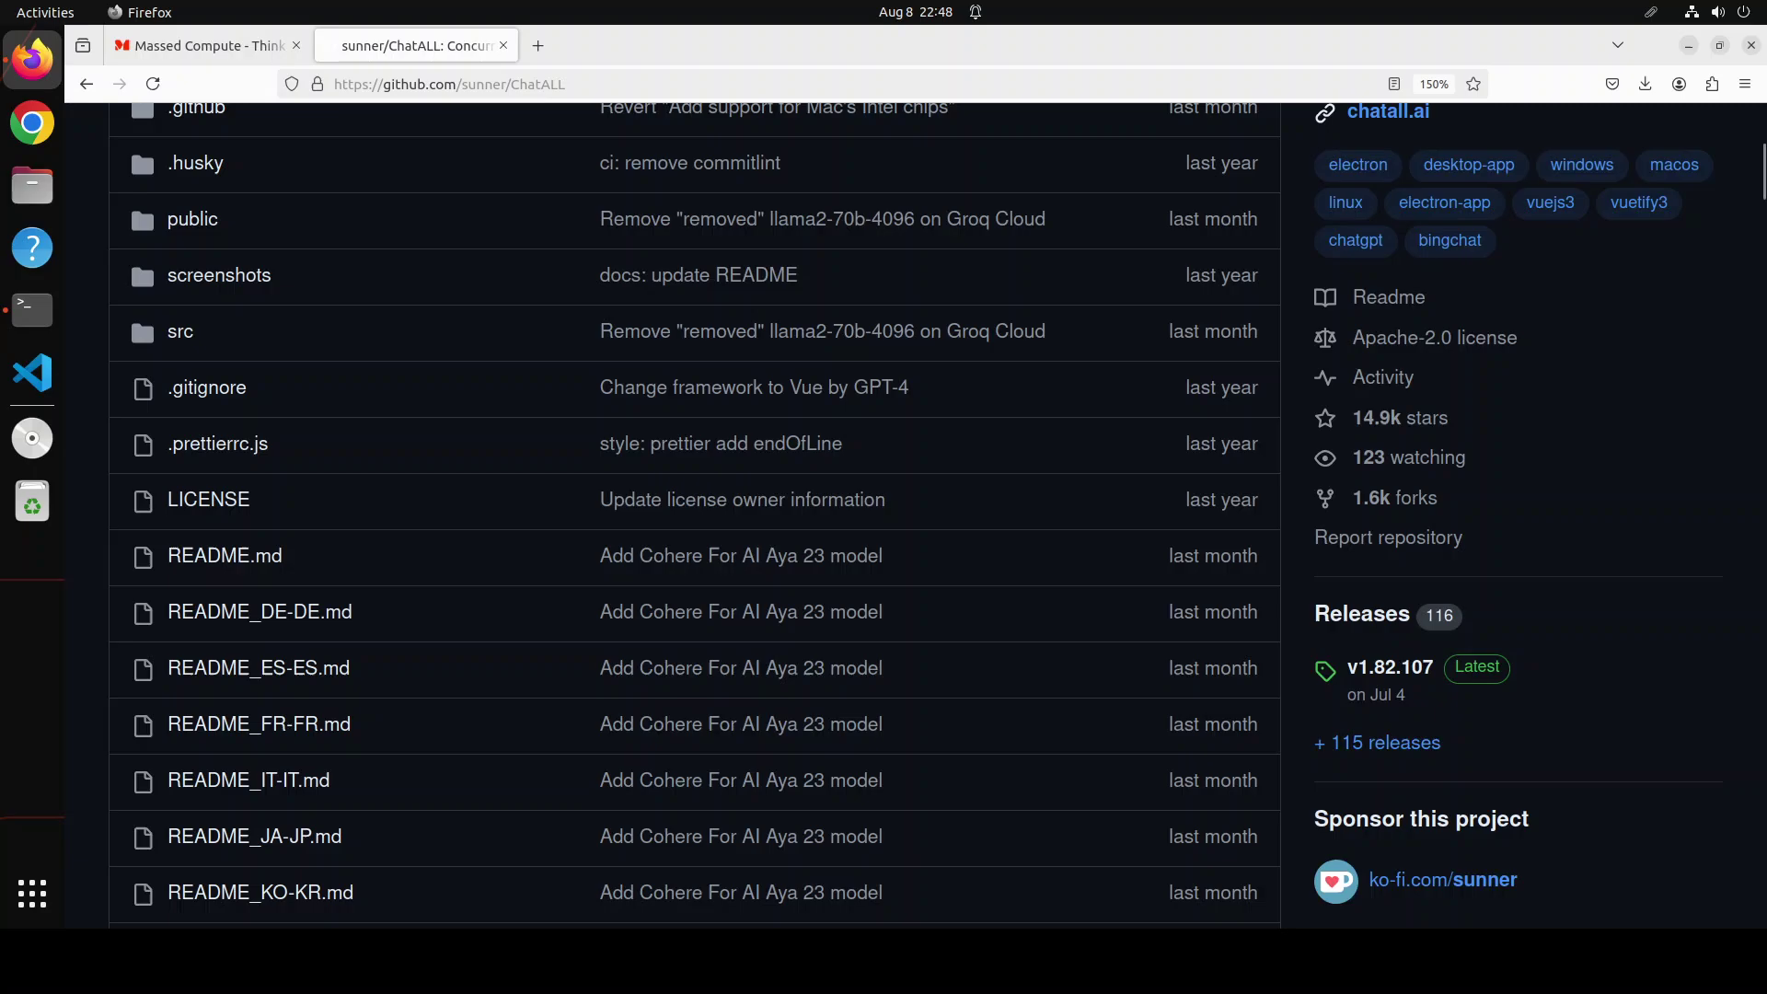
# - Open the Latest v1.82.107 release and scroll down to its 26 assets, including linux-amd64.deb
pyautogui.click(1476, 671)
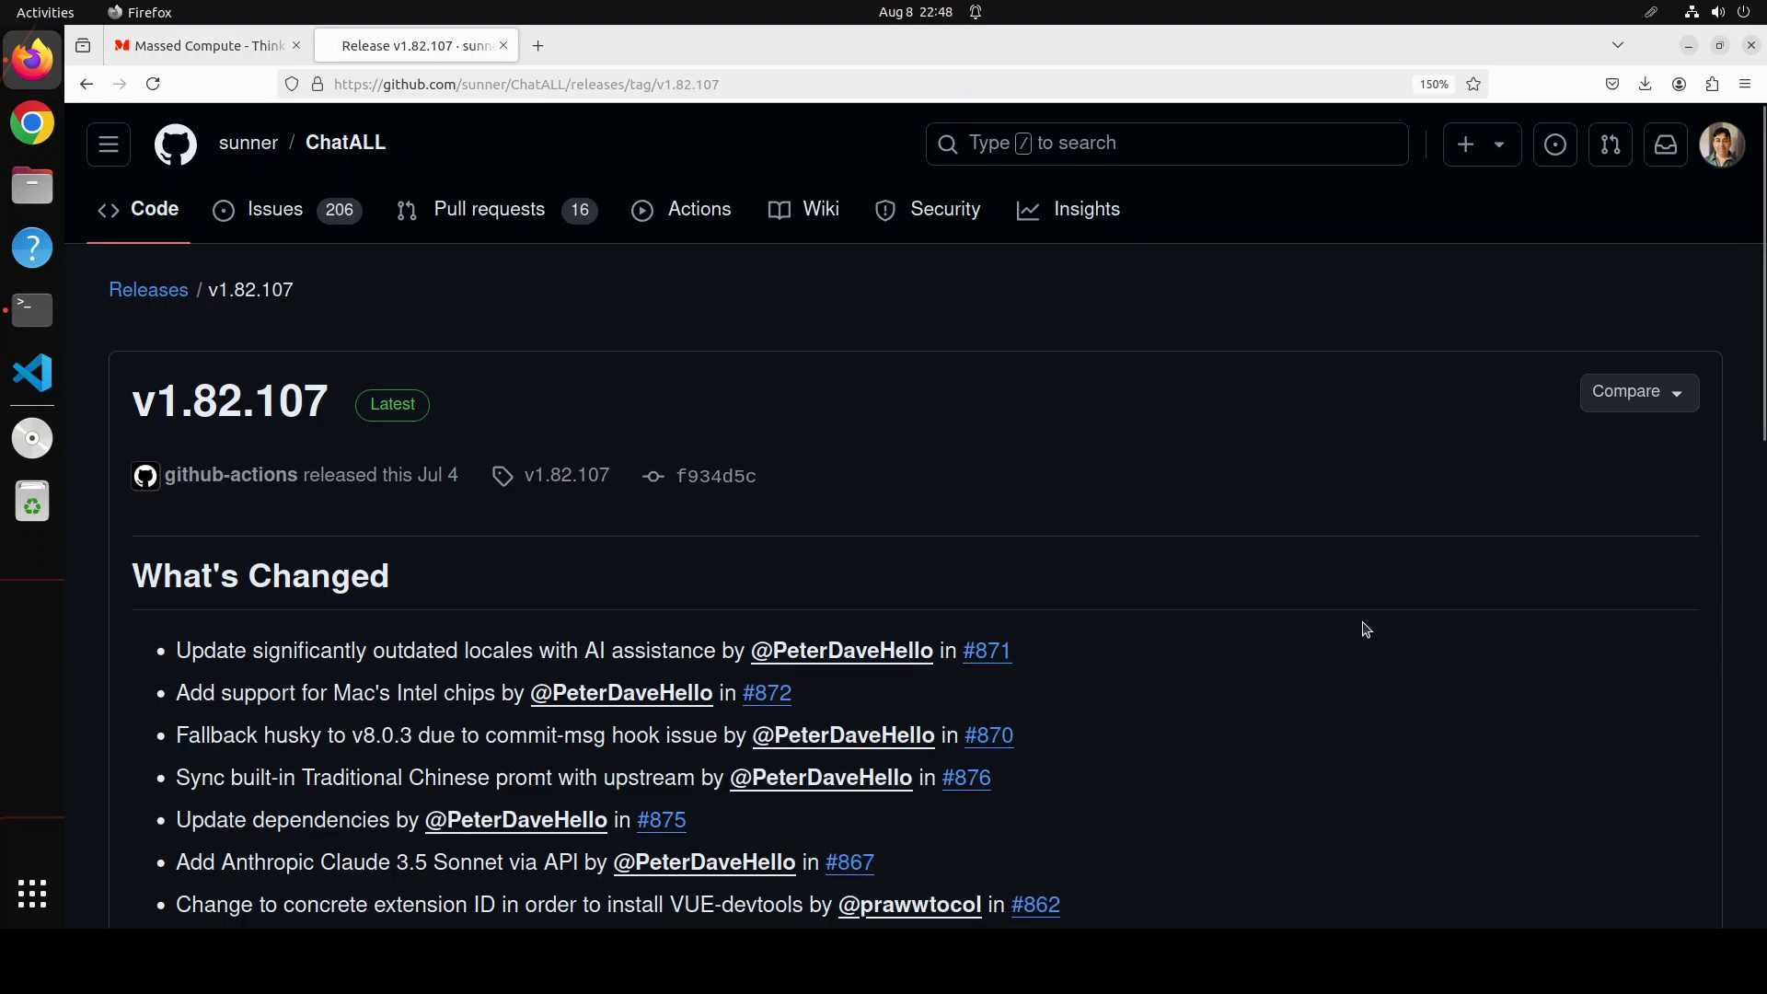
pyautogui.scroll(-5, 1366, 634)
pyautogui.scroll(-2, 1366, 630)
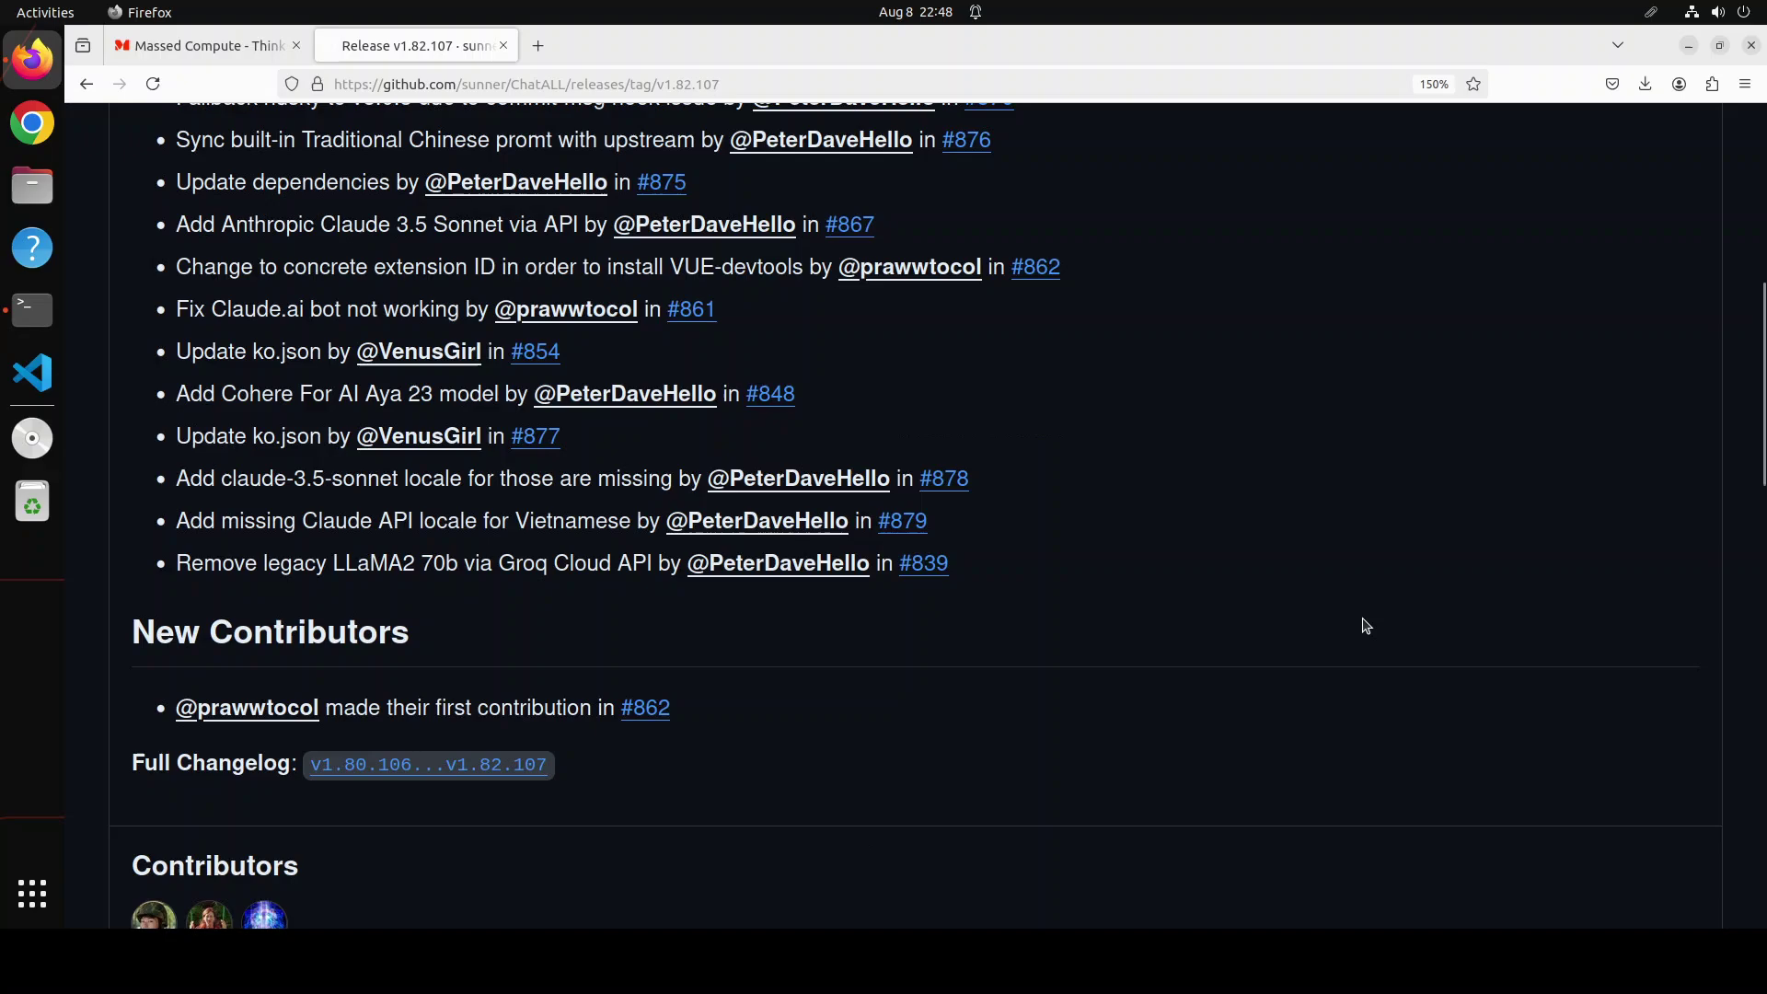
pyautogui.scroll(-5, 1366, 627)
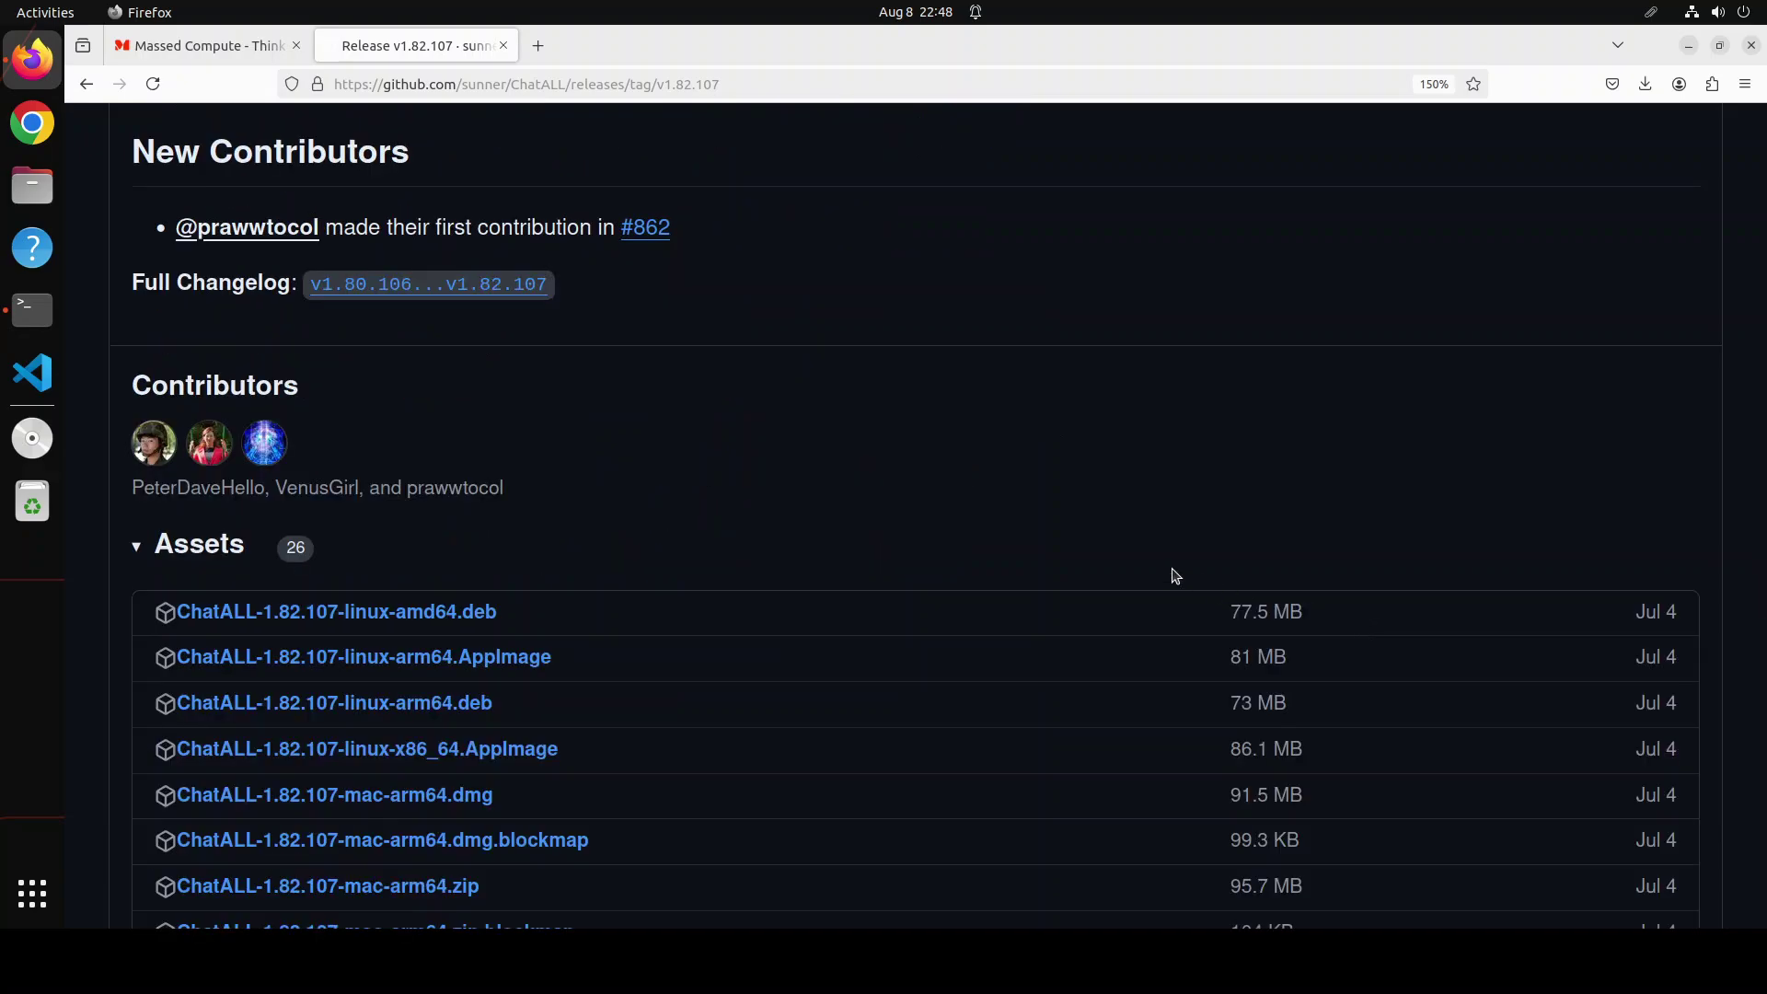
pyautogui.scroll(-2, 1173, 576)
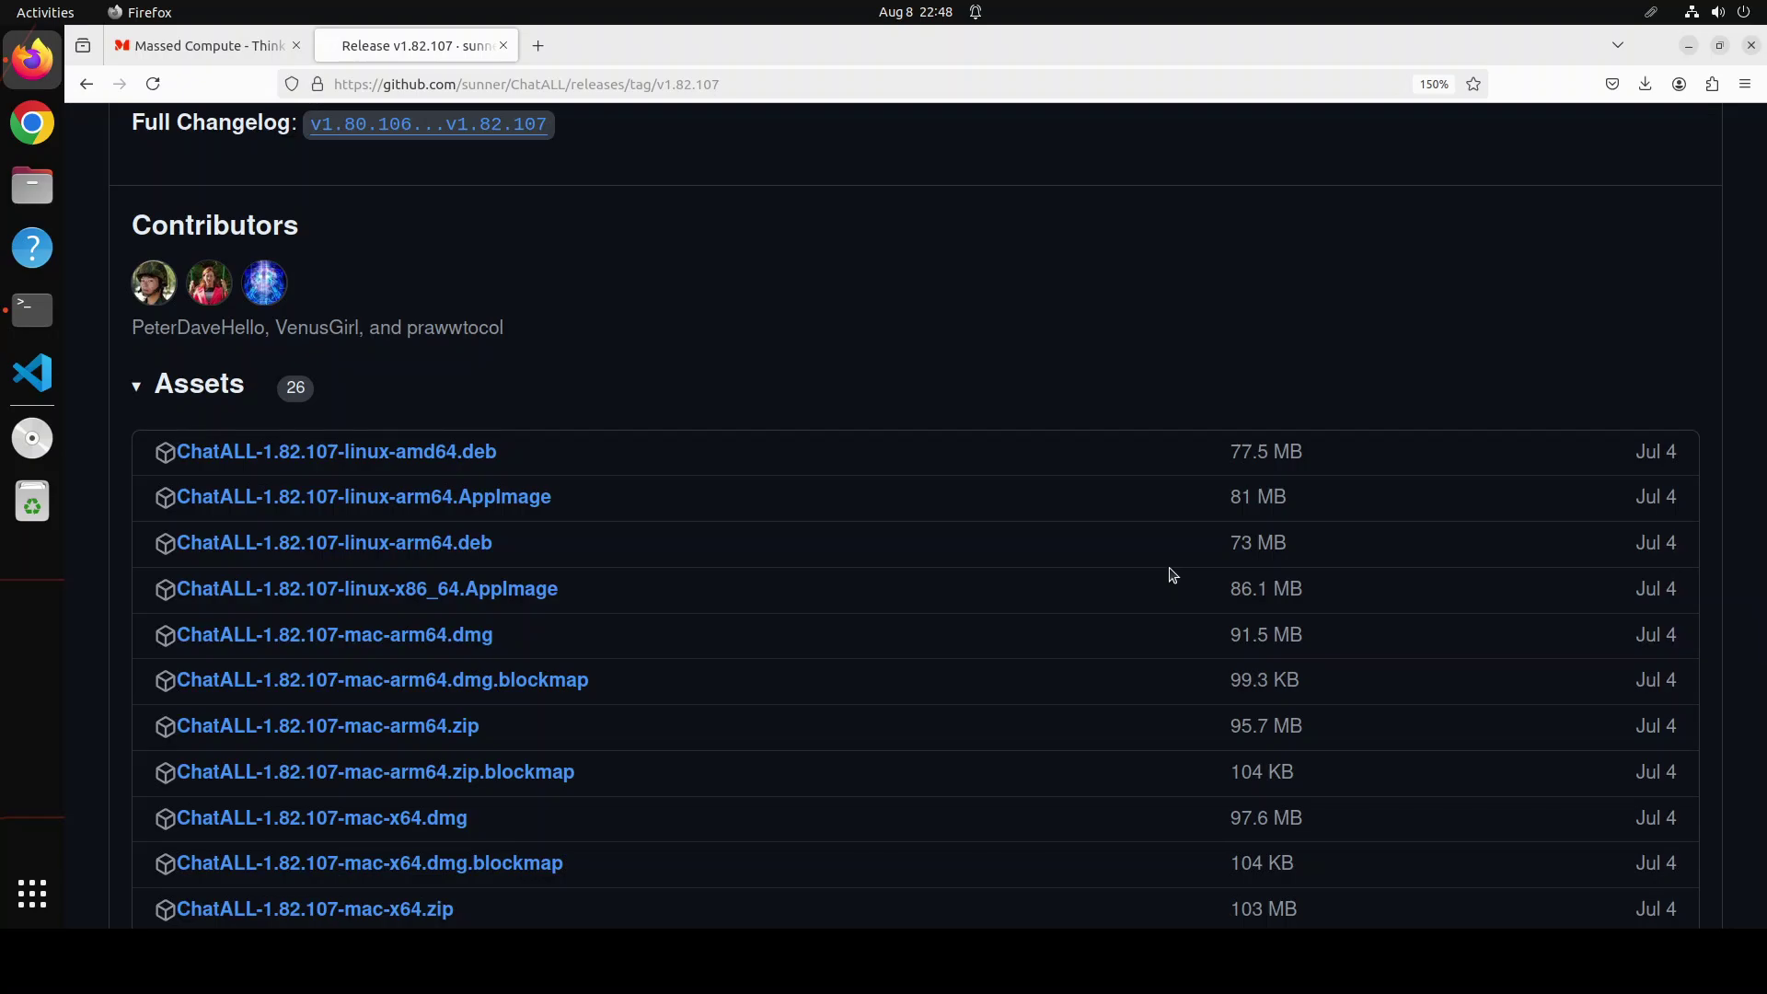
pyautogui.scroll(-2, 1173, 576)
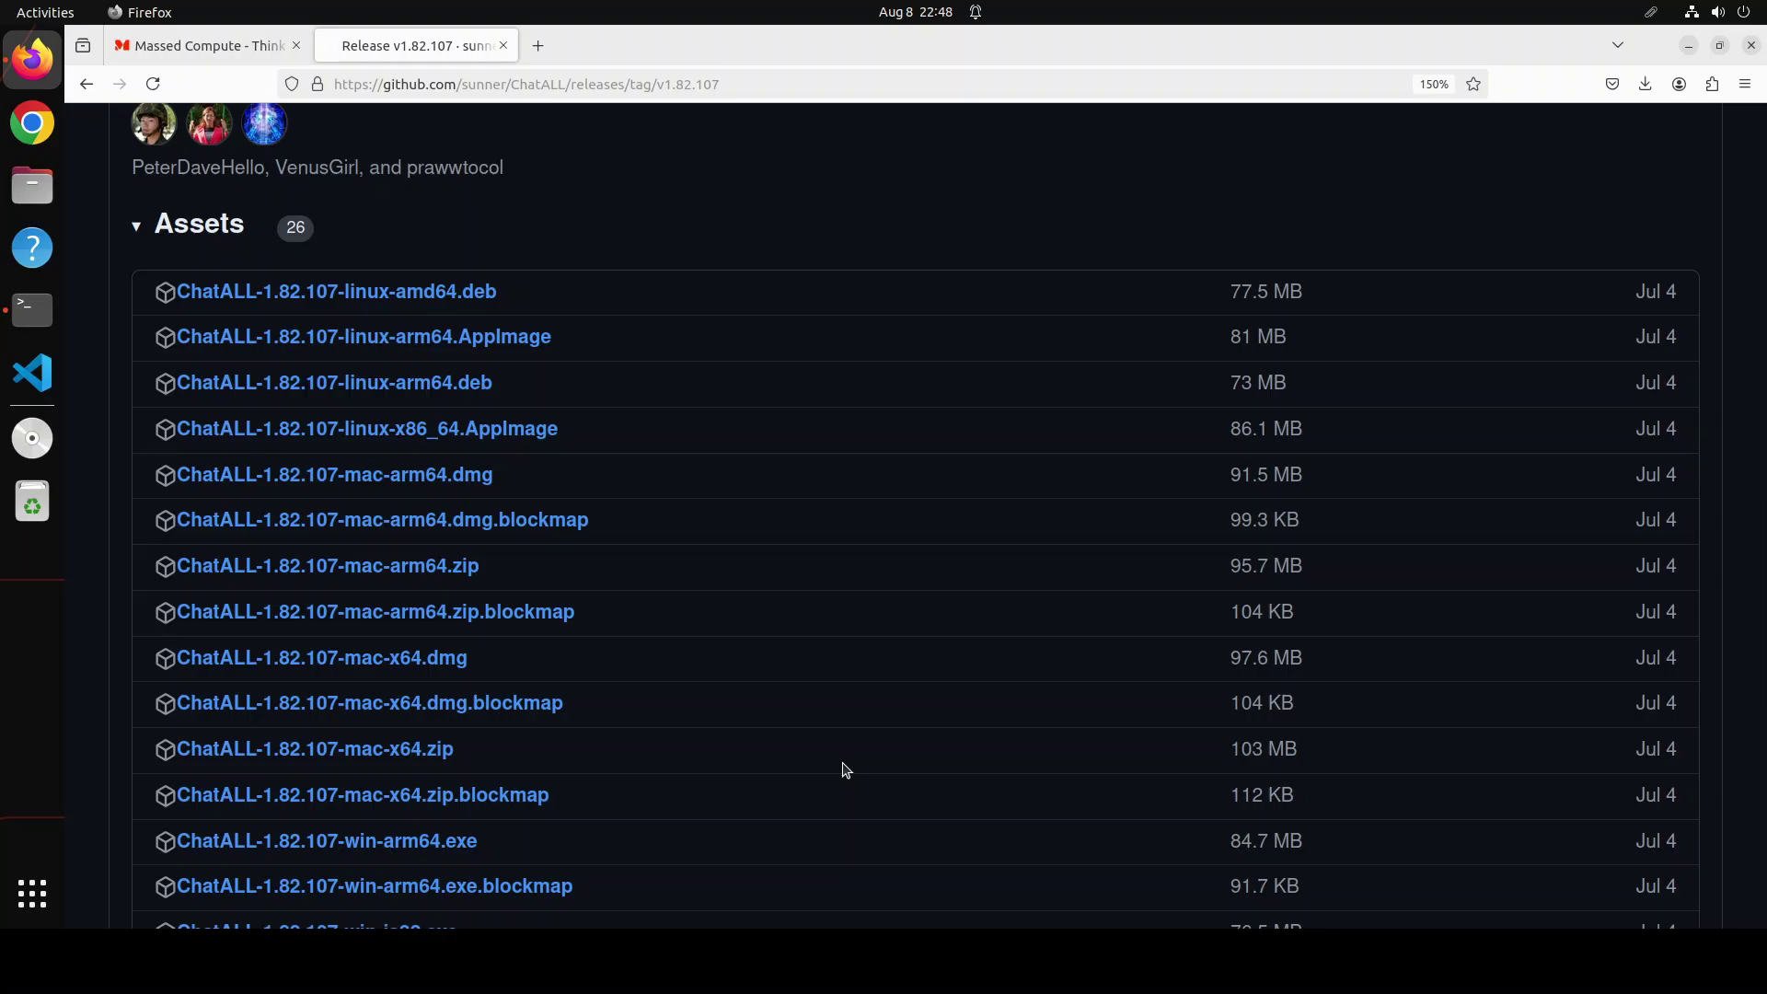
pyautogui.scroll(5, 846, 770)
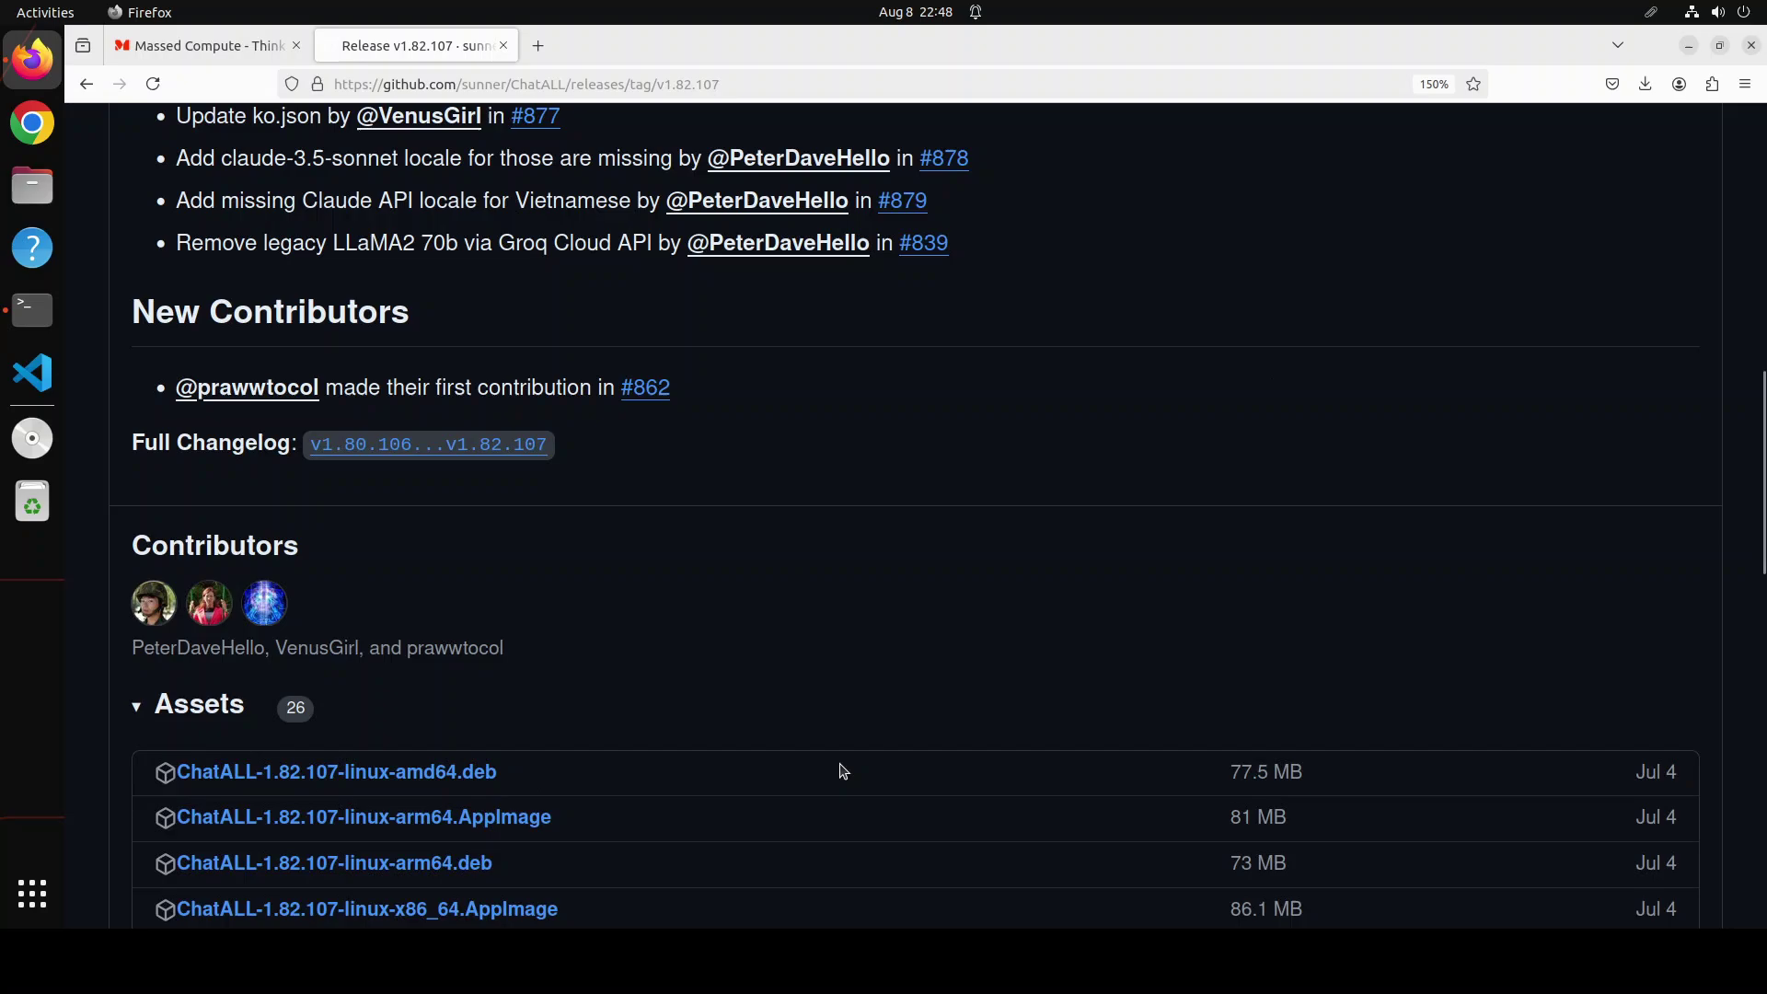
pyautogui.scroll(-3, 843, 770)
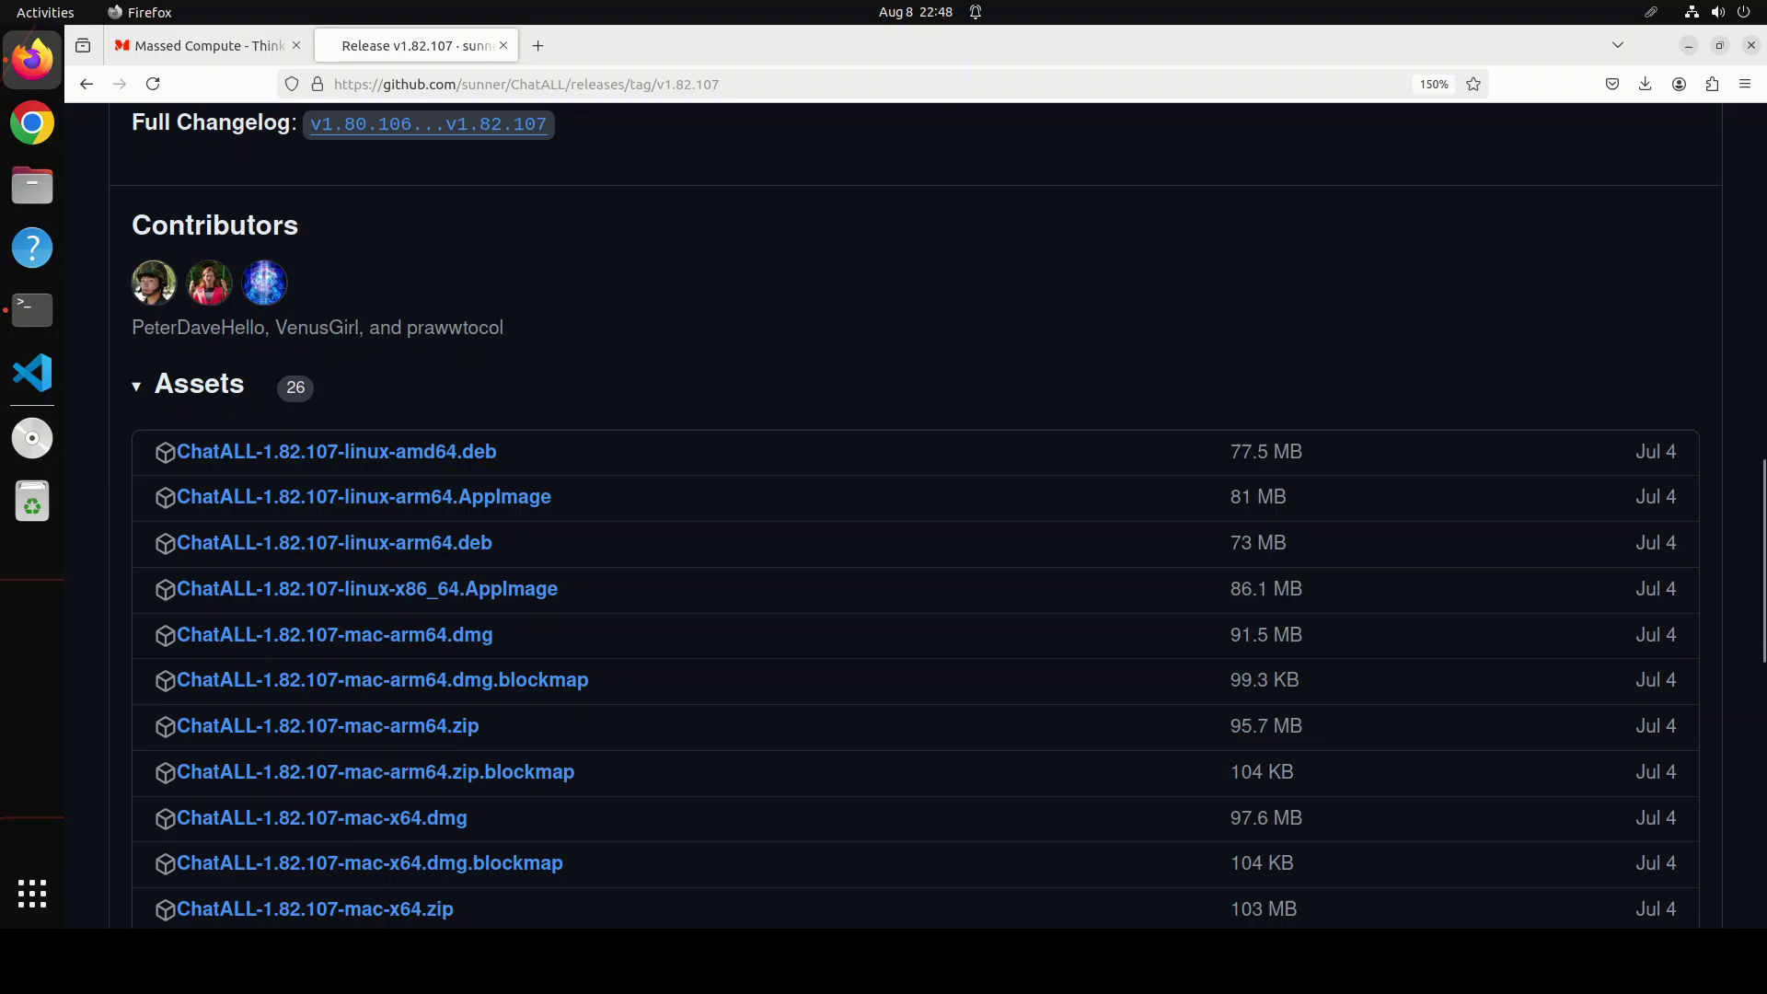
pyautogui.scroll(-2, 884, 515)
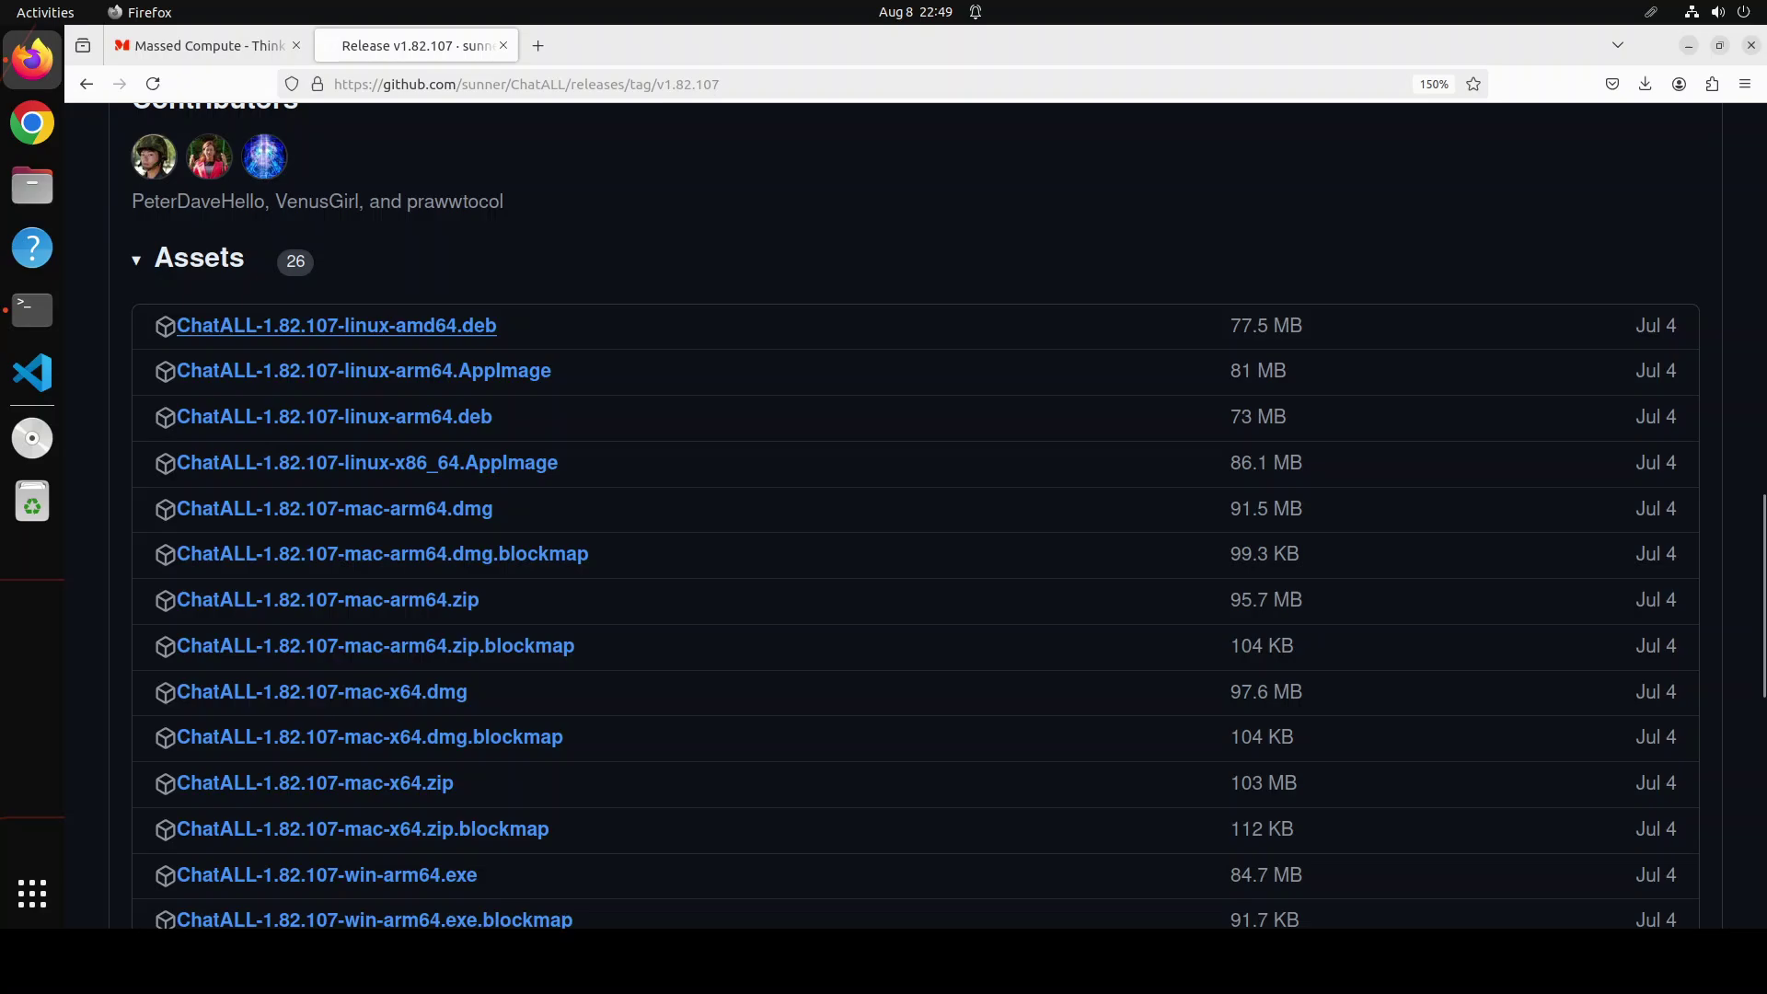
# - Save ChatALL-1.82.107-linux-amd64.deb into the Downloads folder with Save Link As
pyautogui.rightClick(420, 329)
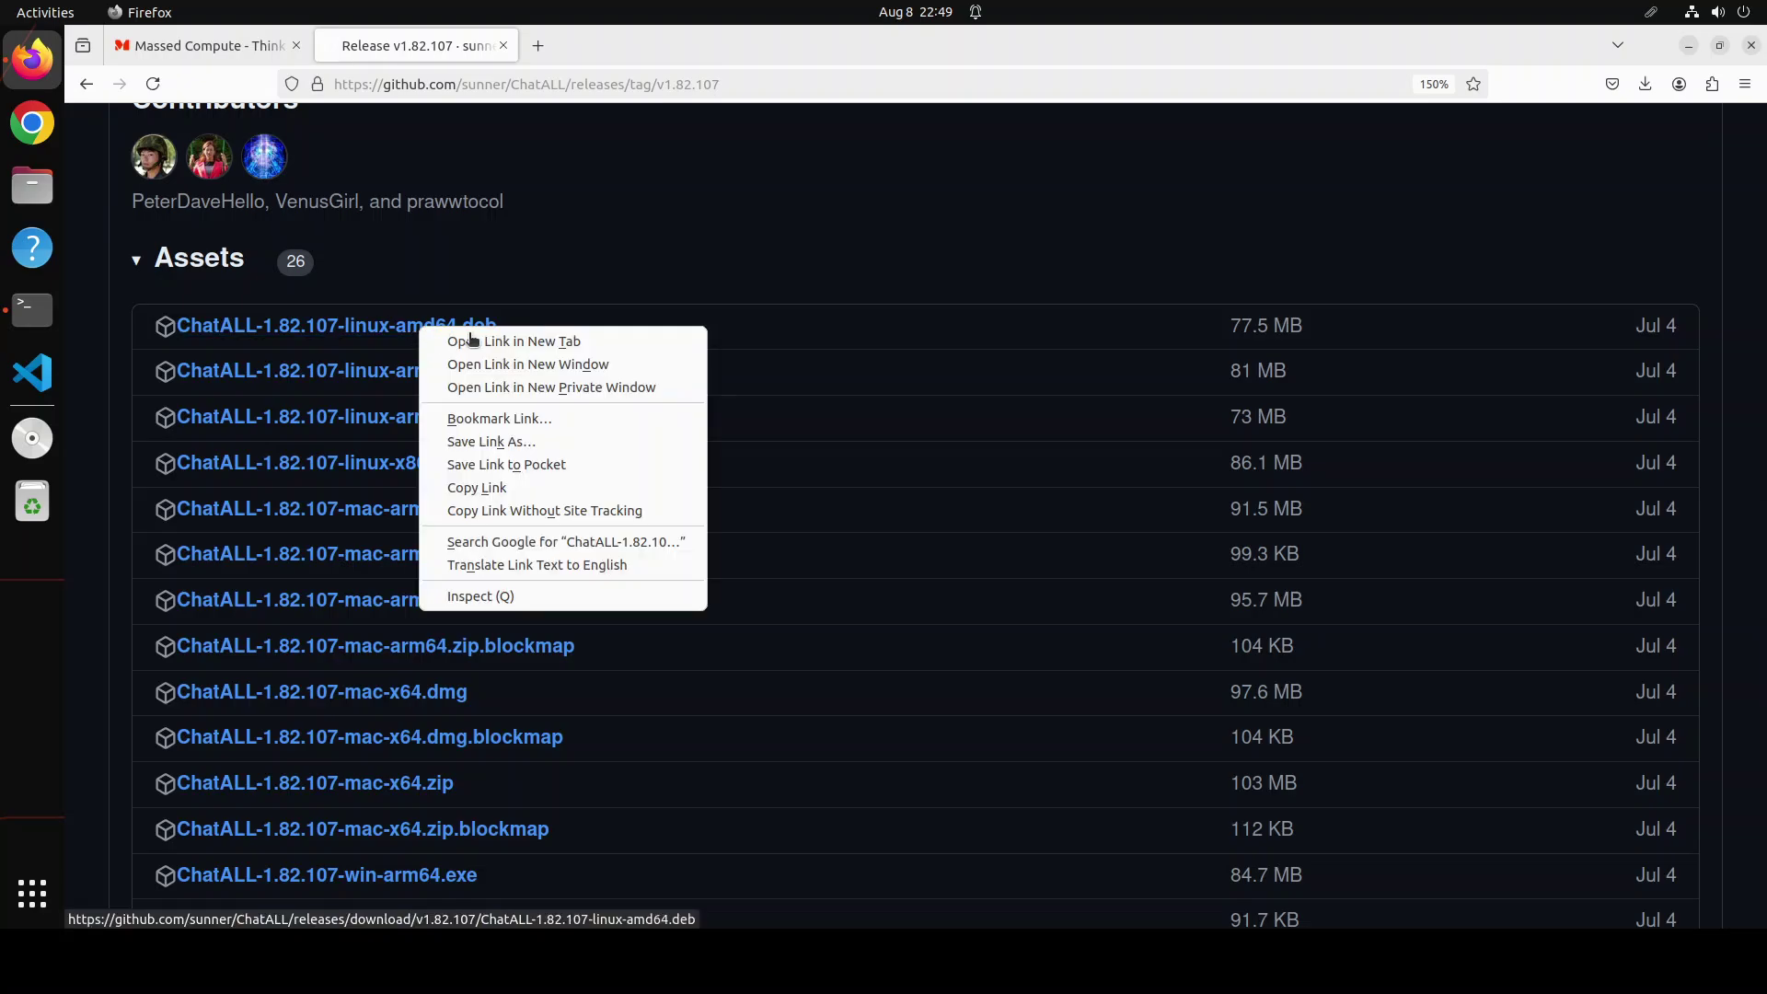
pyautogui.click(521, 442)
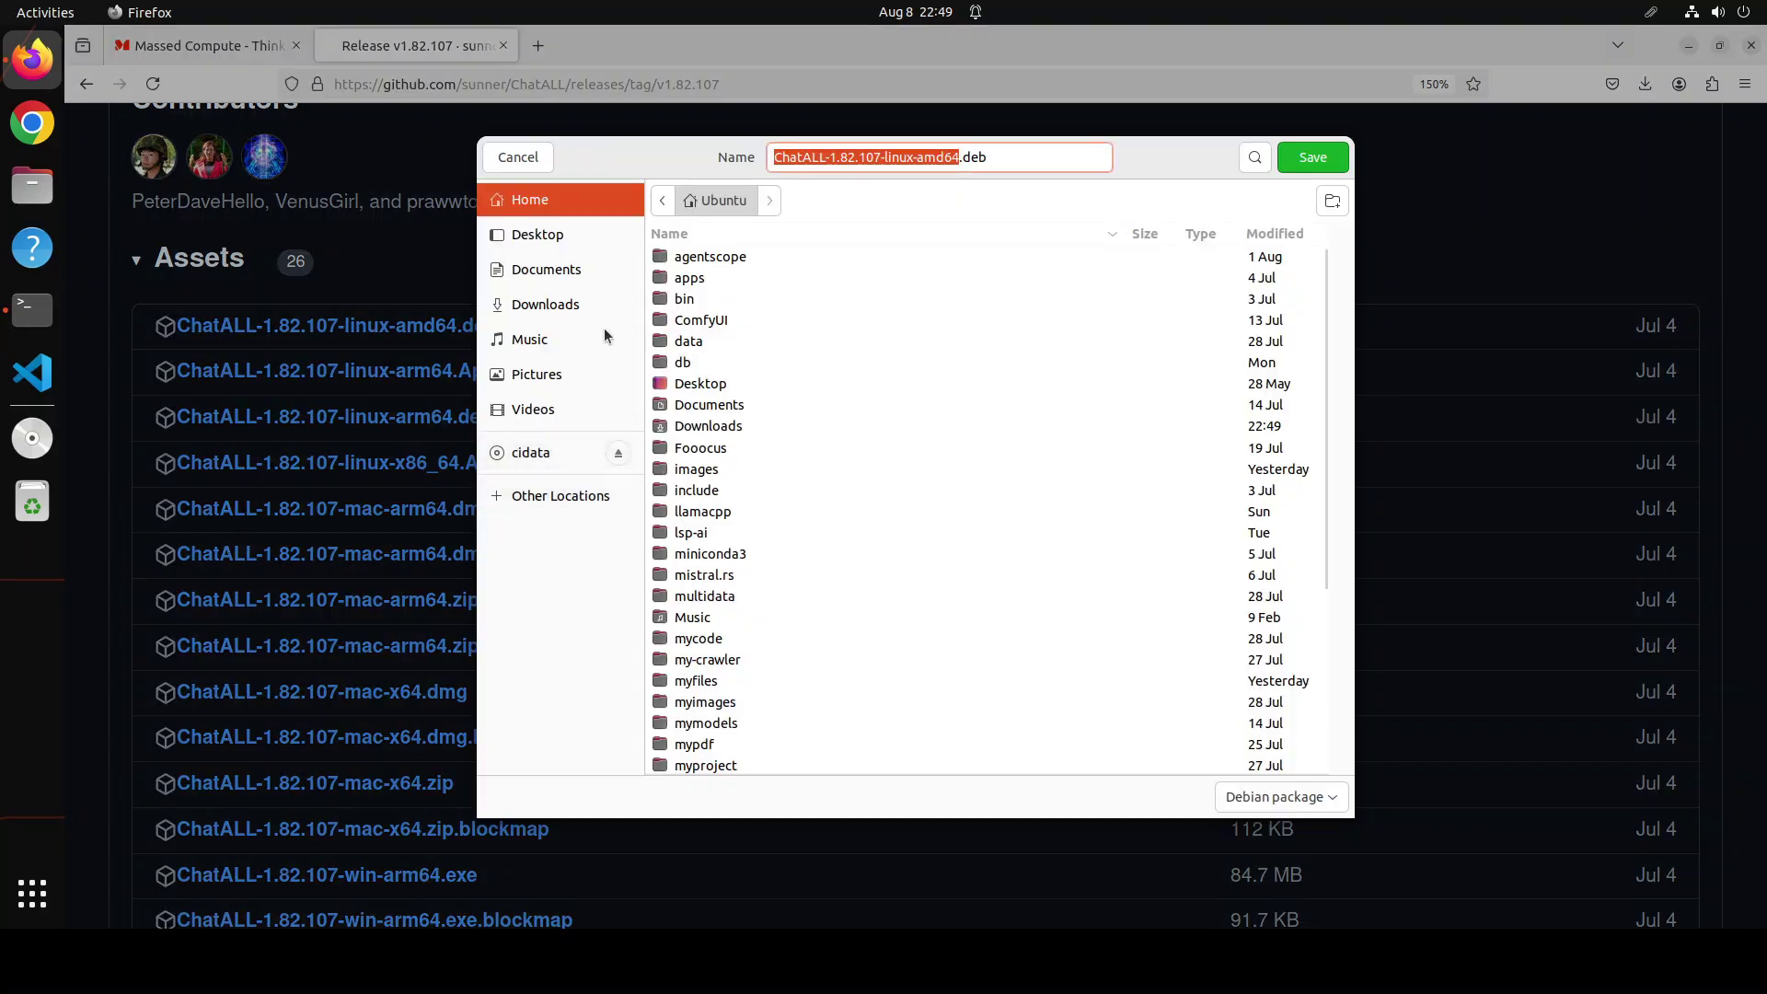
pyautogui.click(561, 305)
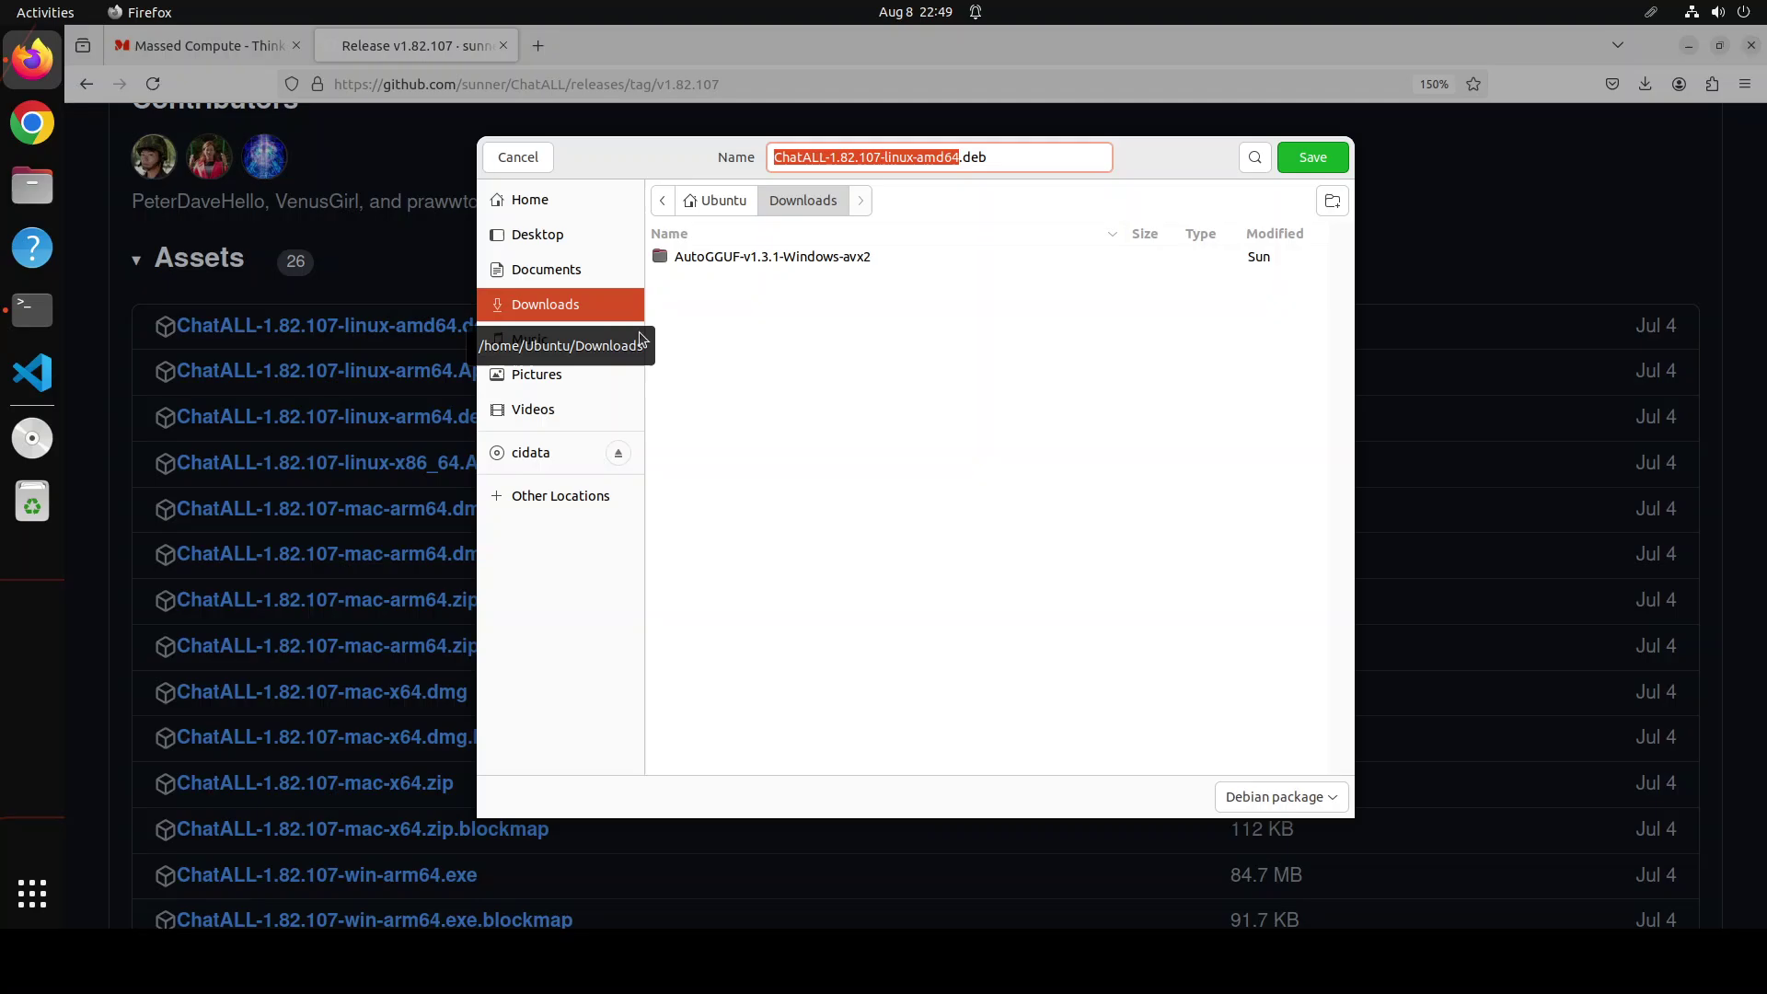
pyautogui.click(1314, 158)
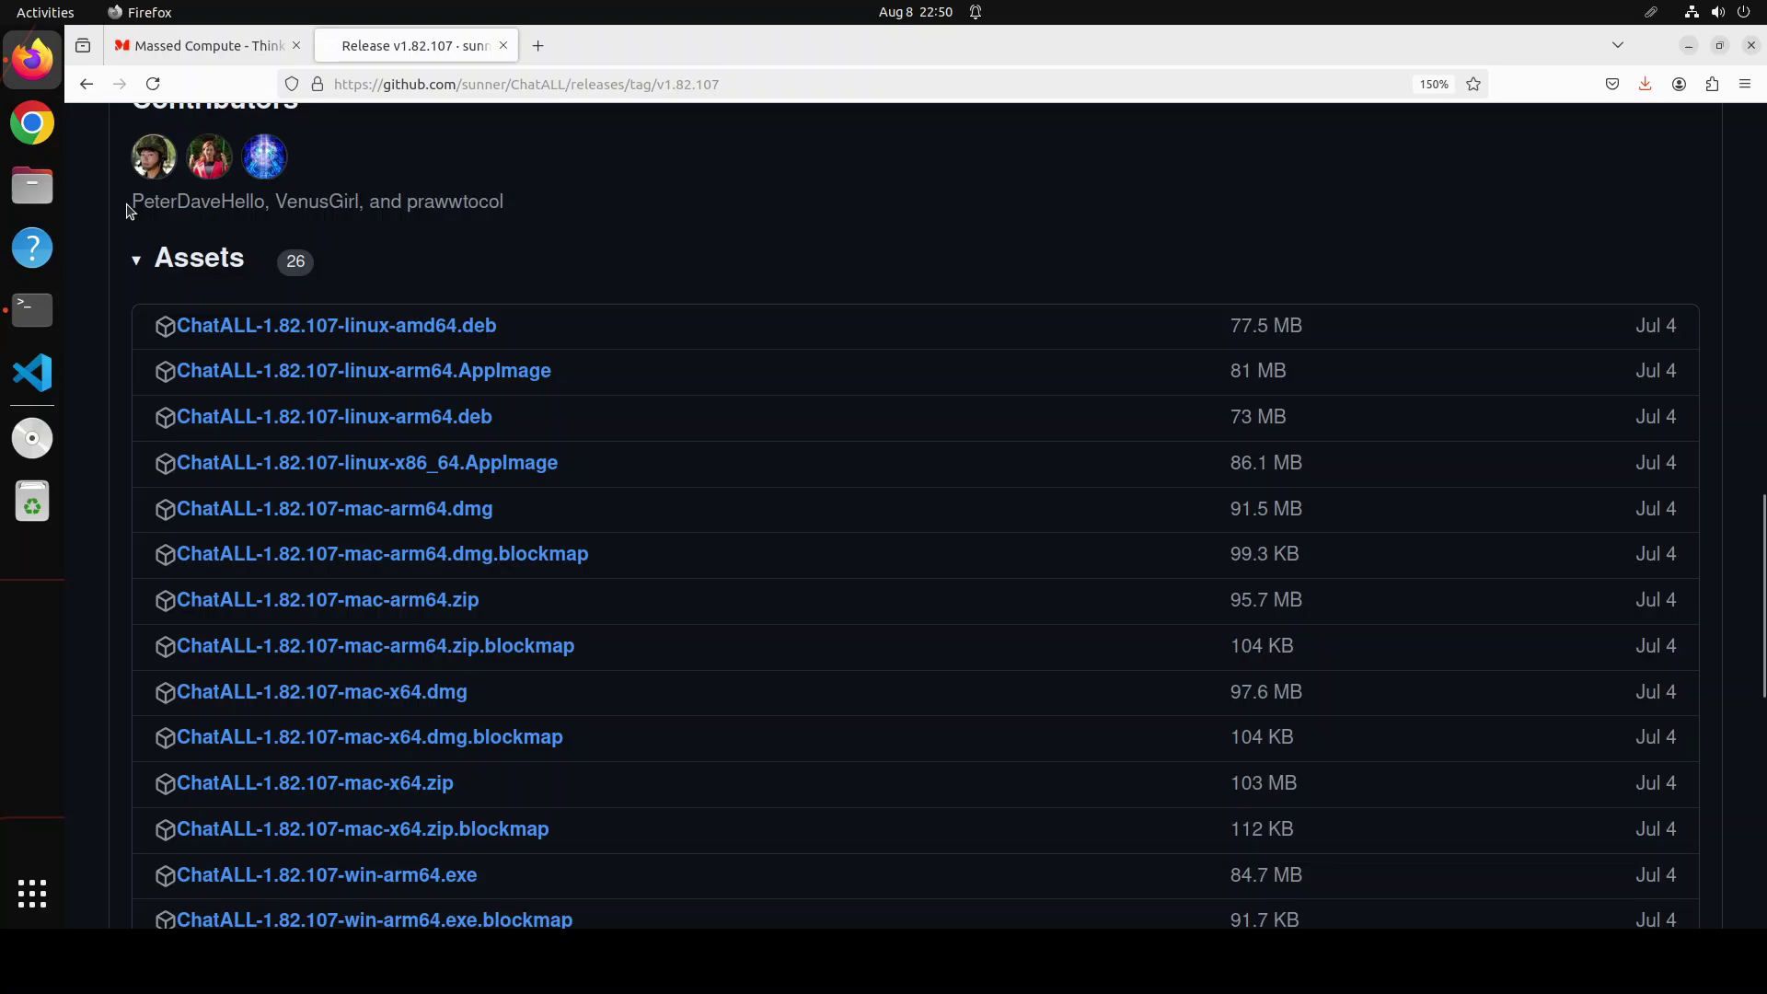
# - In the terminal, run nvidia-smi to check the GPU, then clear the screen
pyautogui.click(29, 324)
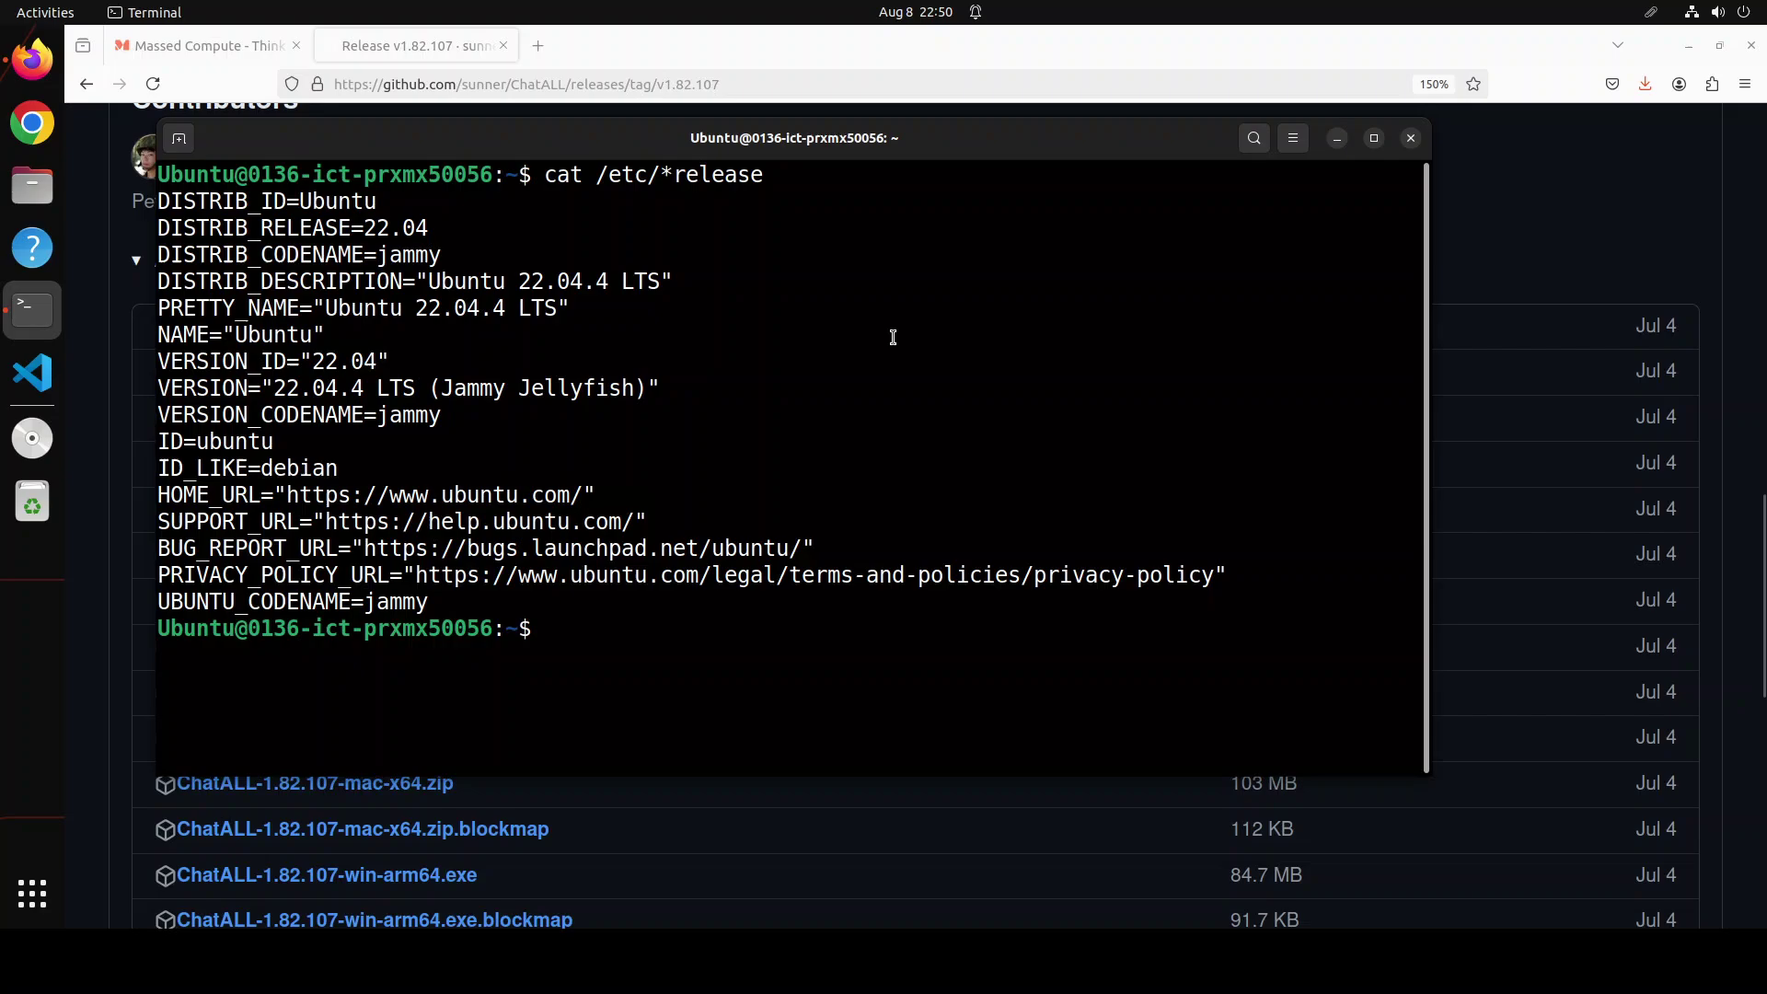
pyautogui.write('clear')
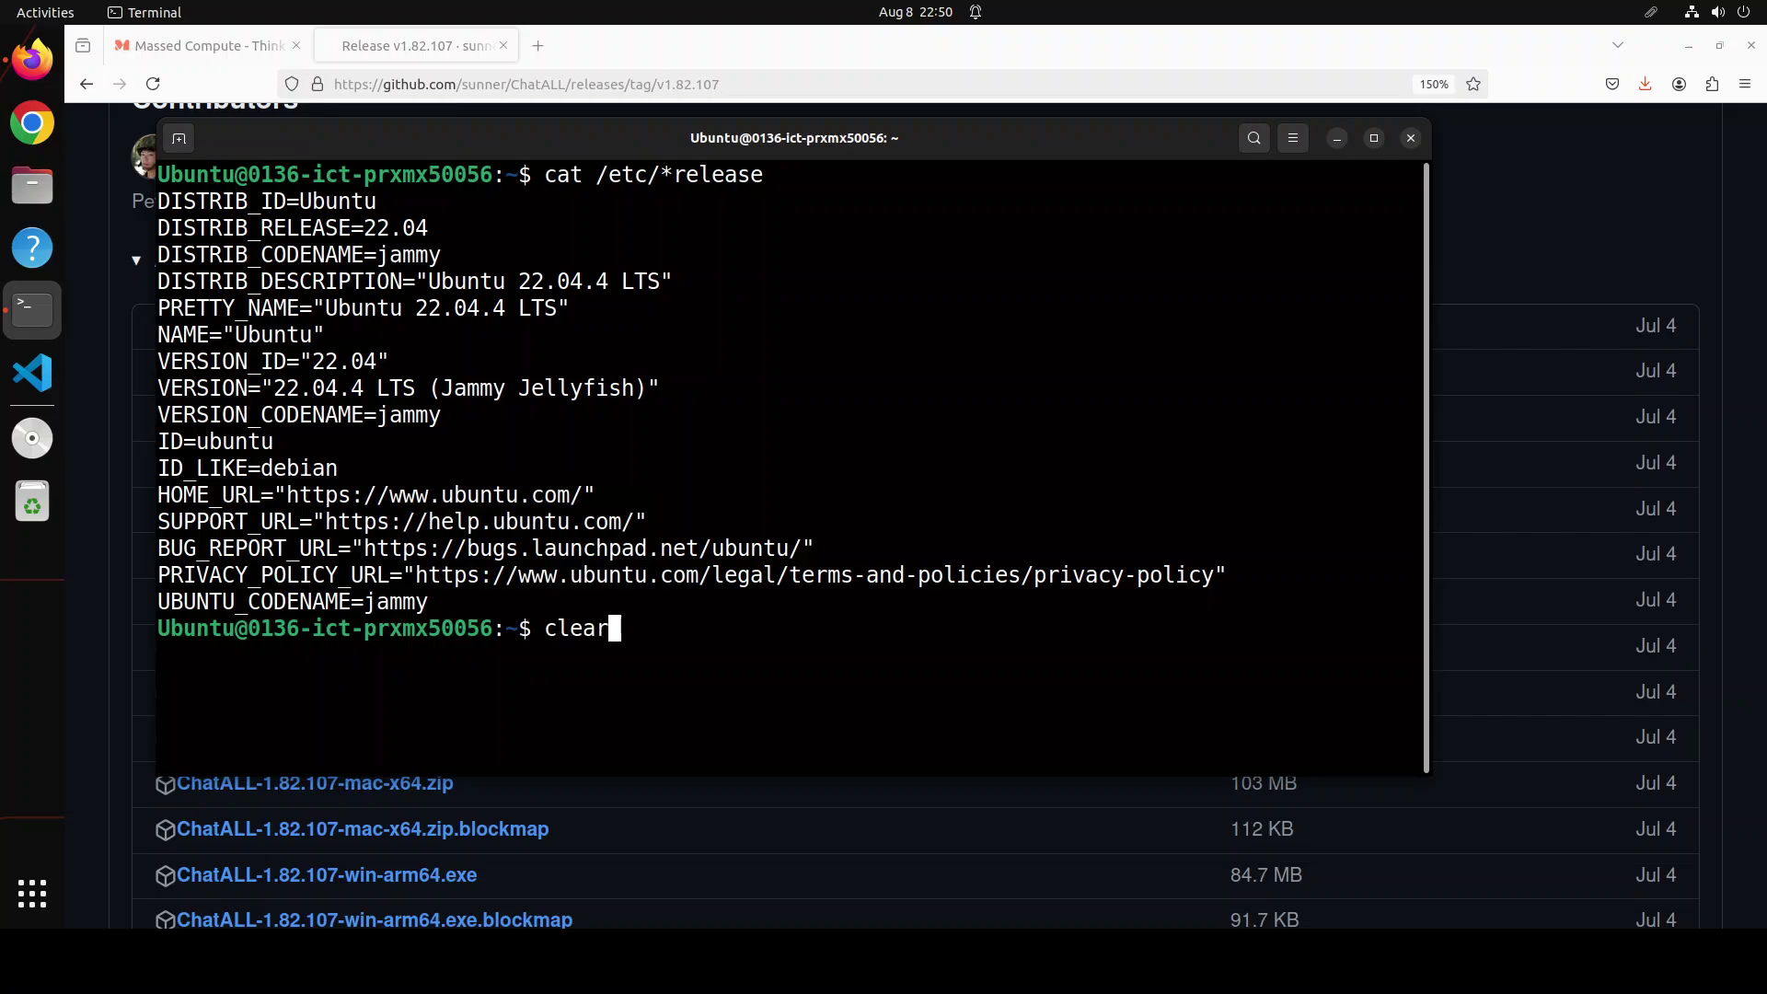
pyautogui.press('BackSpace')
pyautogui.press('BackSpace')
pyautogui.press('BackSpace')
pyautogui.press('BackSpace')
pyautogui.press('BackSpace')
pyautogui.write('nvidia-smi')
pyautogui.press('Return')
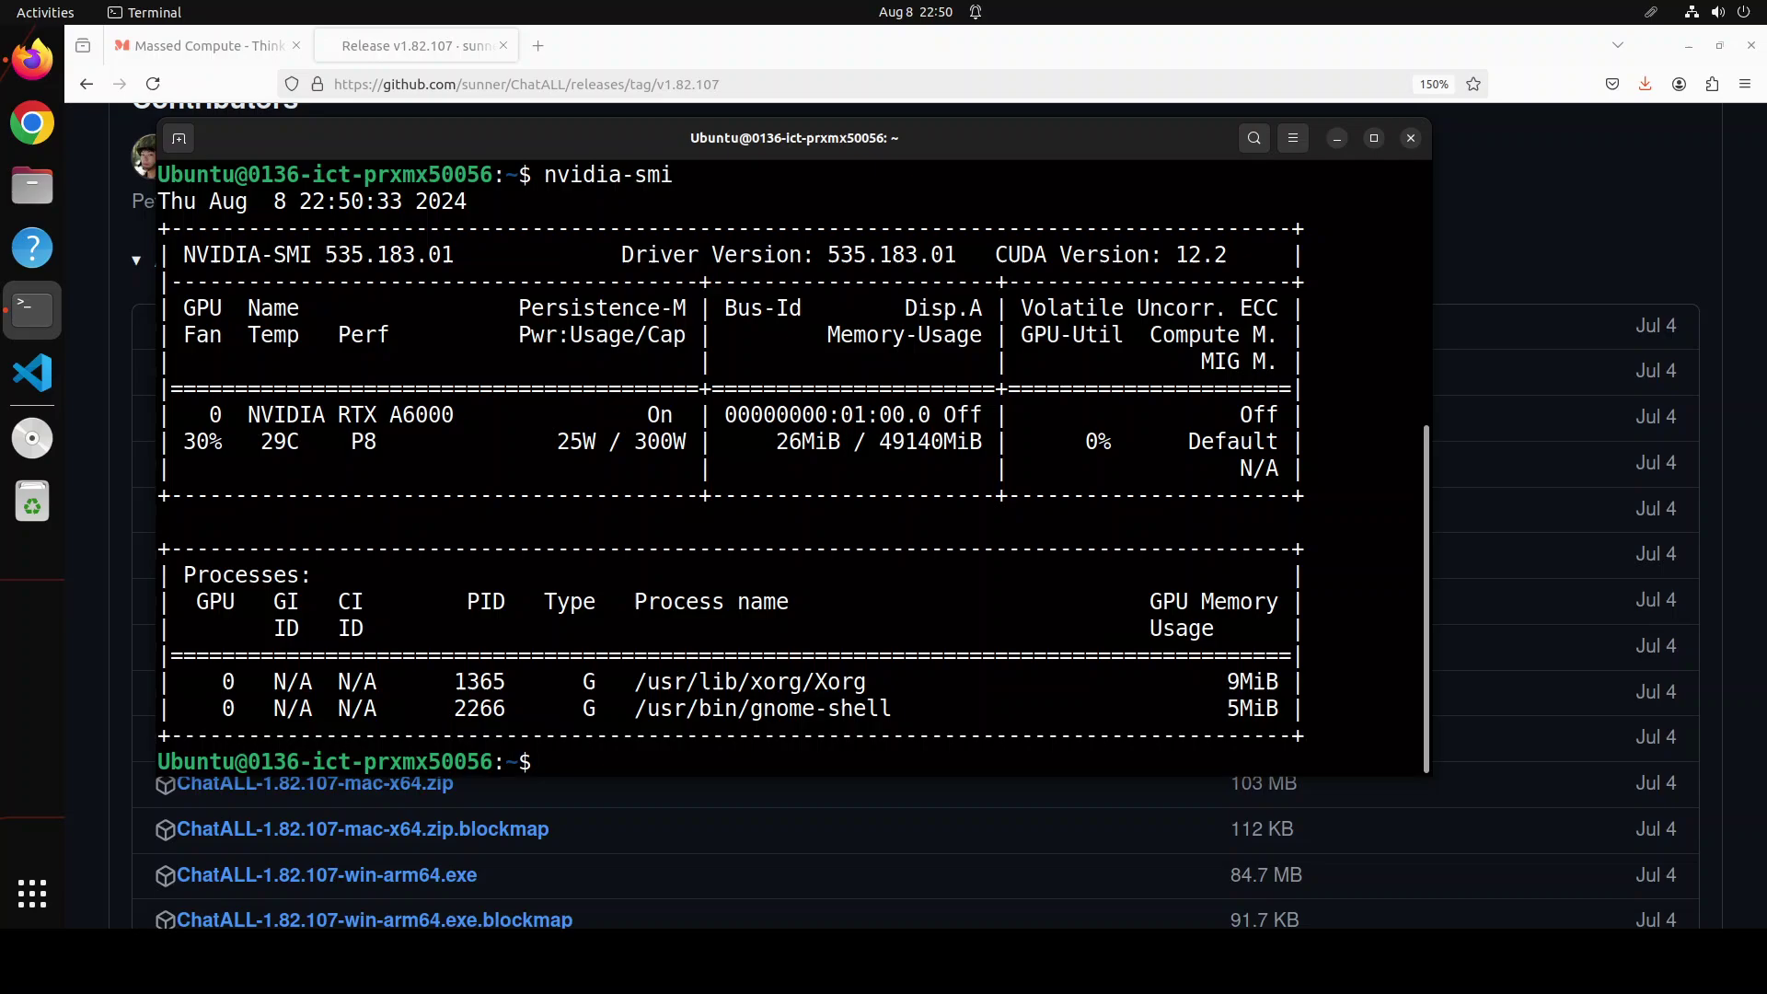
pyautogui.write('clear')
pyautogui.press('Return')
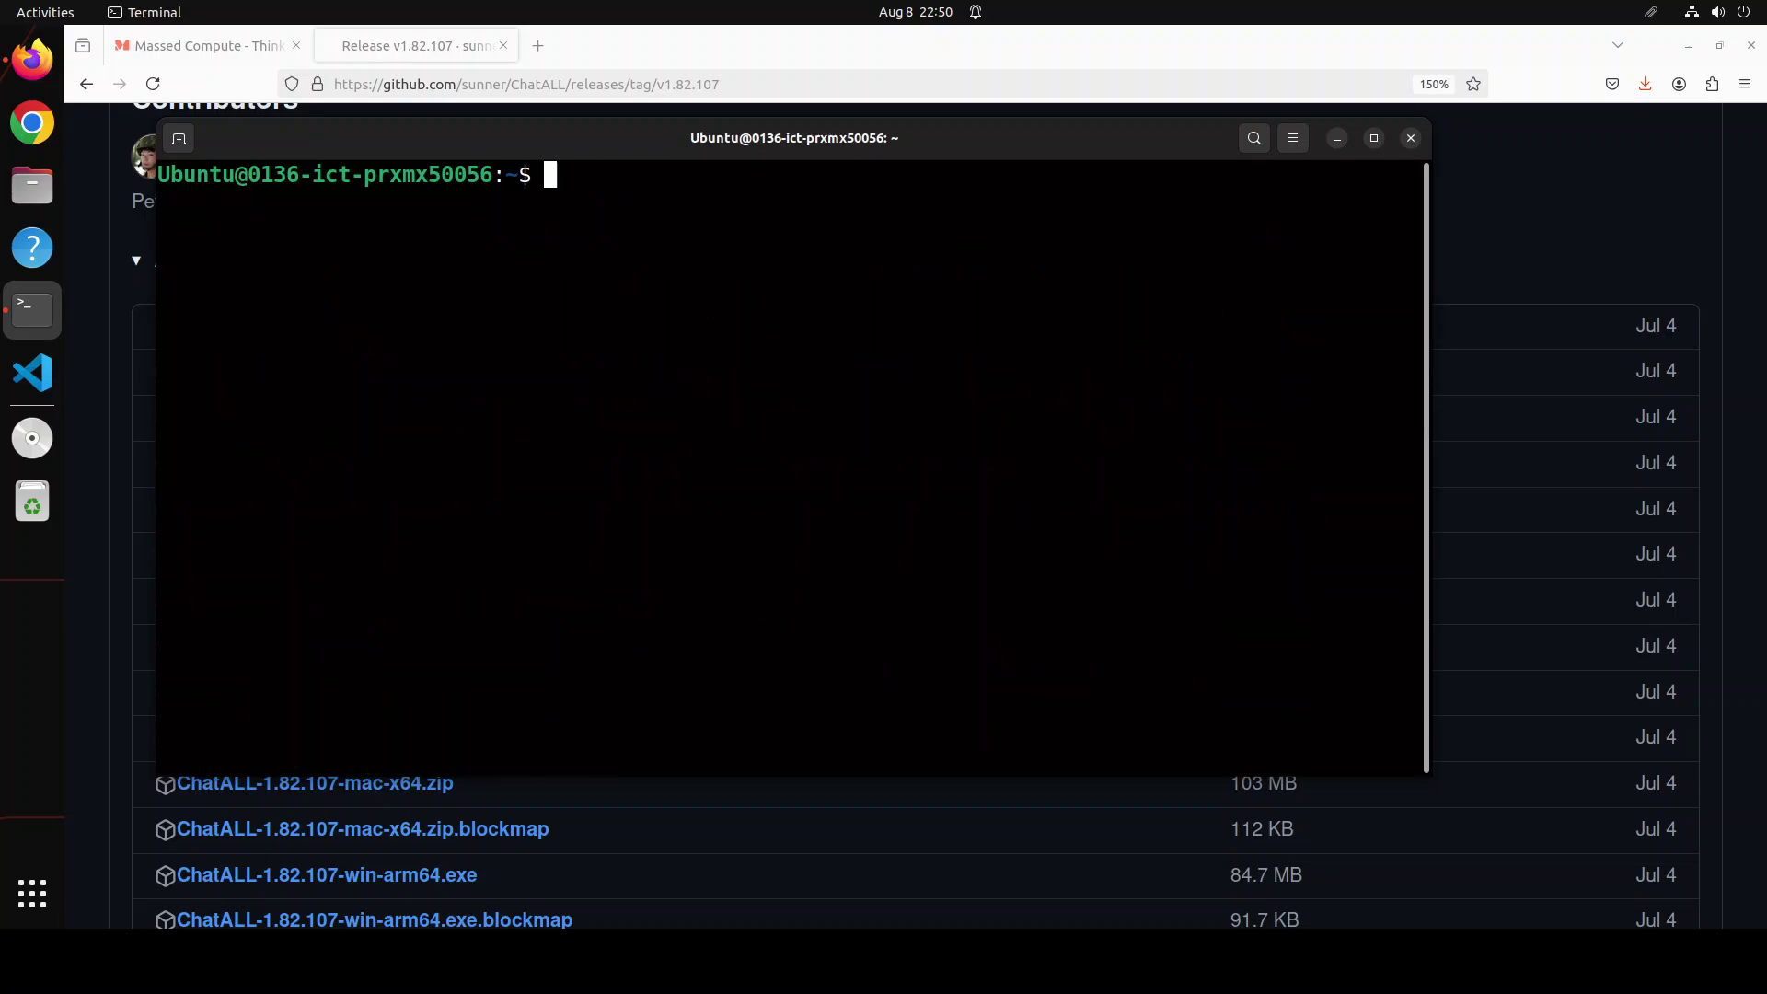
# - Change into the Downloads folder and list its files
pyautogui.write('cd Dow')
pyautogui.press('Tab')
pyautogui.press('Return')
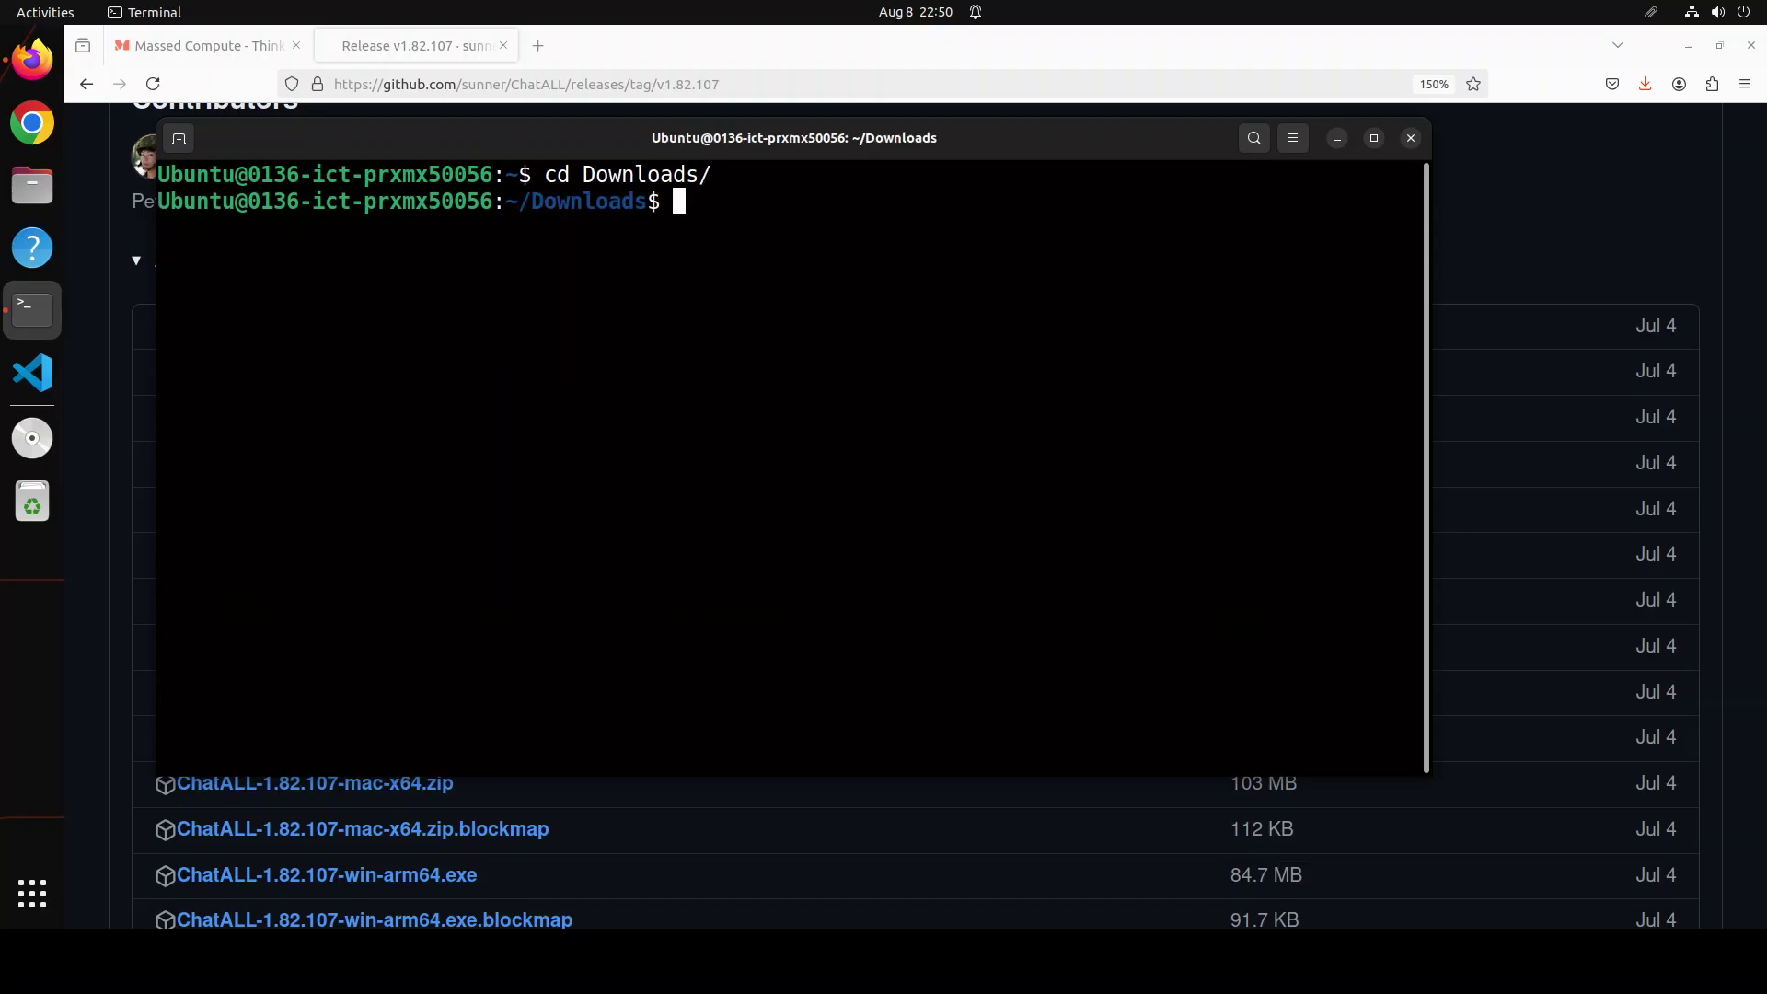
pyautogui.write('ls')
pyautogui.press('Return')
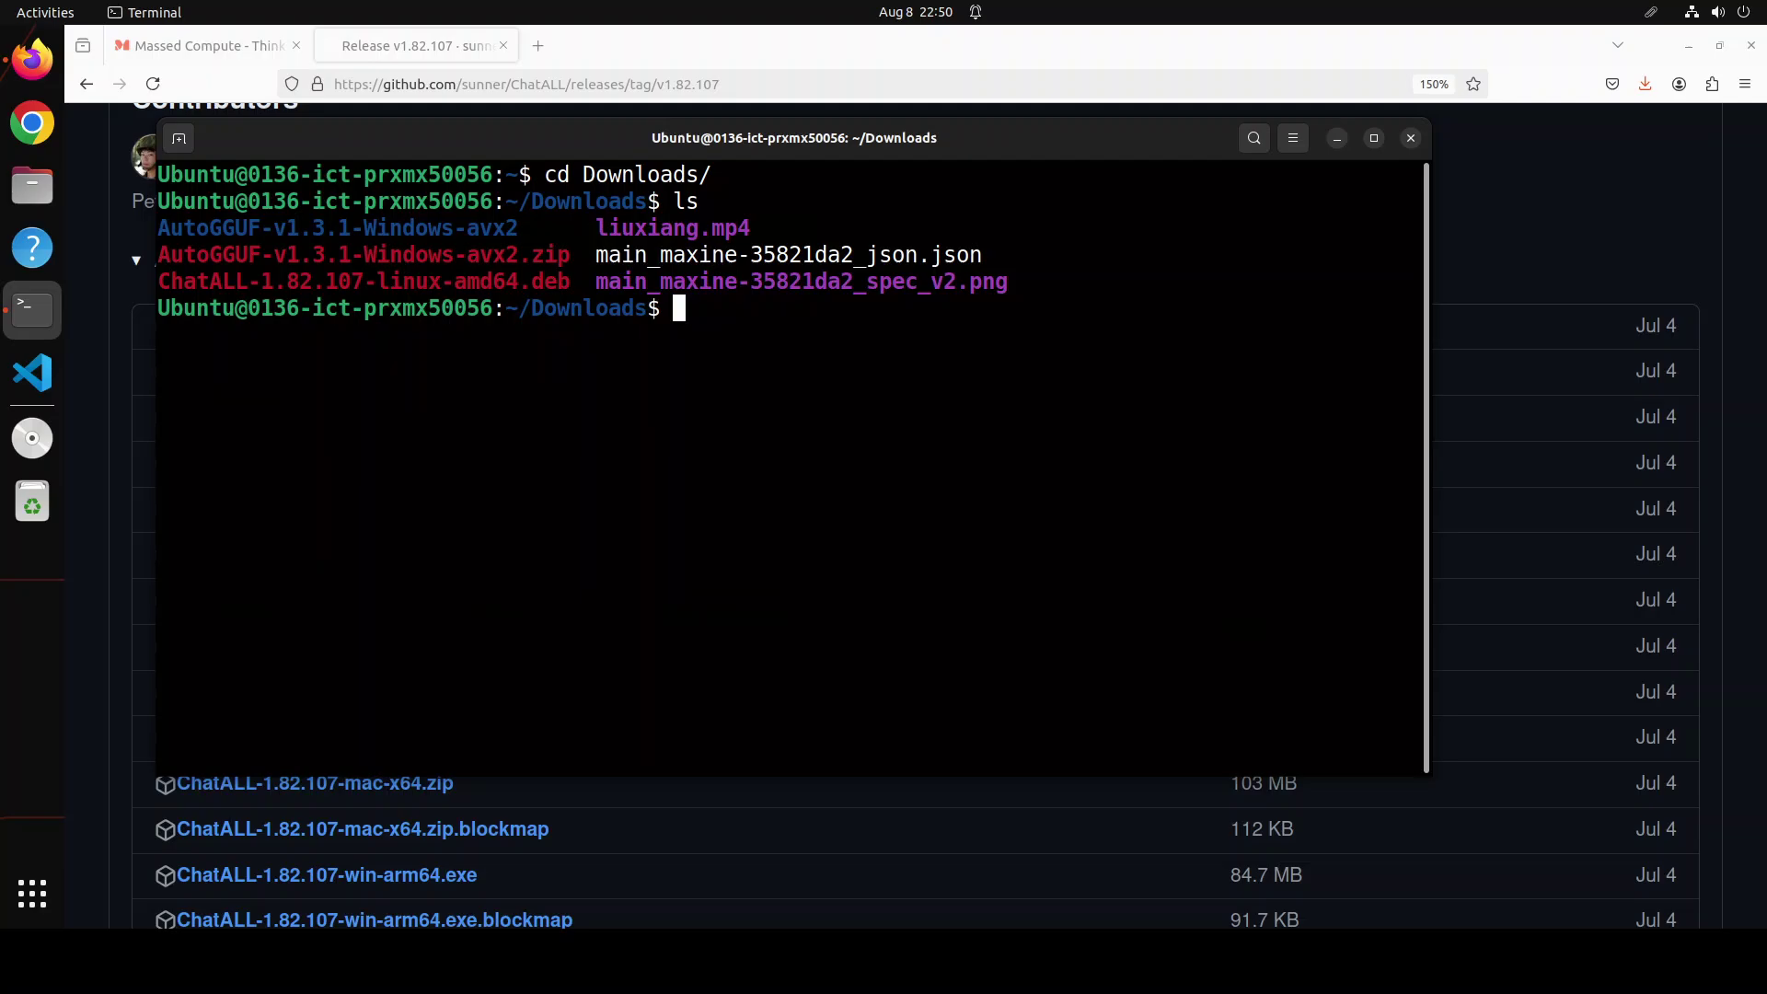
# - Install ChatALL-1.82.107-linux-amd64.deb with sudo dpkg -i, then list Downloads again
pyautogui.write('sudo dpkg -i')
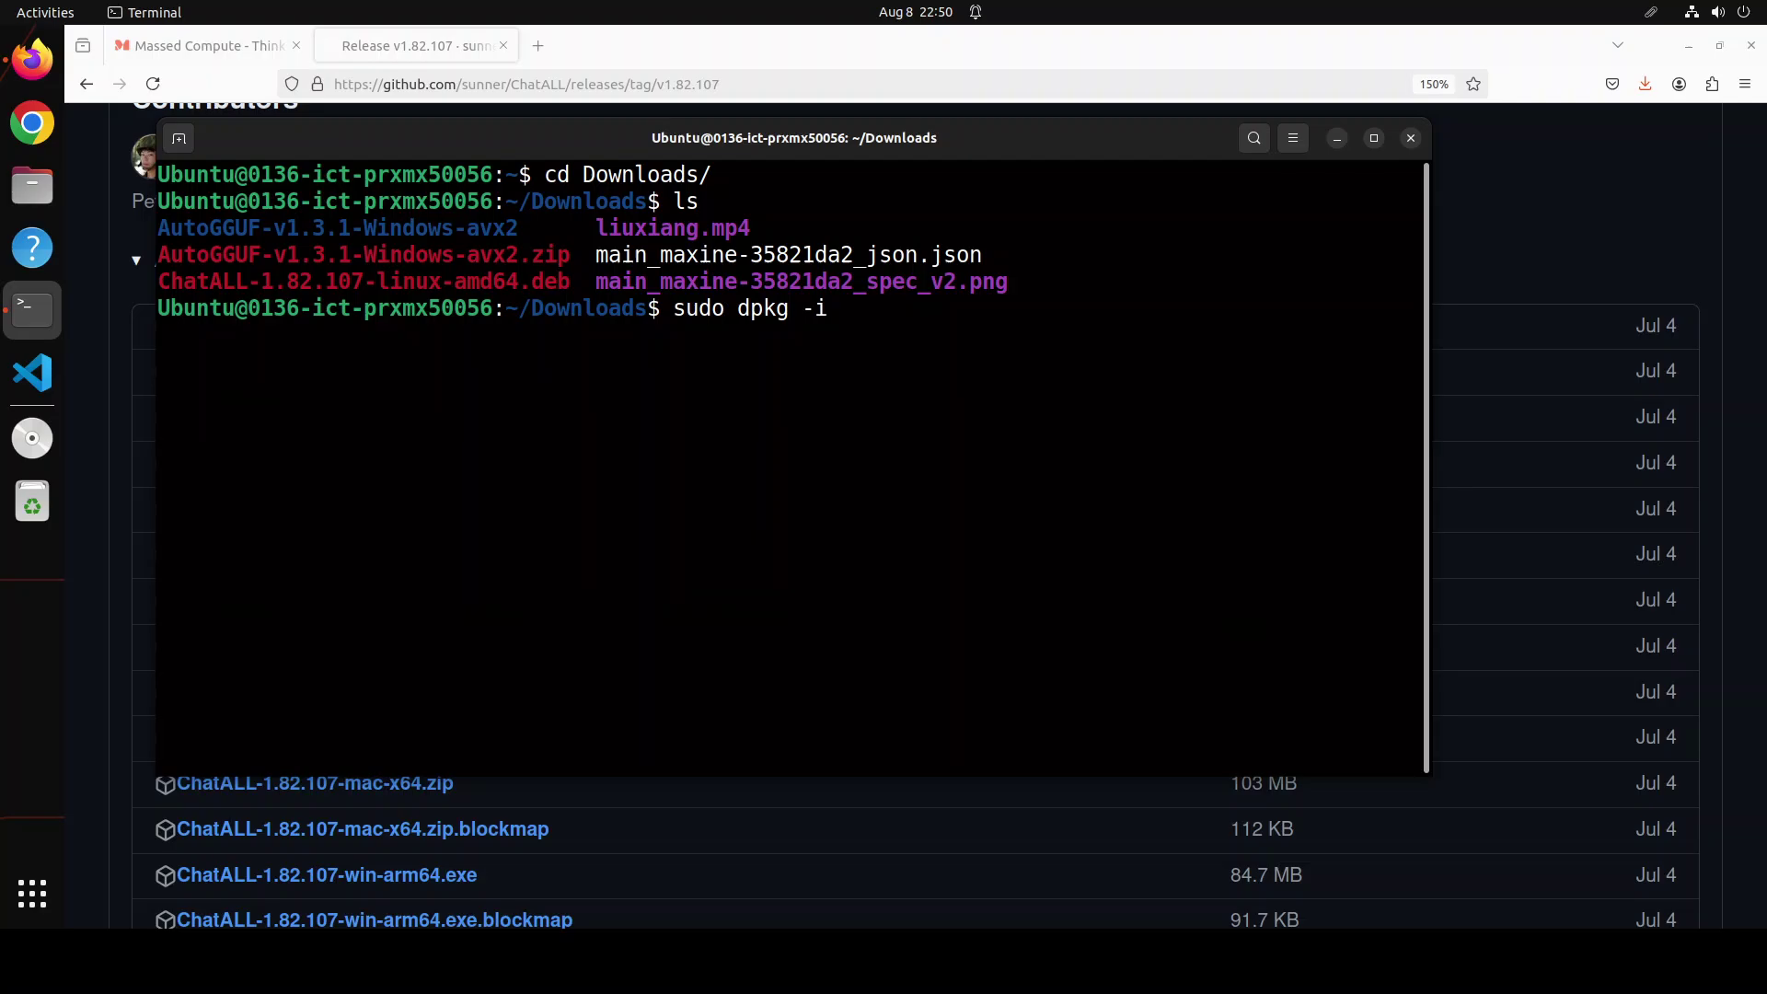
pyautogui.write(' Ch')
pyautogui.press('Tab')
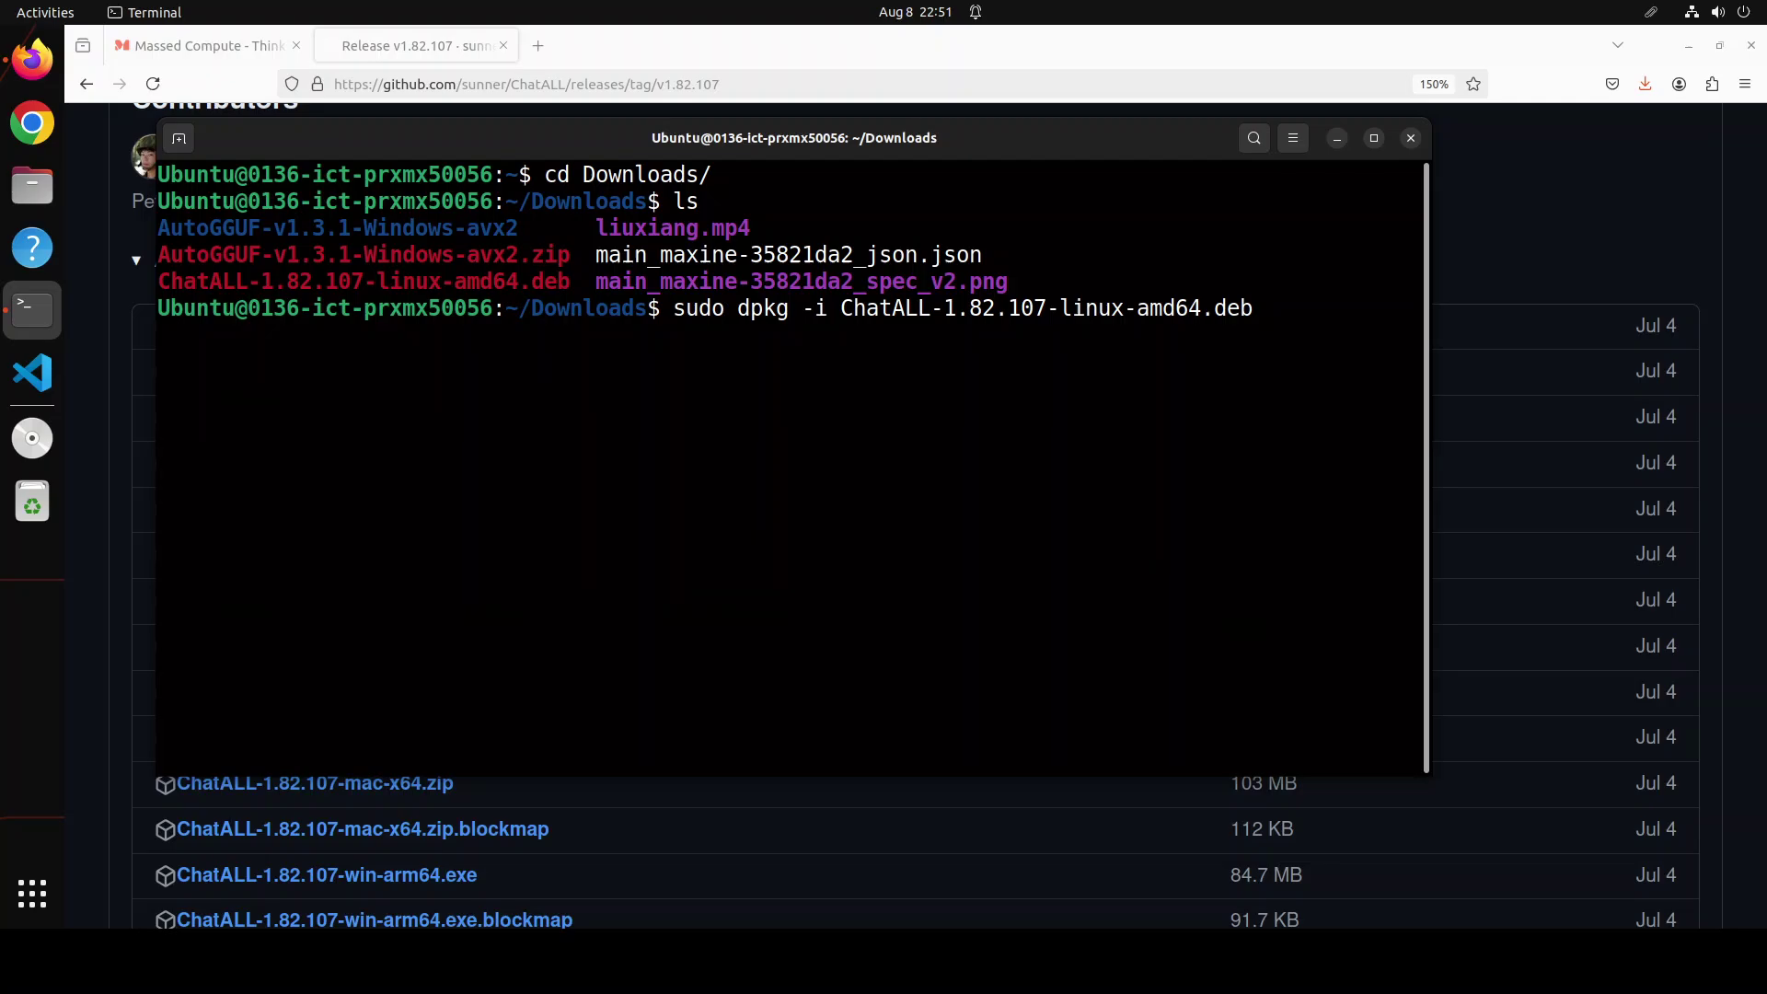
pyautogui.press('Return')
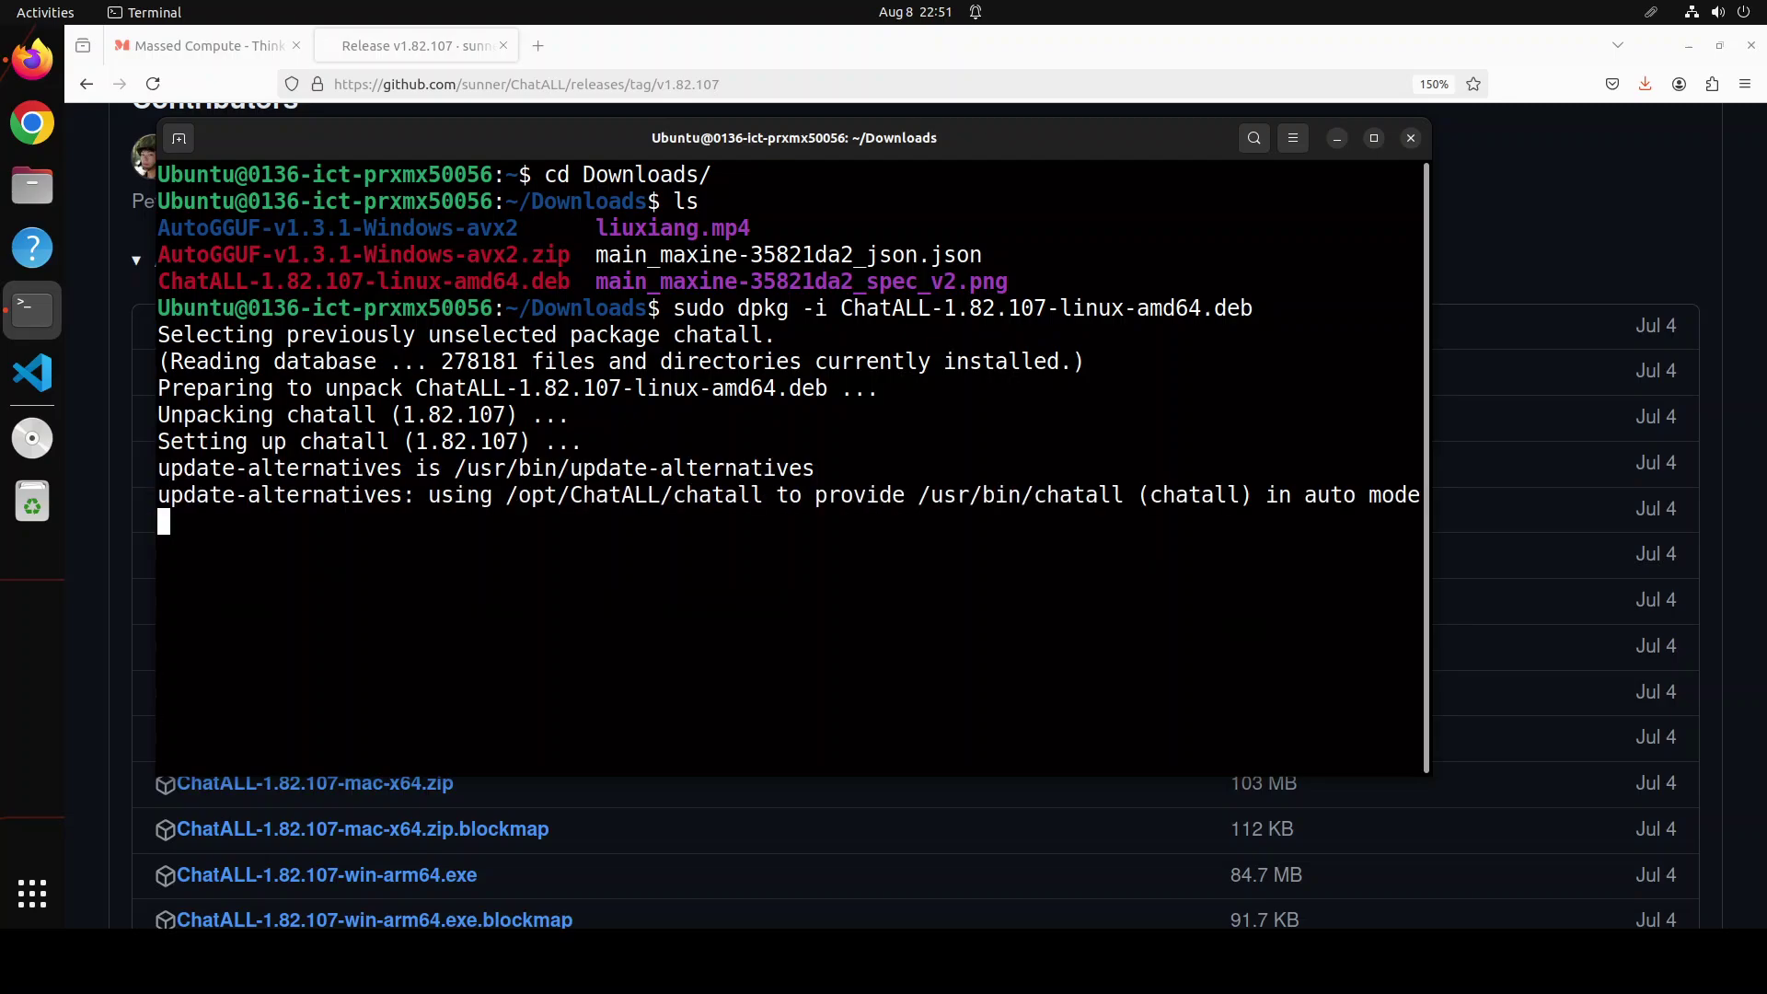
pyautogui.write('ls')
pyautogui.press('Return')
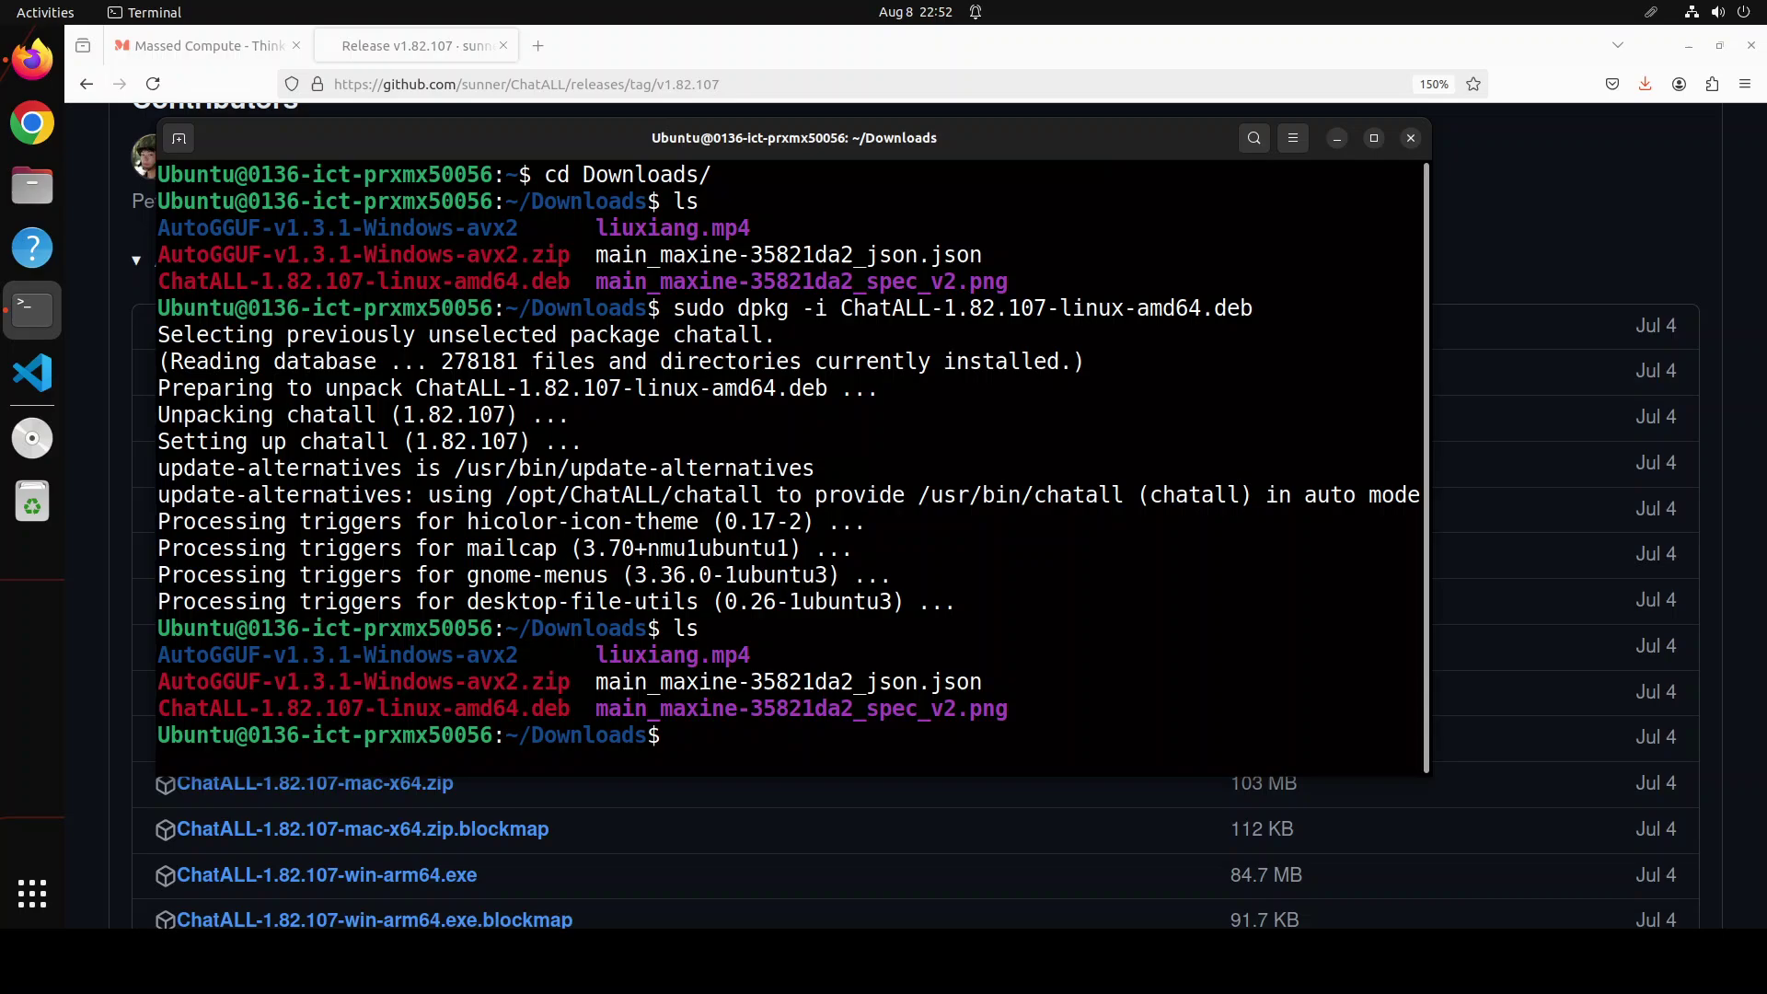
# - Find ChatALL by searching 'chatal', launch it maximized, and open its General settings
pyautogui.click(32, 893)
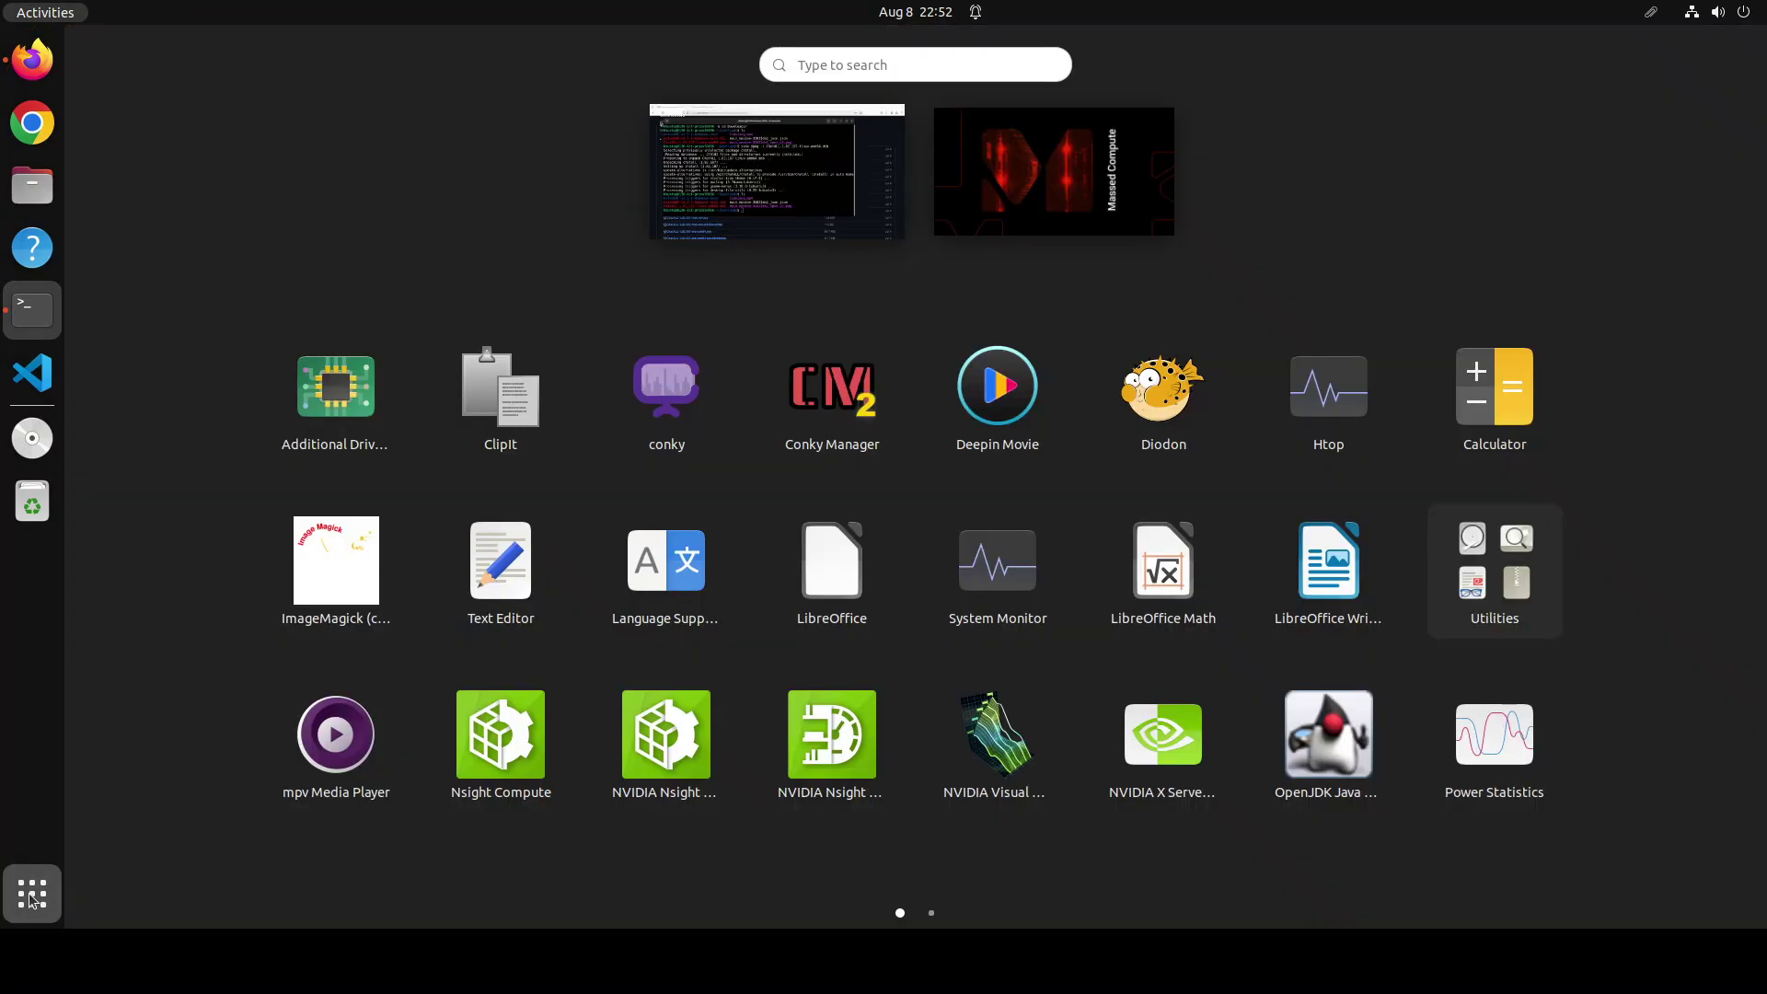
pyautogui.click(825, 64)
pyautogui.write('chatal')
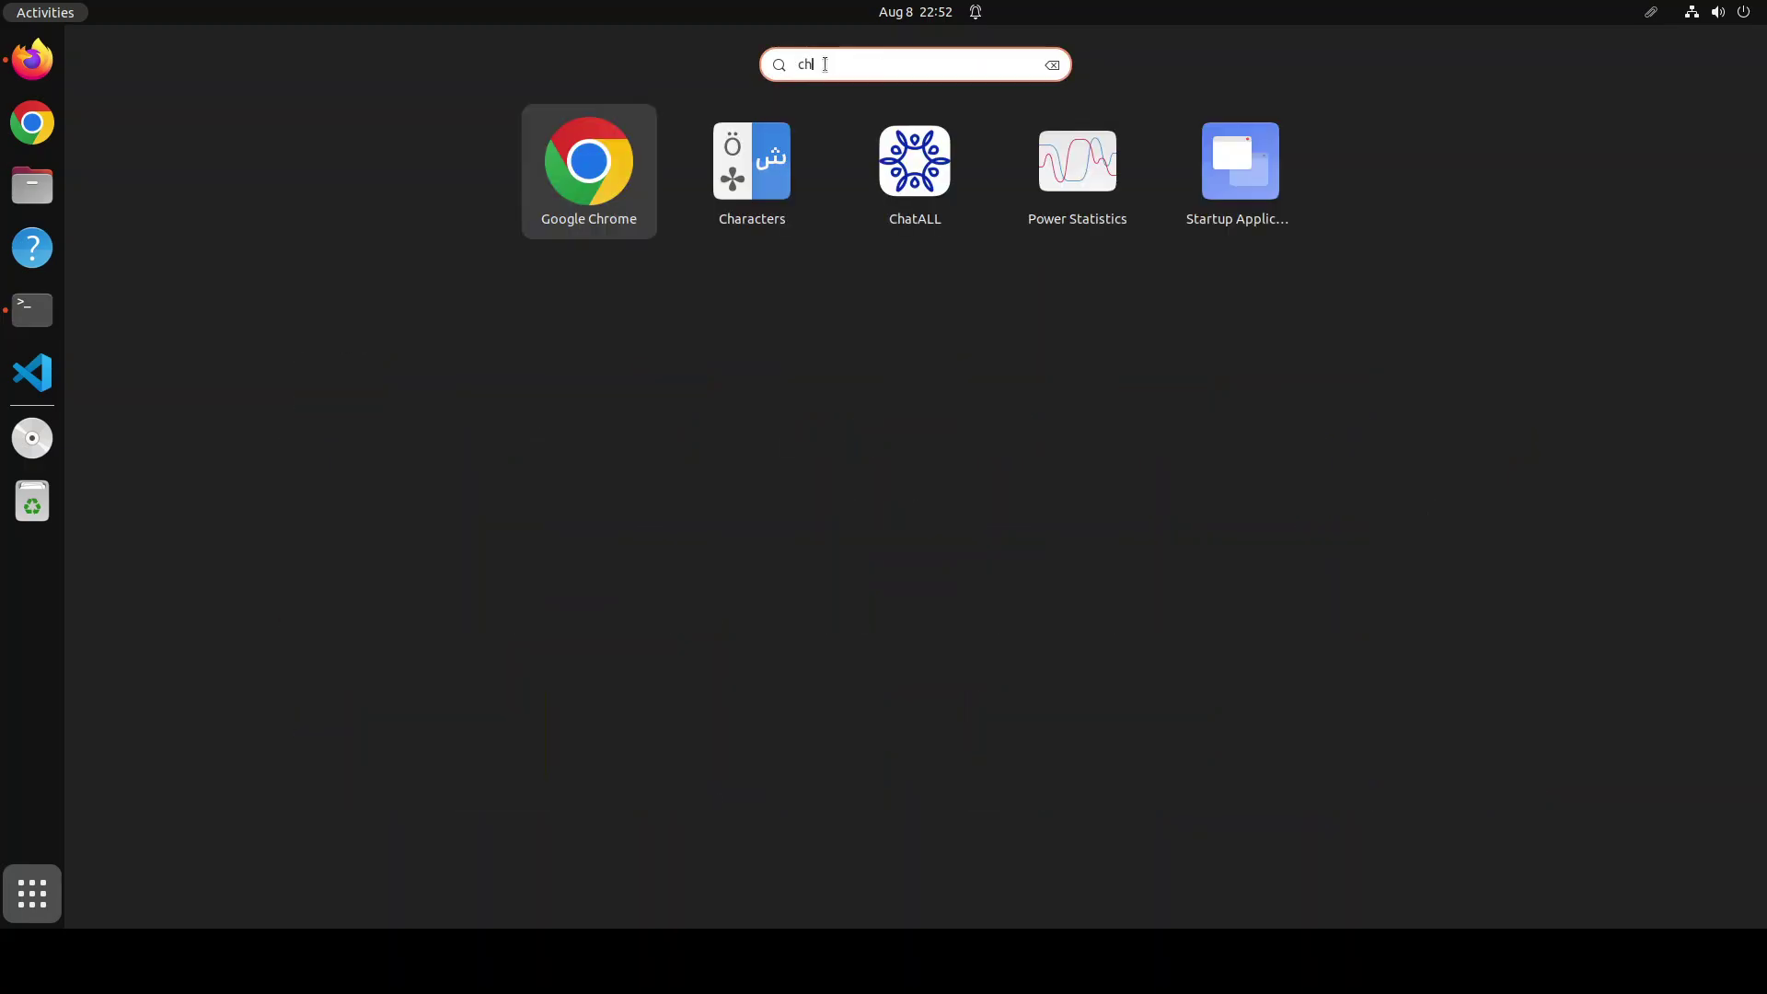
pyautogui.click(911, 193)
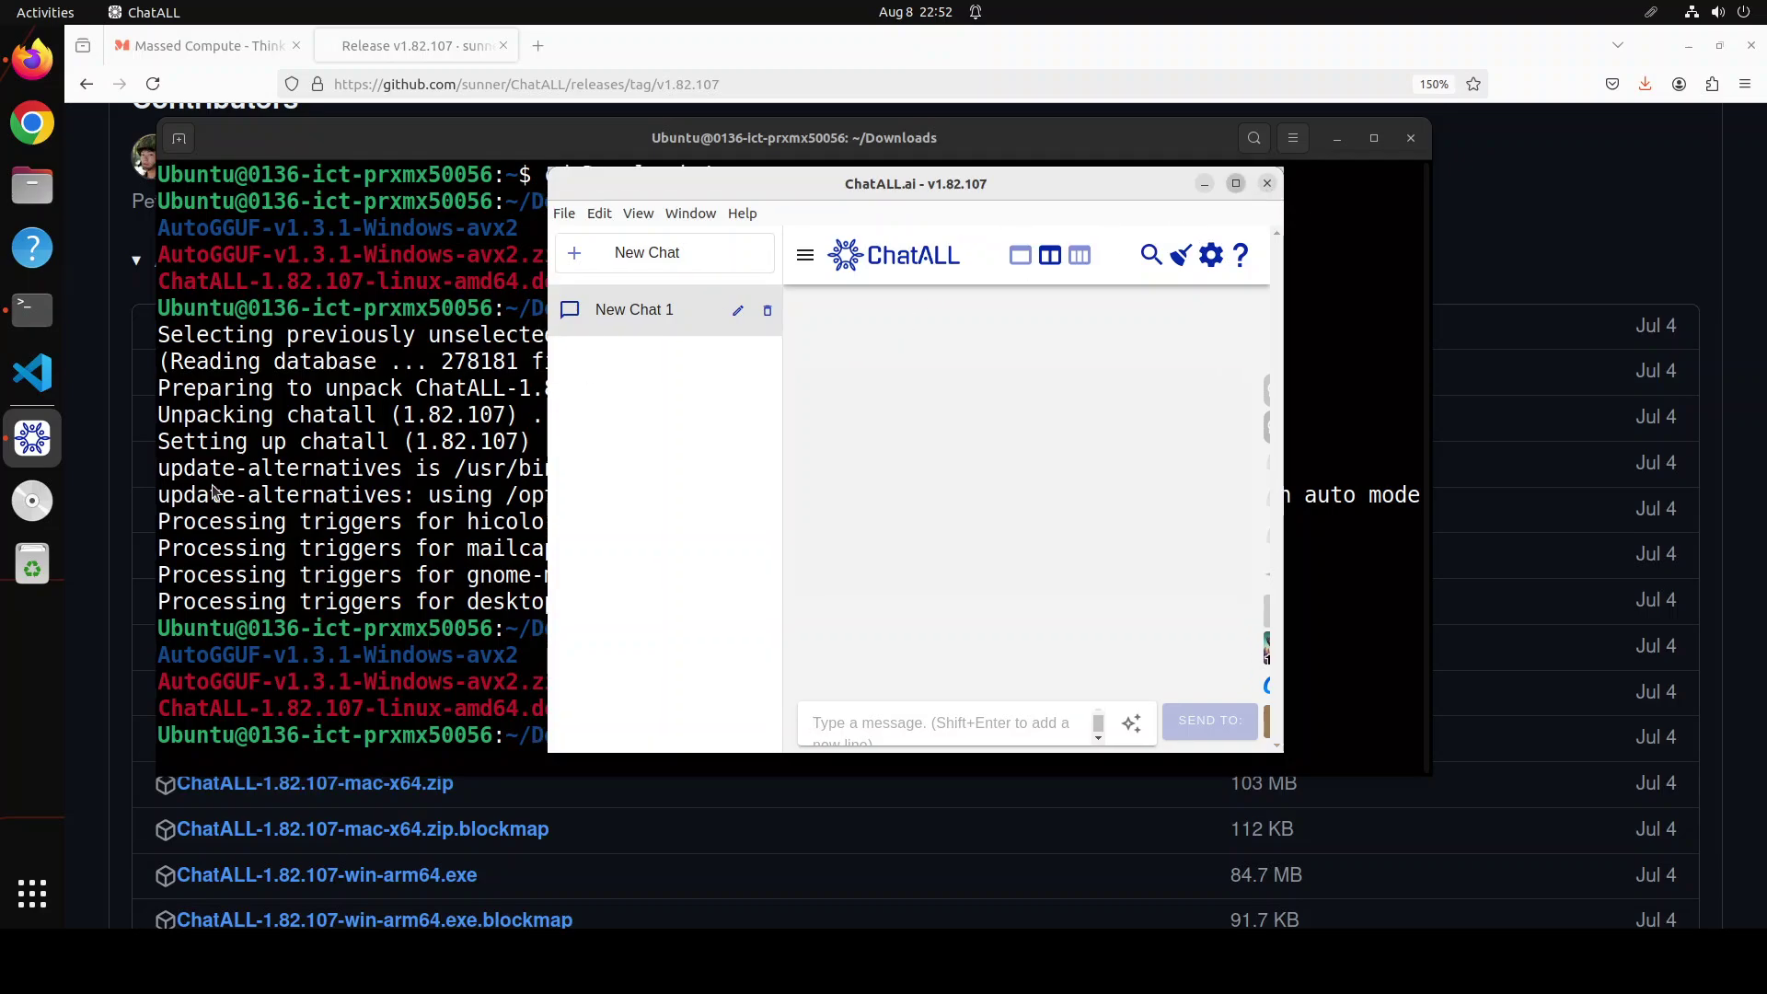
pyautogui.click(1237, 185)
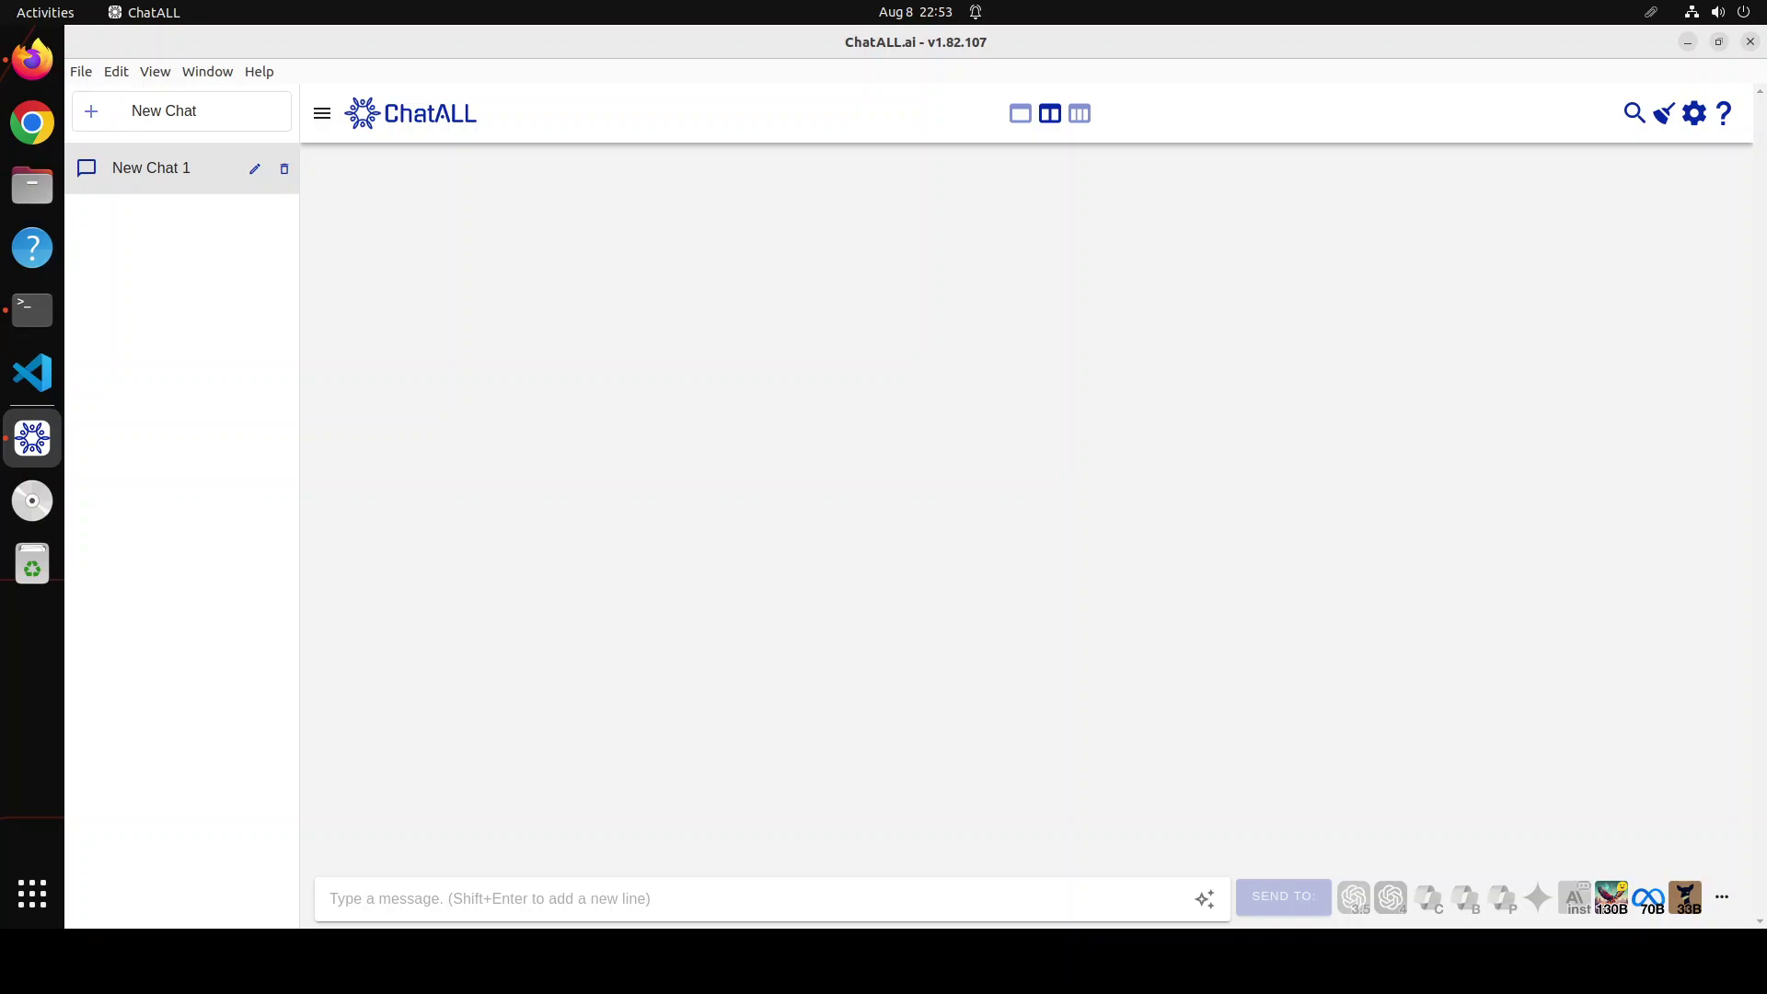
pyautogui.click(1696, 114)
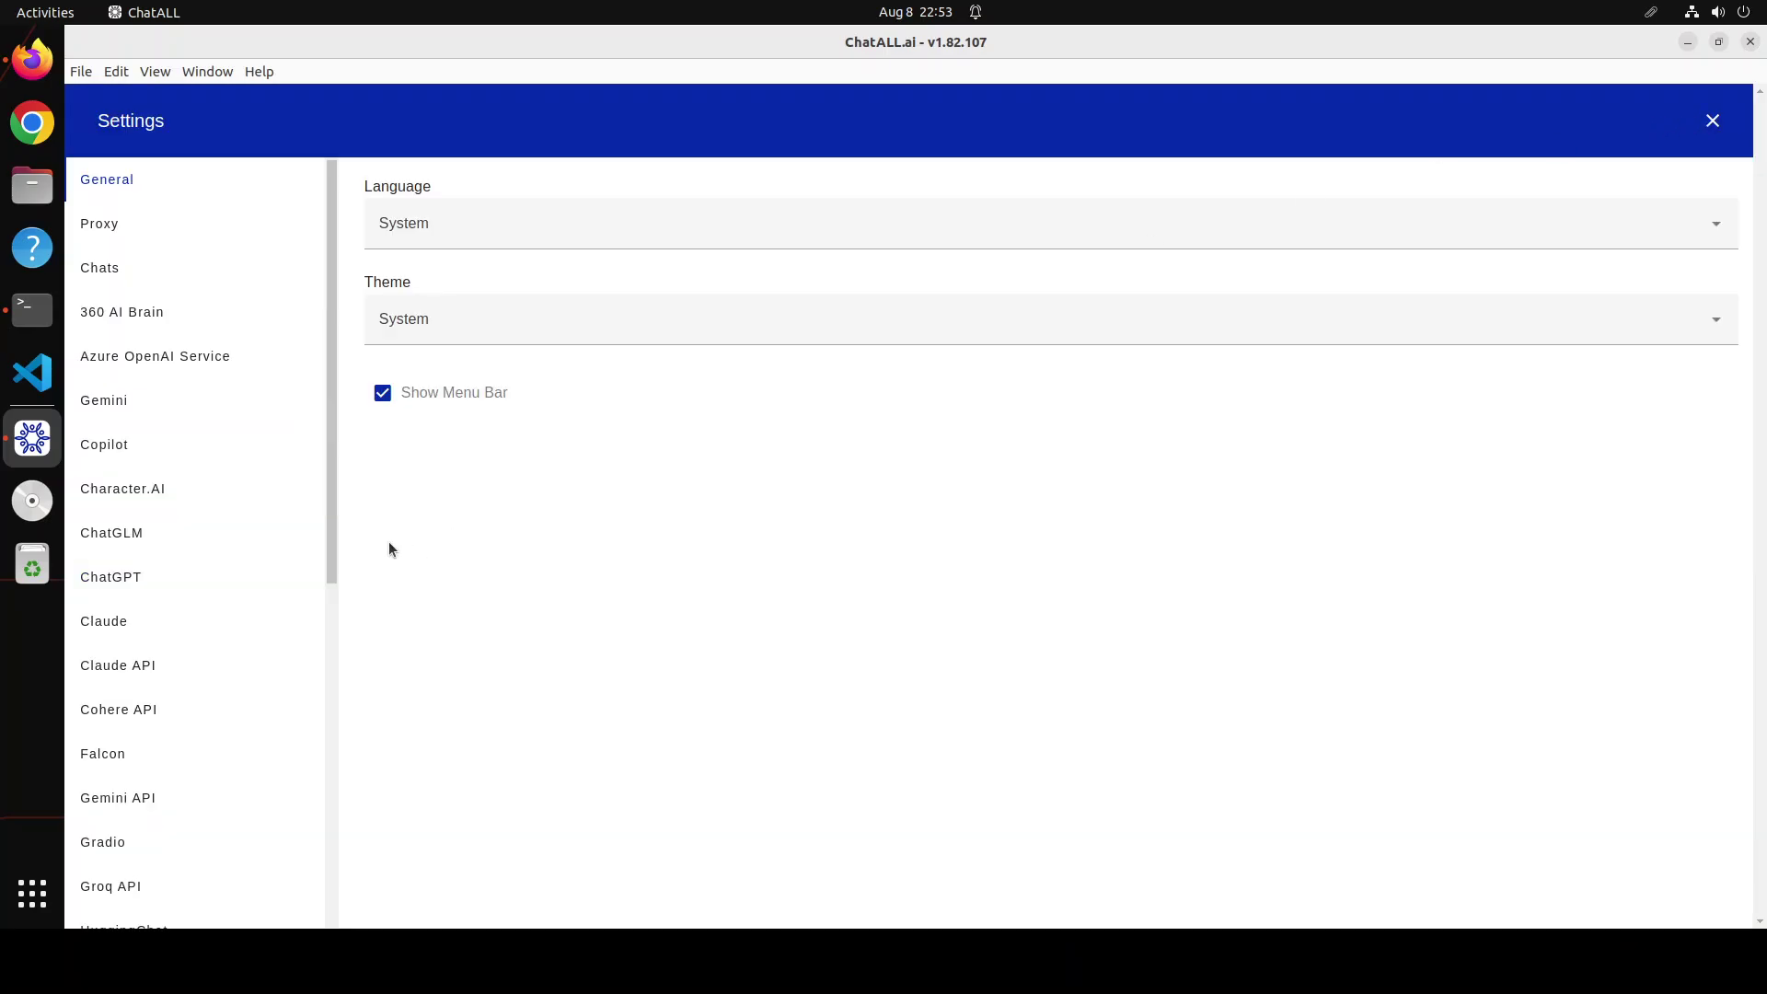
# - Set Theme to Dark, then view the Proxy, Azure OpenAI Service and ChatGPT settings
pyautogui.click(557, 334)
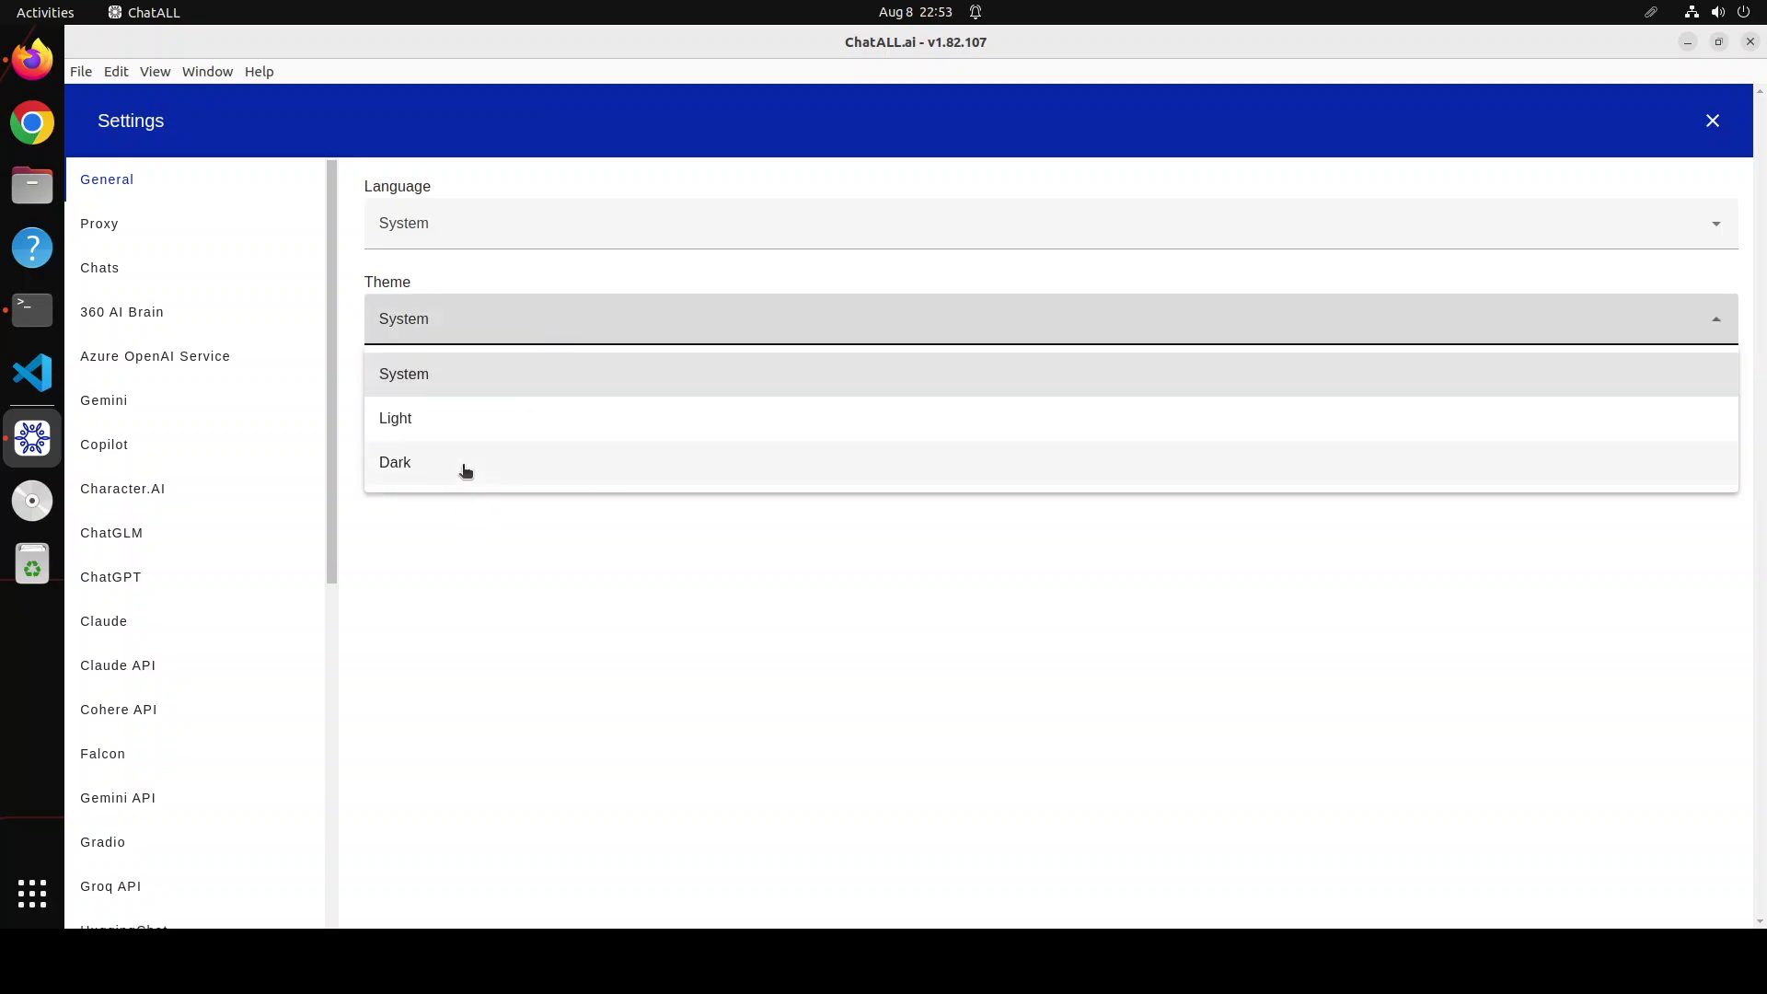
pyautogui.click(465, 468)
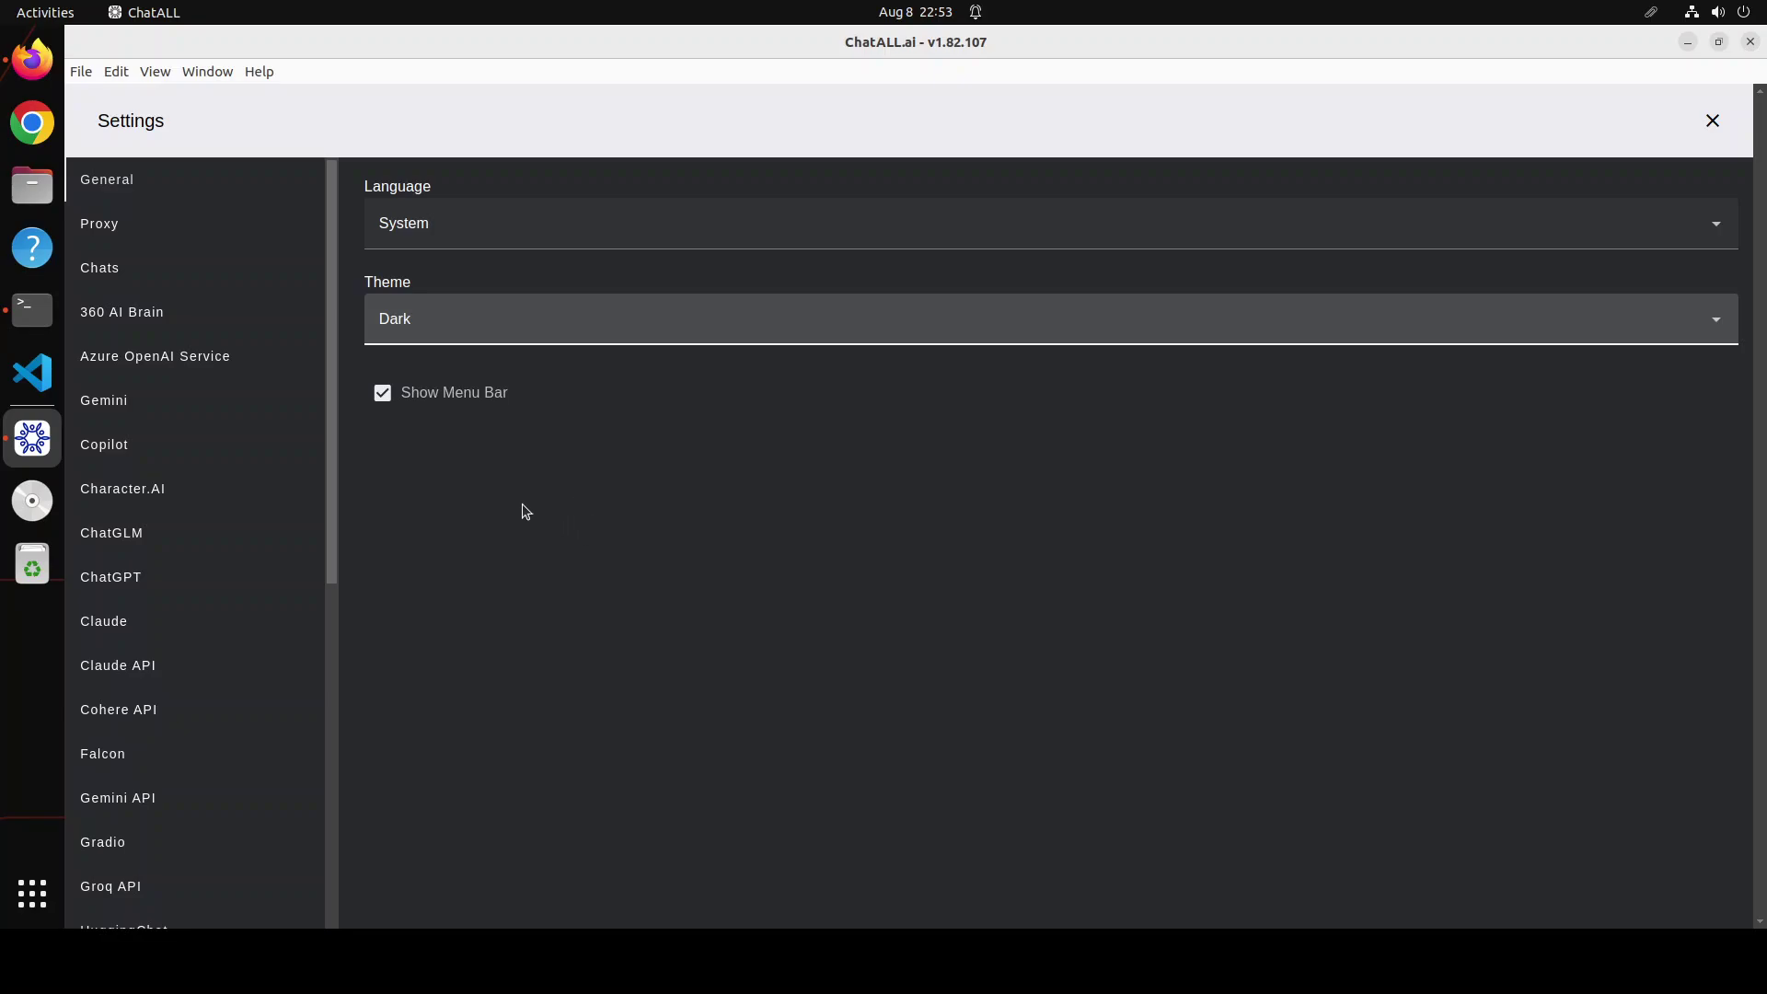
pyautogui.click(110, 228)
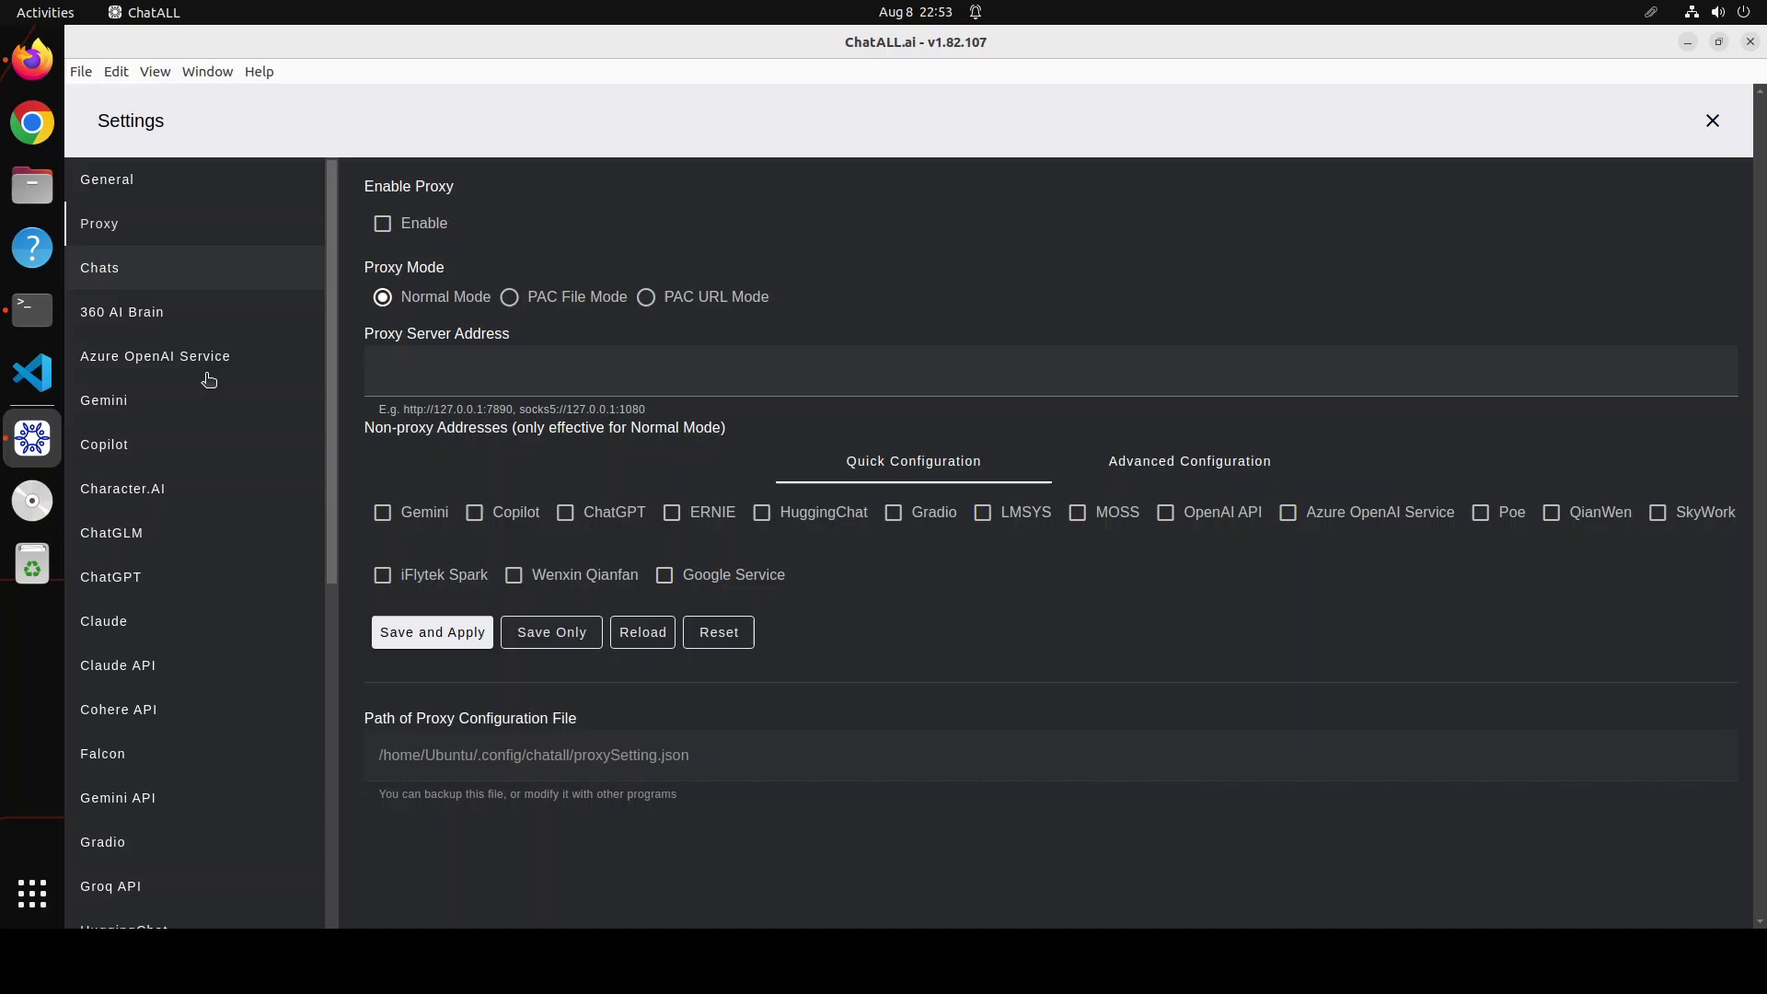
pyautogui.click(162, 359)
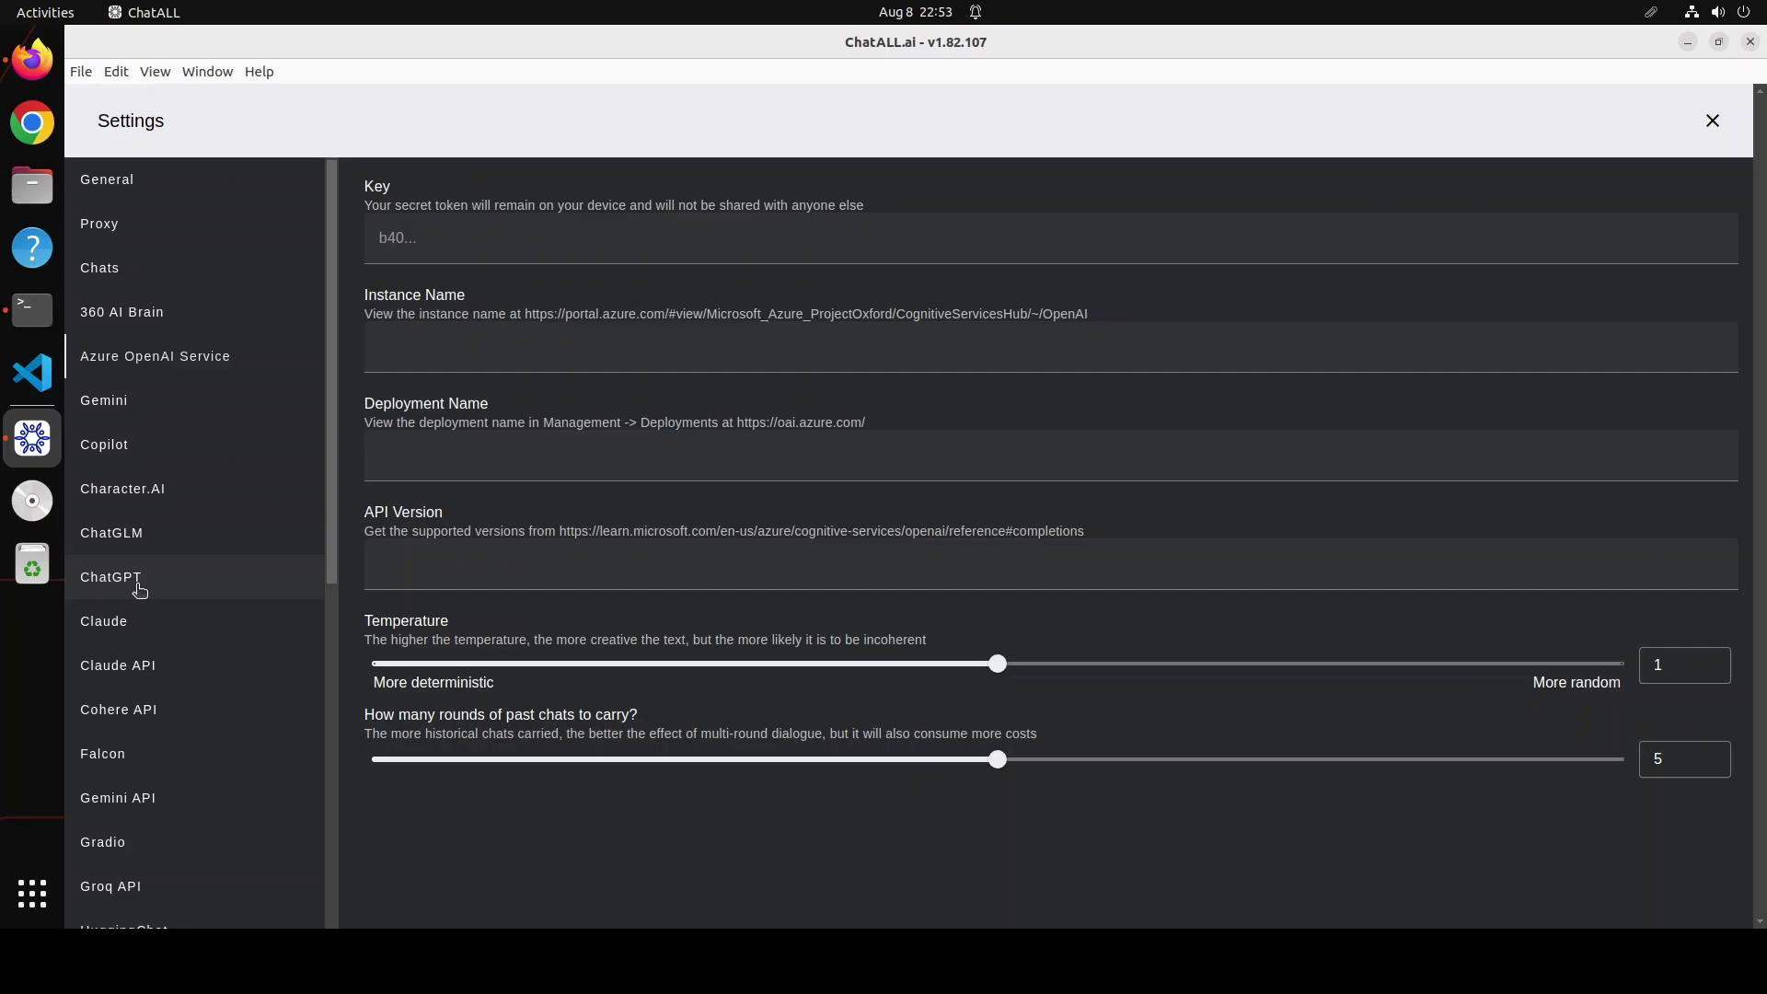
pyautogui.click(139, 589)
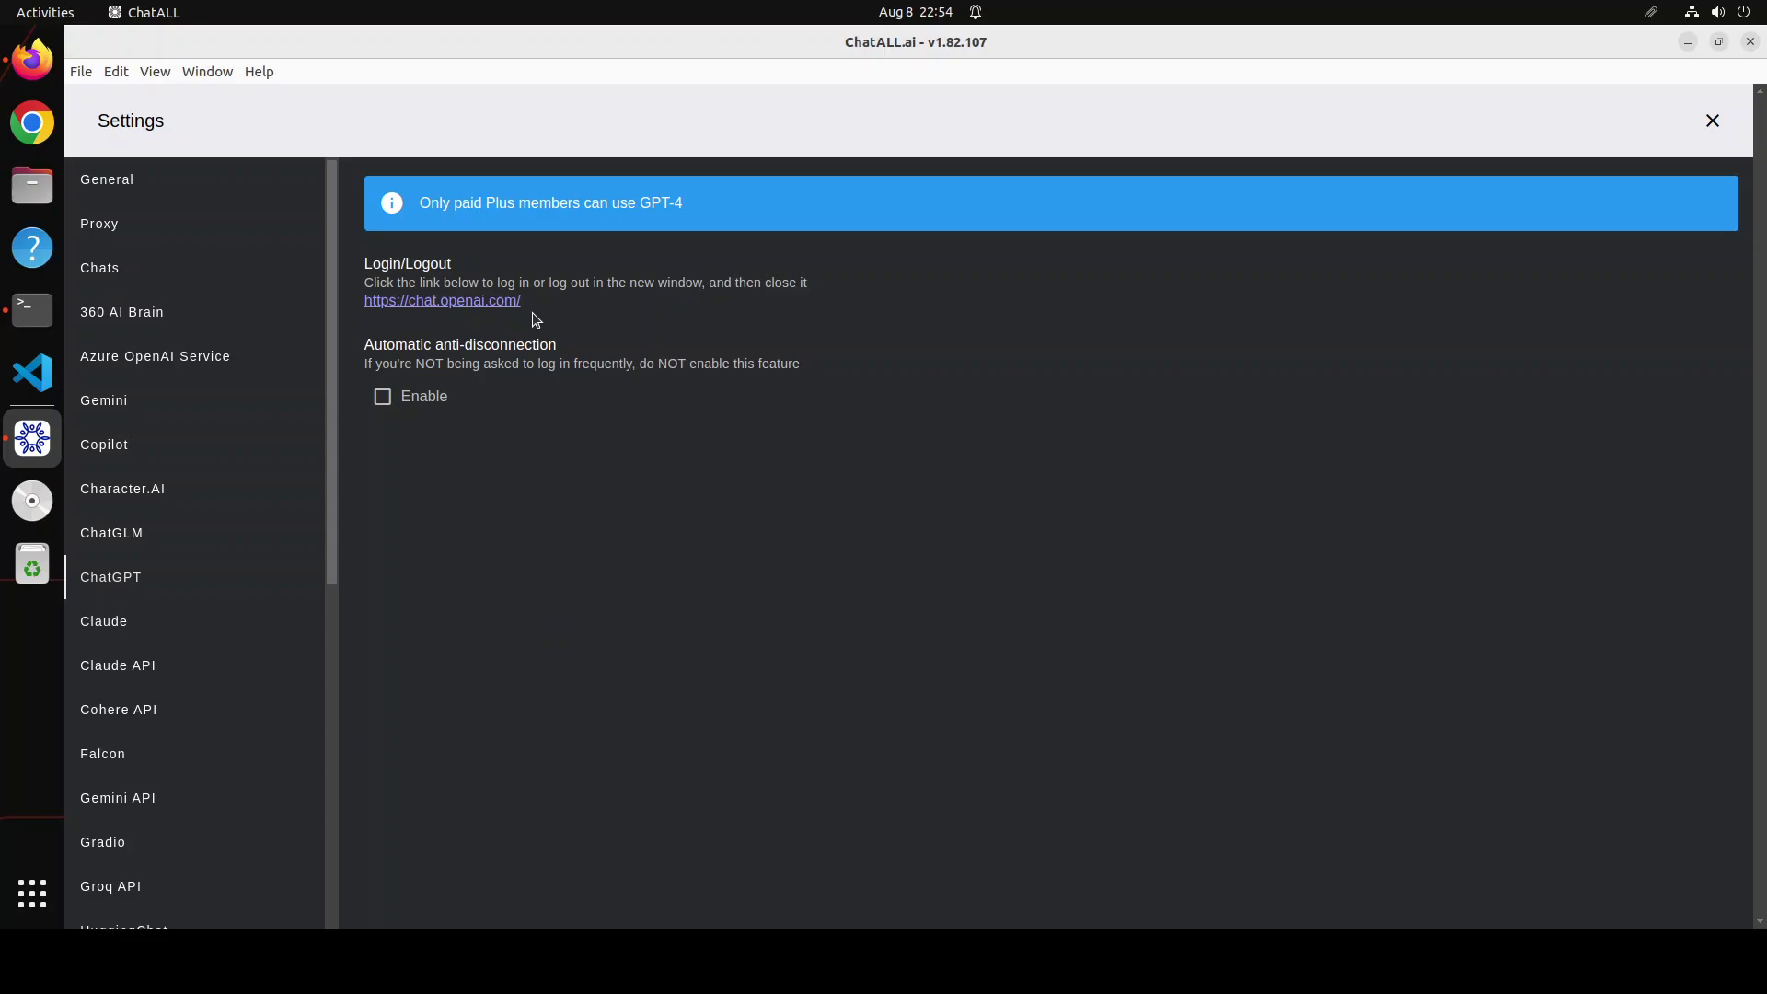
# - Open and close the chat.openai.com login window, then view the OpenAI API settings
pyautogui.click(460, 305)
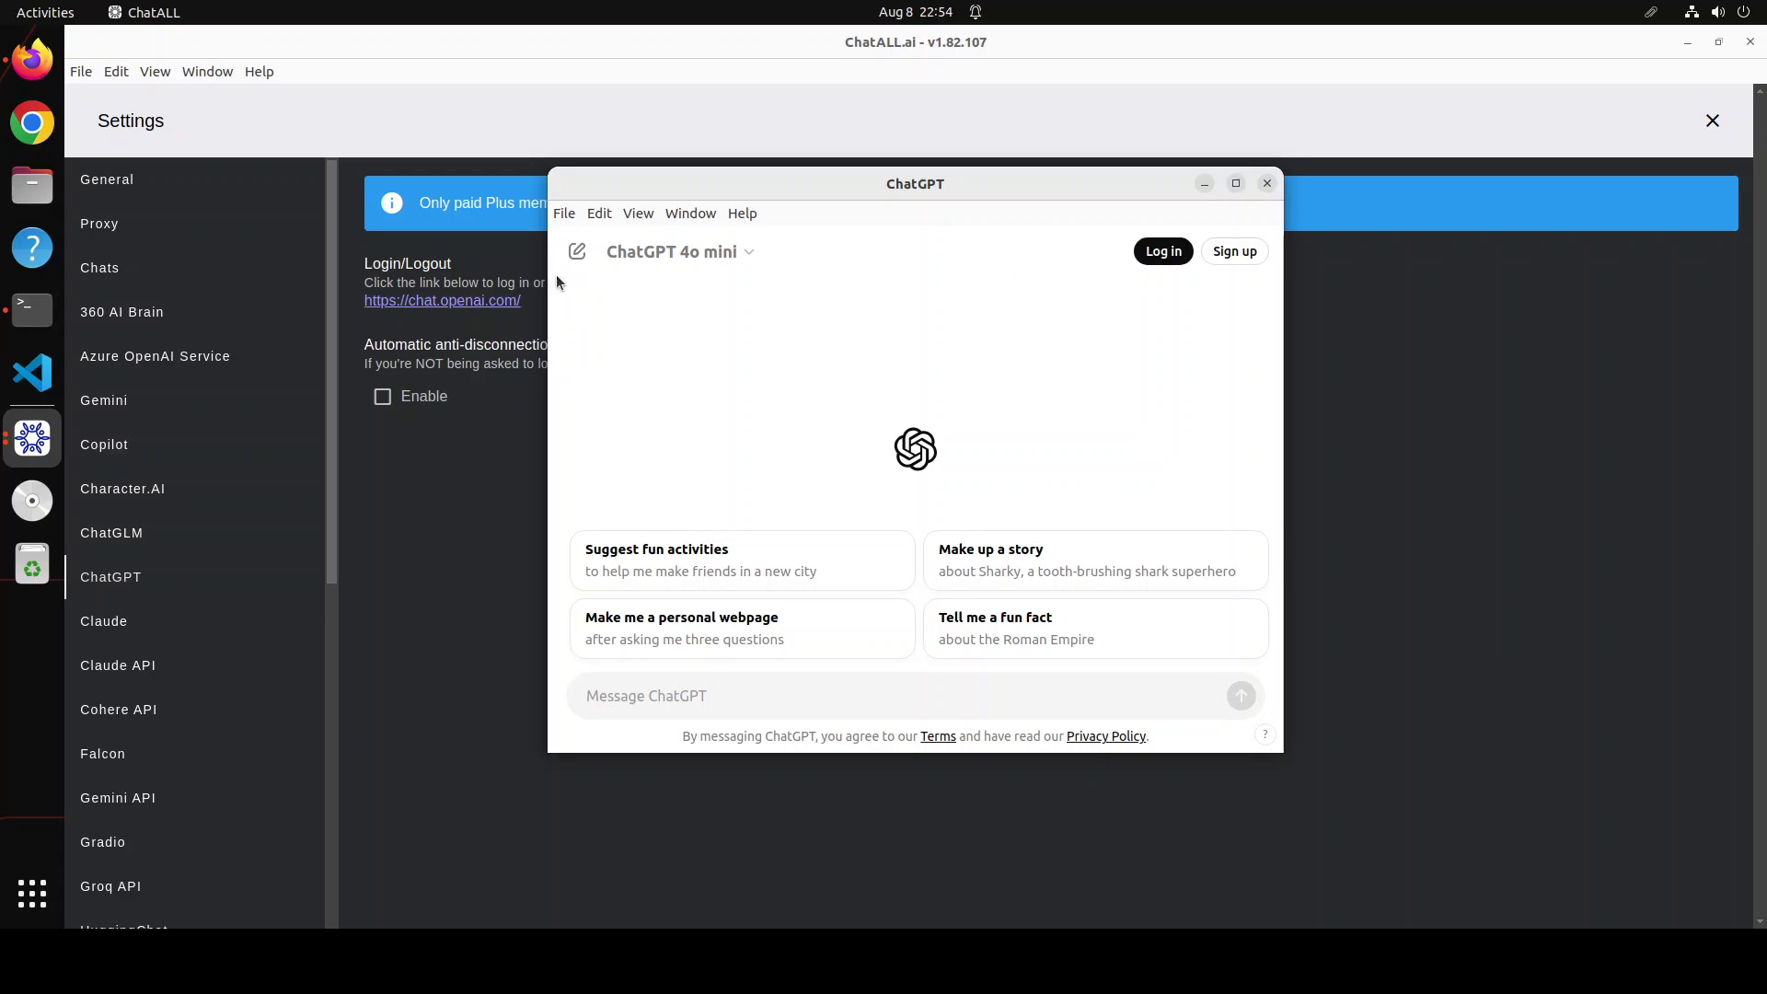
pyautogui.click(1267, 184)
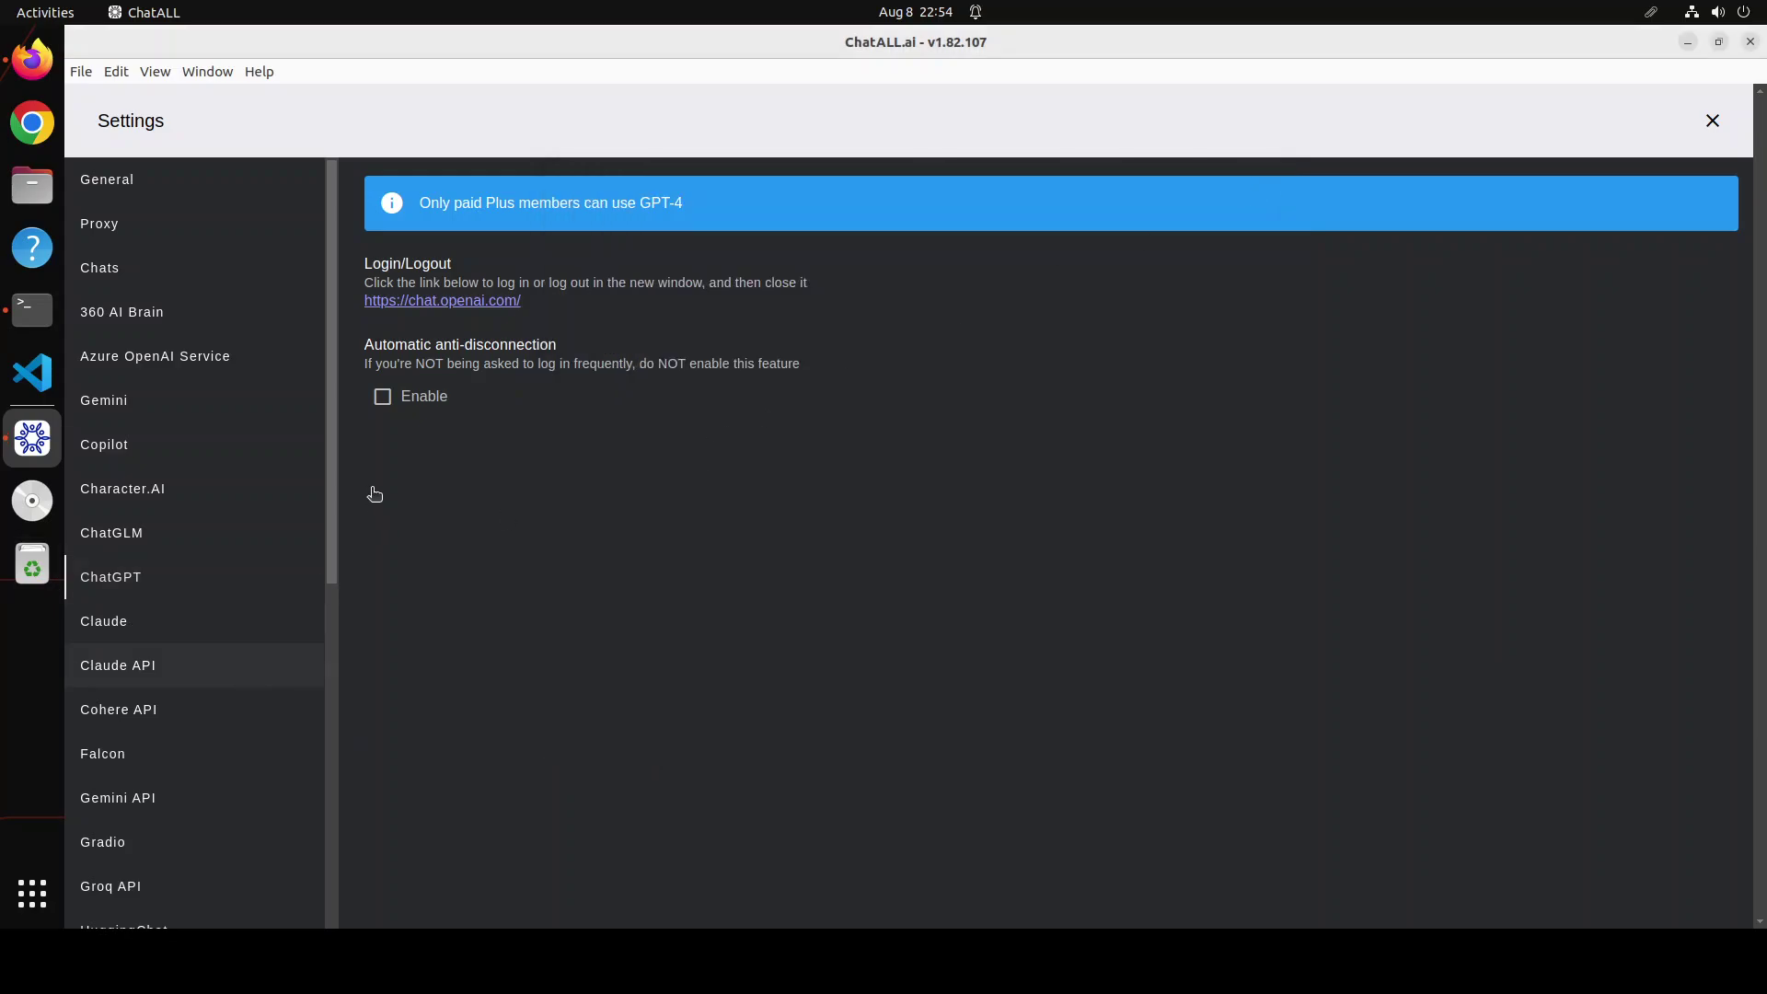
pyautogui.scroll(-5, 333, 518)
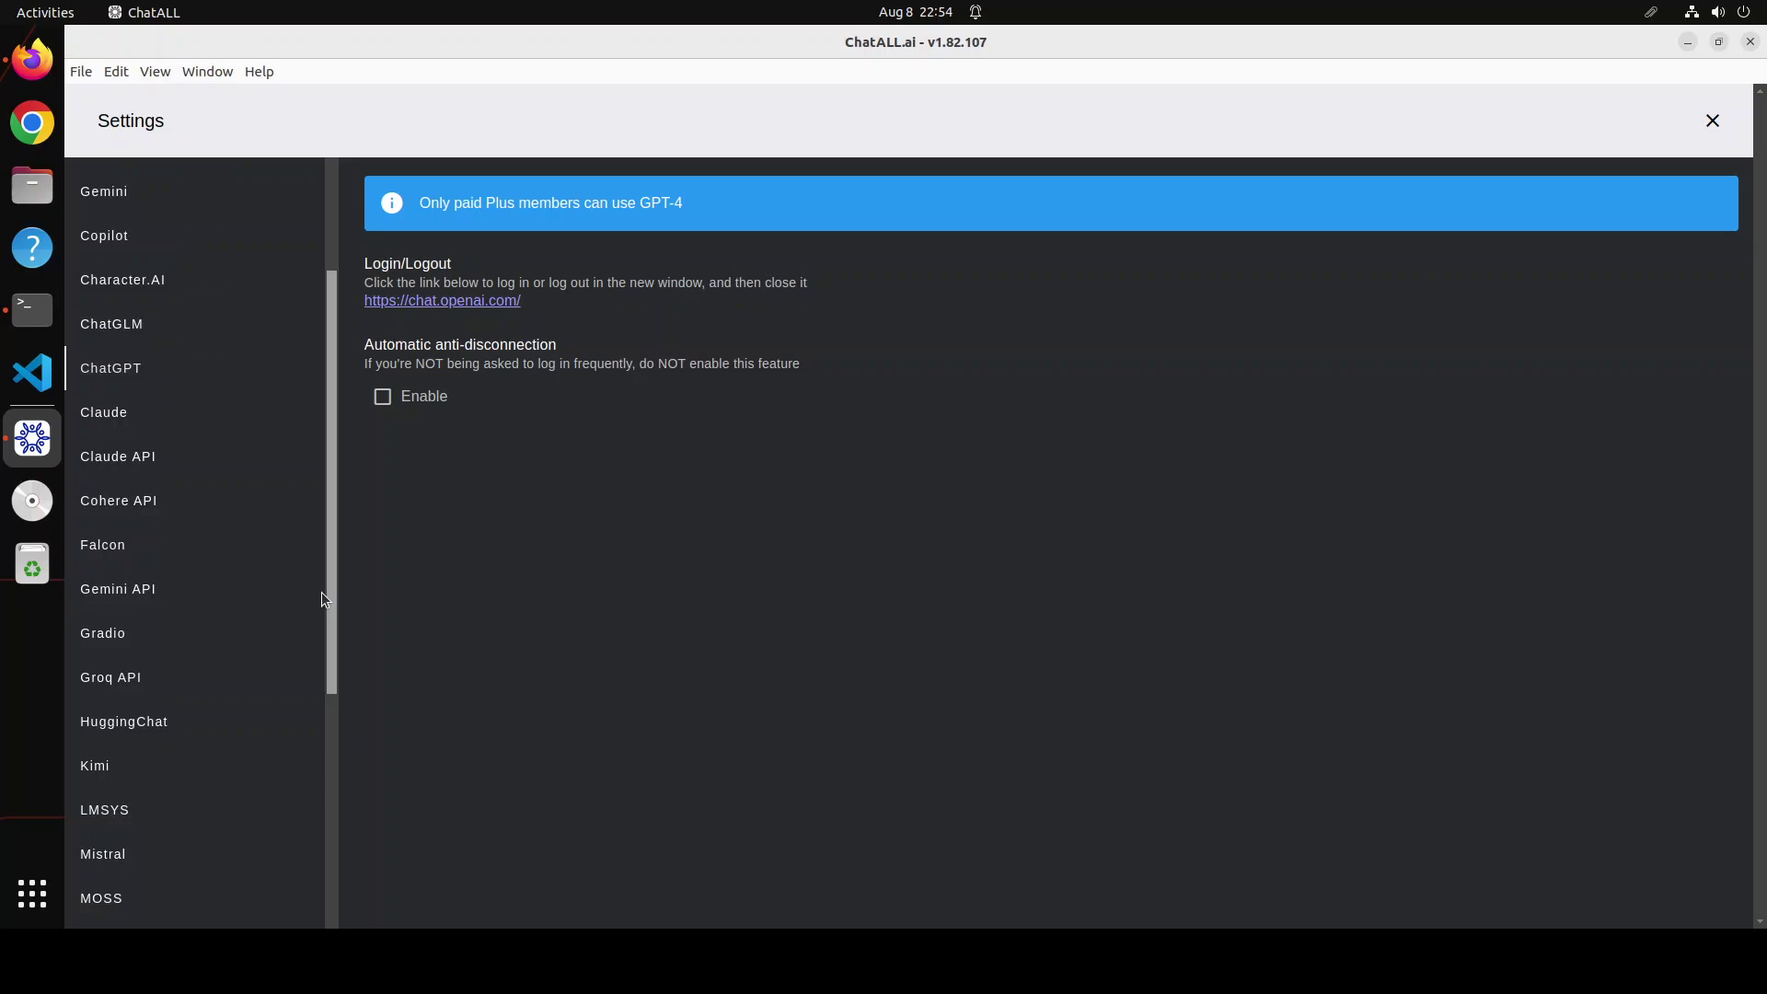
pyautogui.scroll(-5, 323, 611)
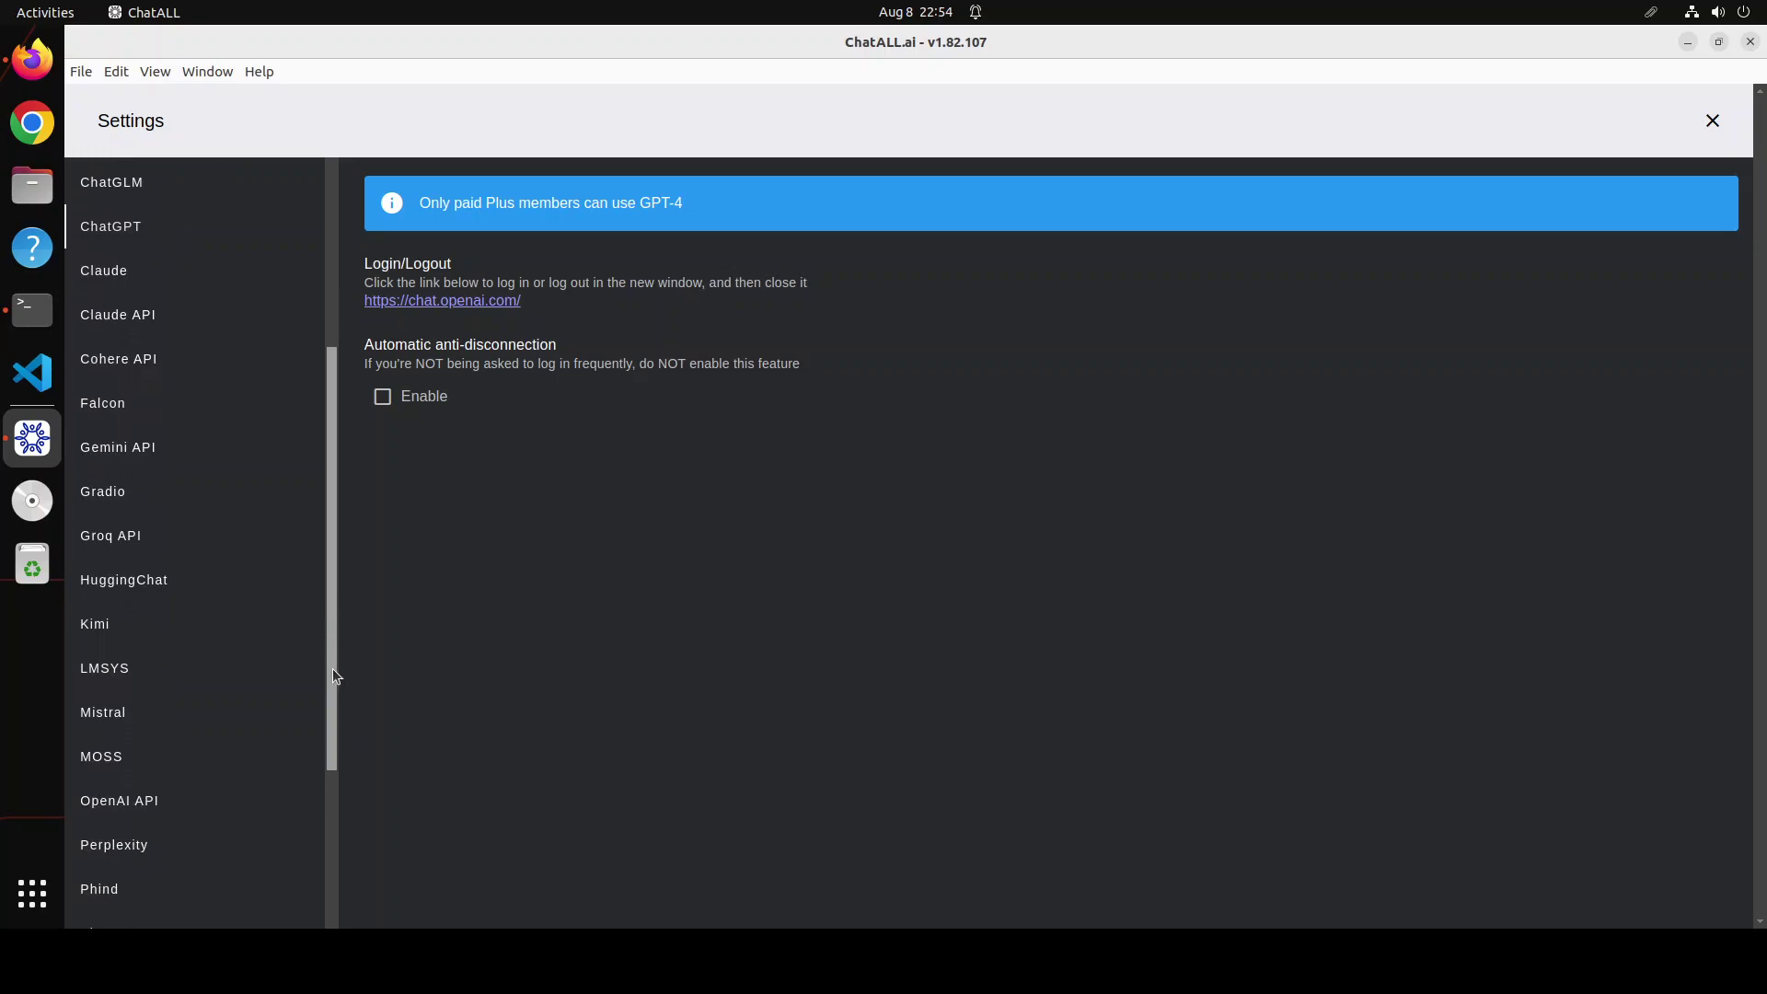
pyautogui.scroll(-4, 317, 739)
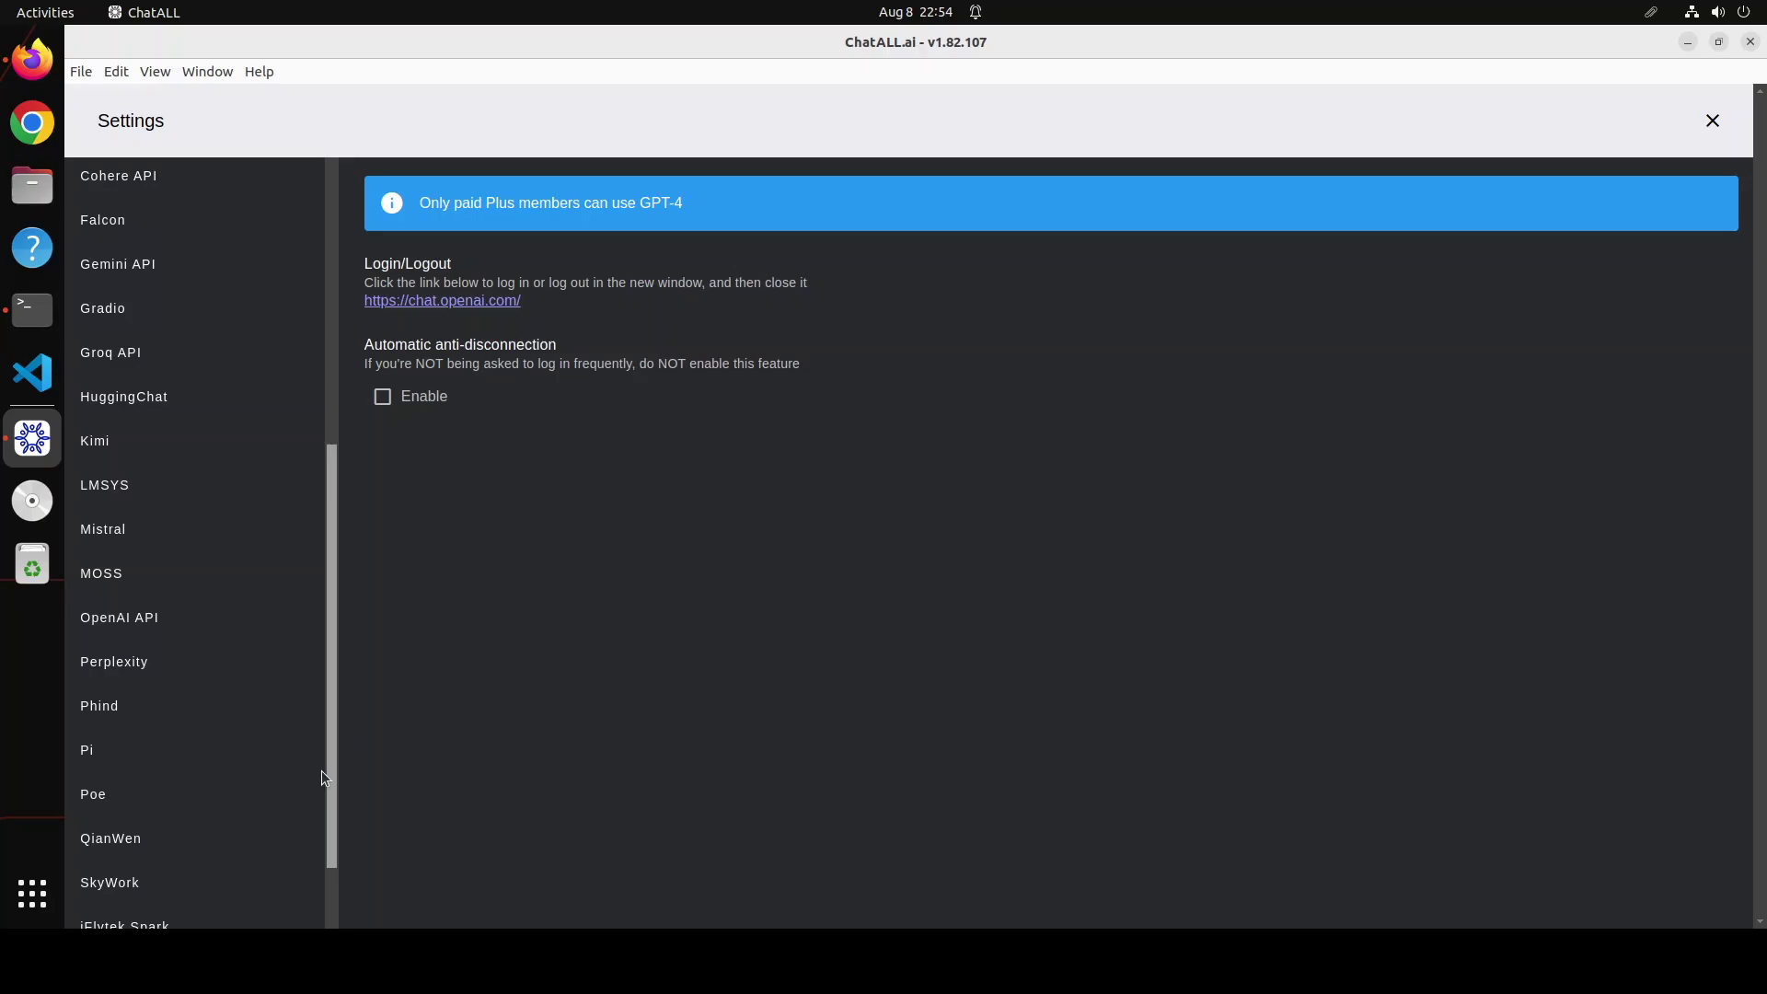
pyautogui.scroll(-1, 337, 835)
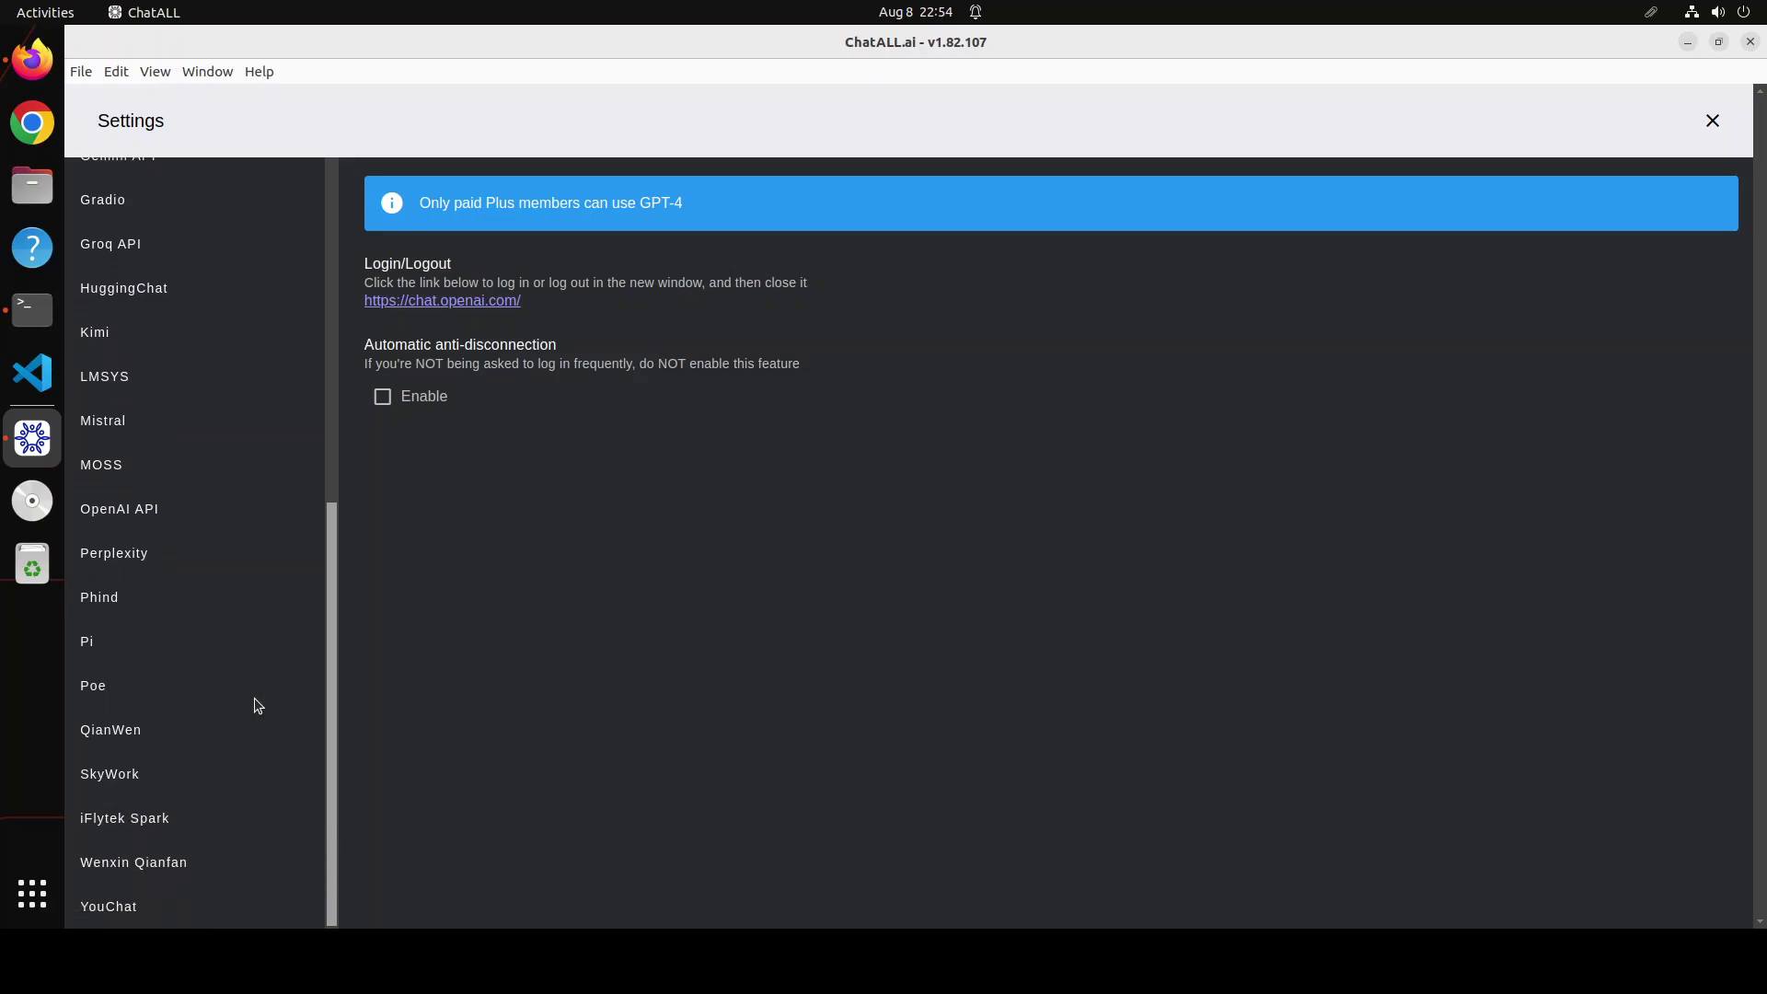
pyautogui.click(139, 516)
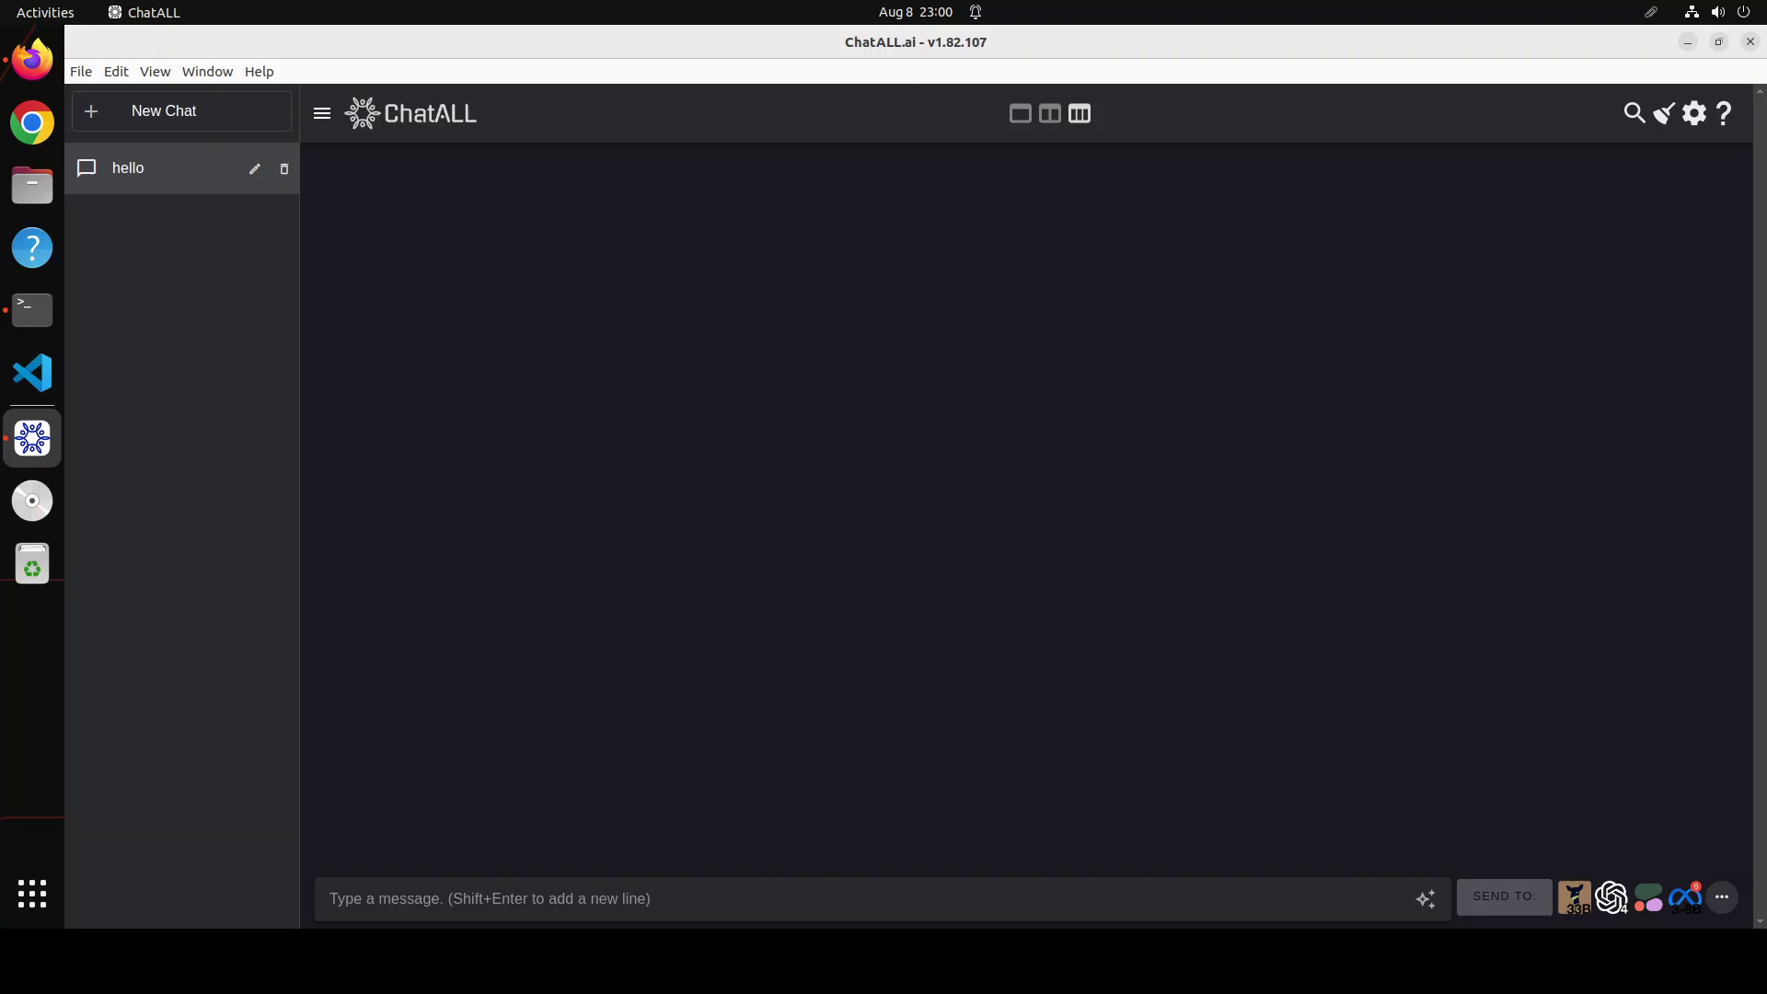
# - Uncheck vicuna-33b@LMSYS, leaving gpt-4@OpenAI API, Command Light@Cohere API and Llama 3 8b@Groq API selected
pyautogui.click(1722, 898)
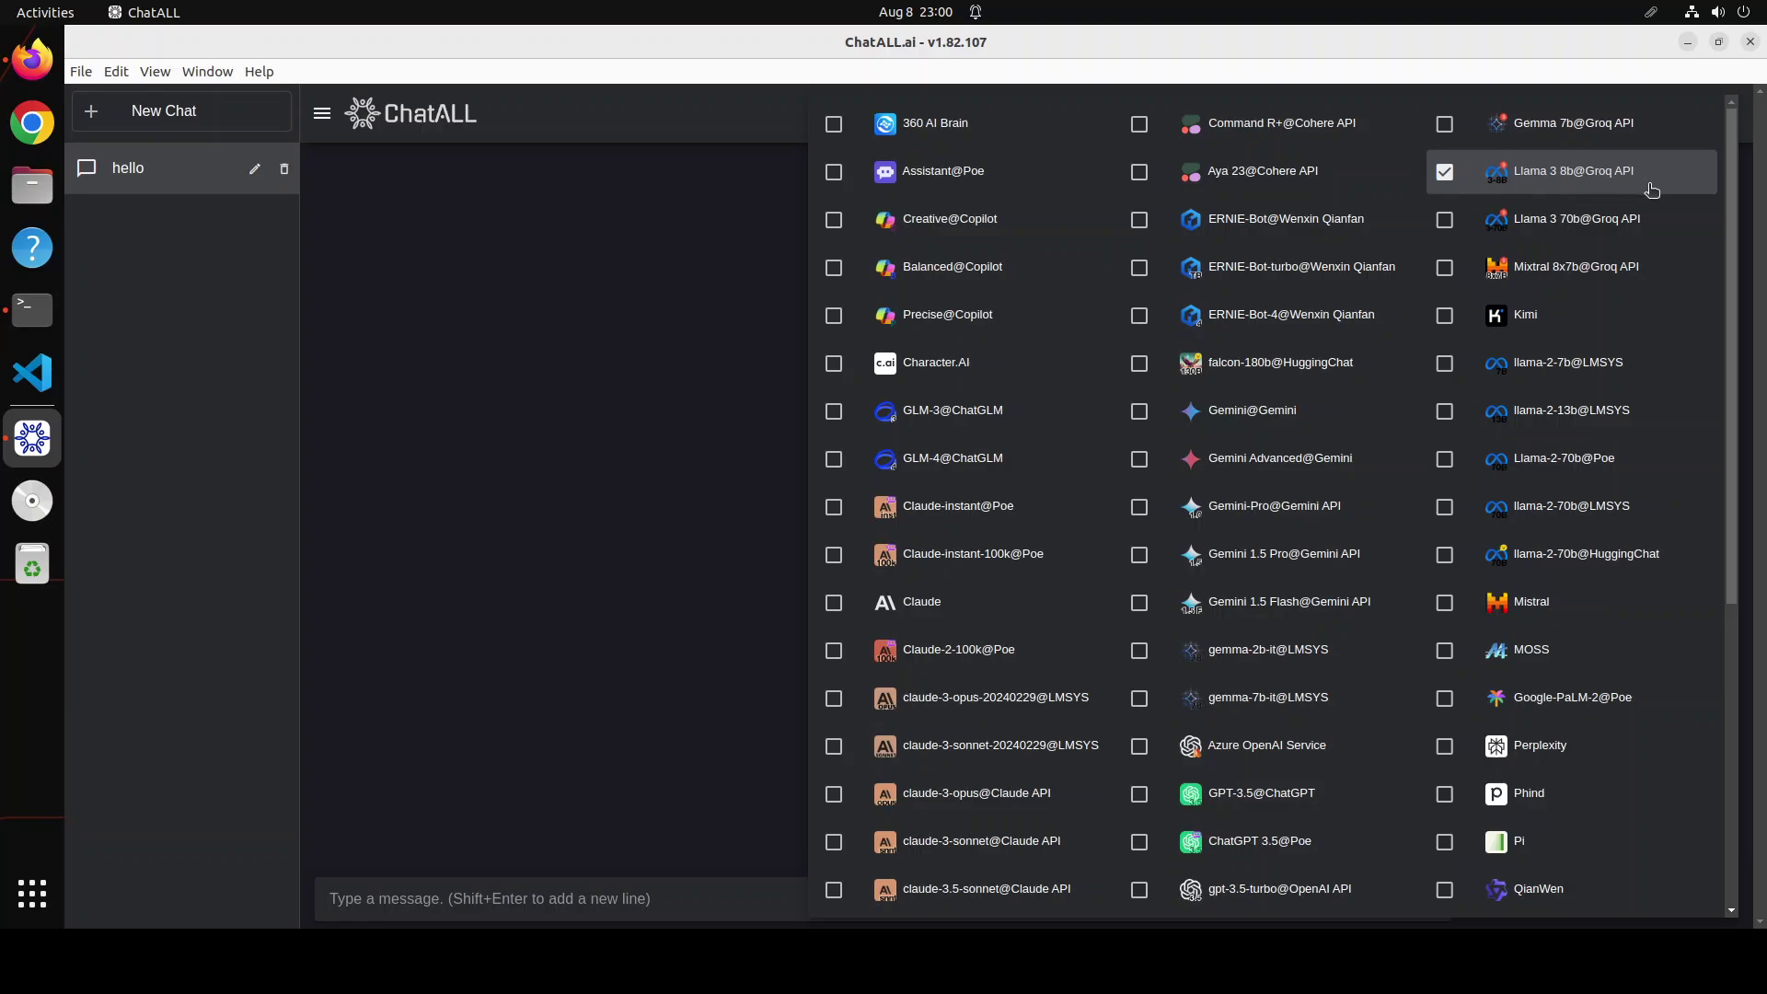
pyautogui.scroll(-5, 1513, 539)
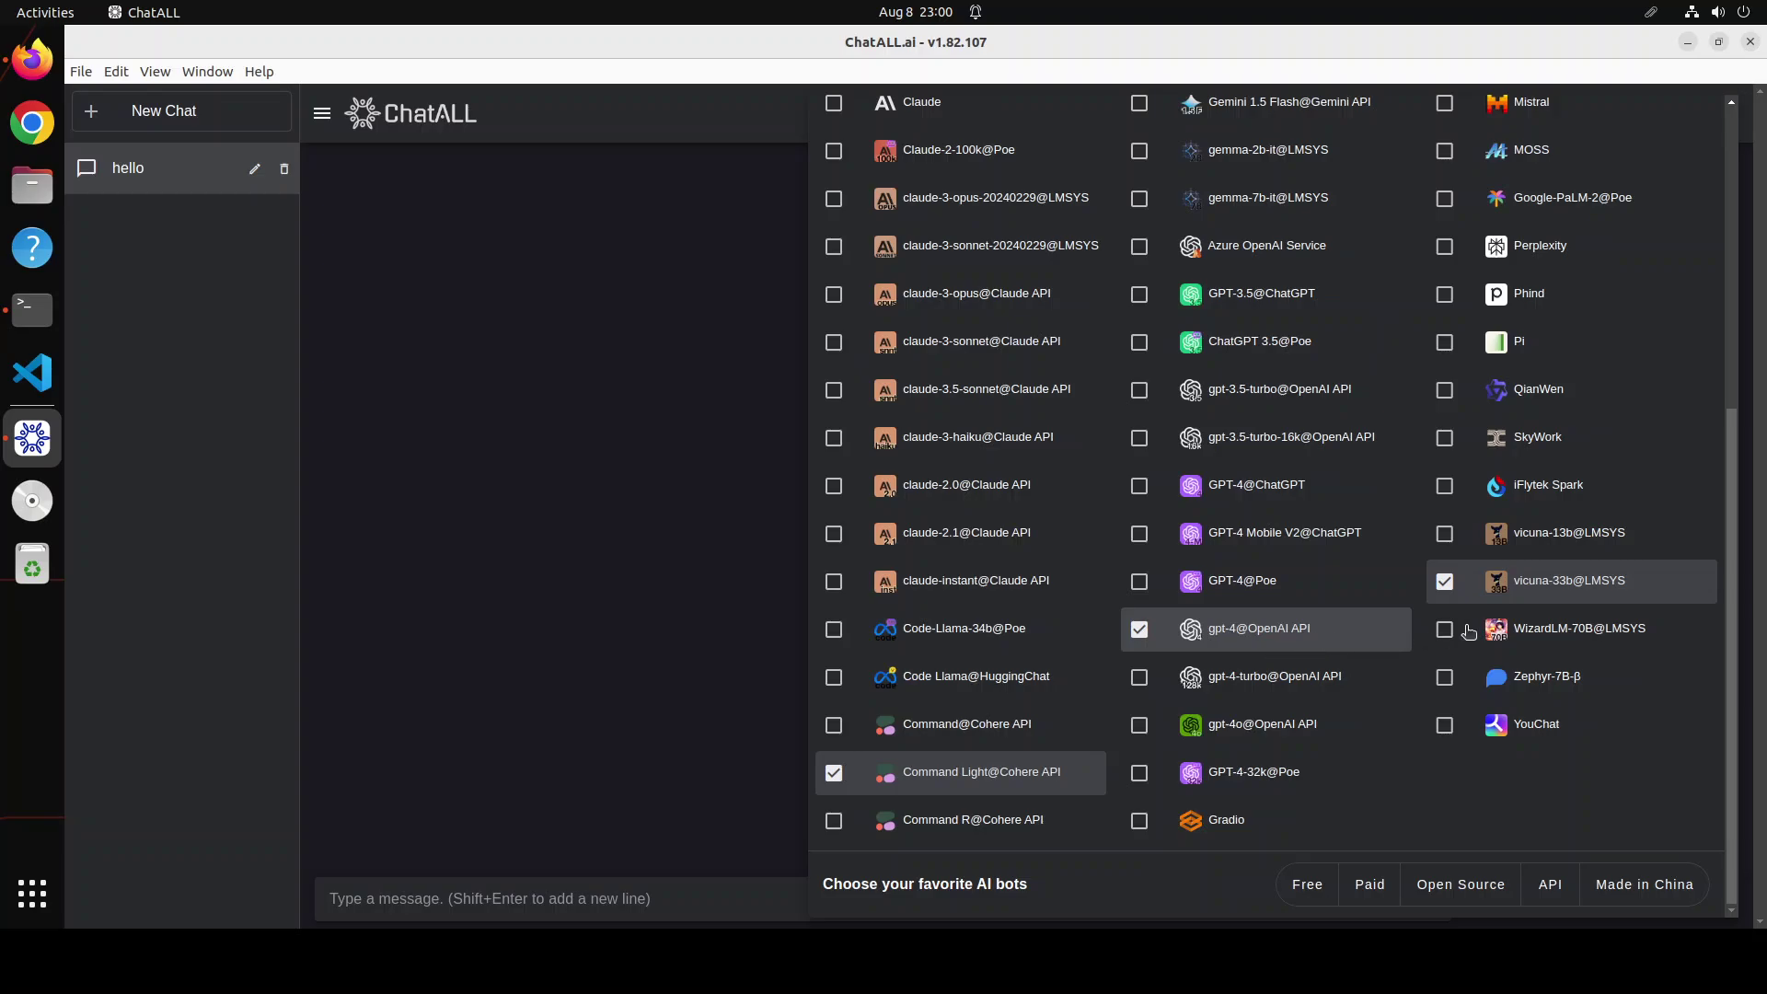
pyautogui.scroll(2, 1440, 607)
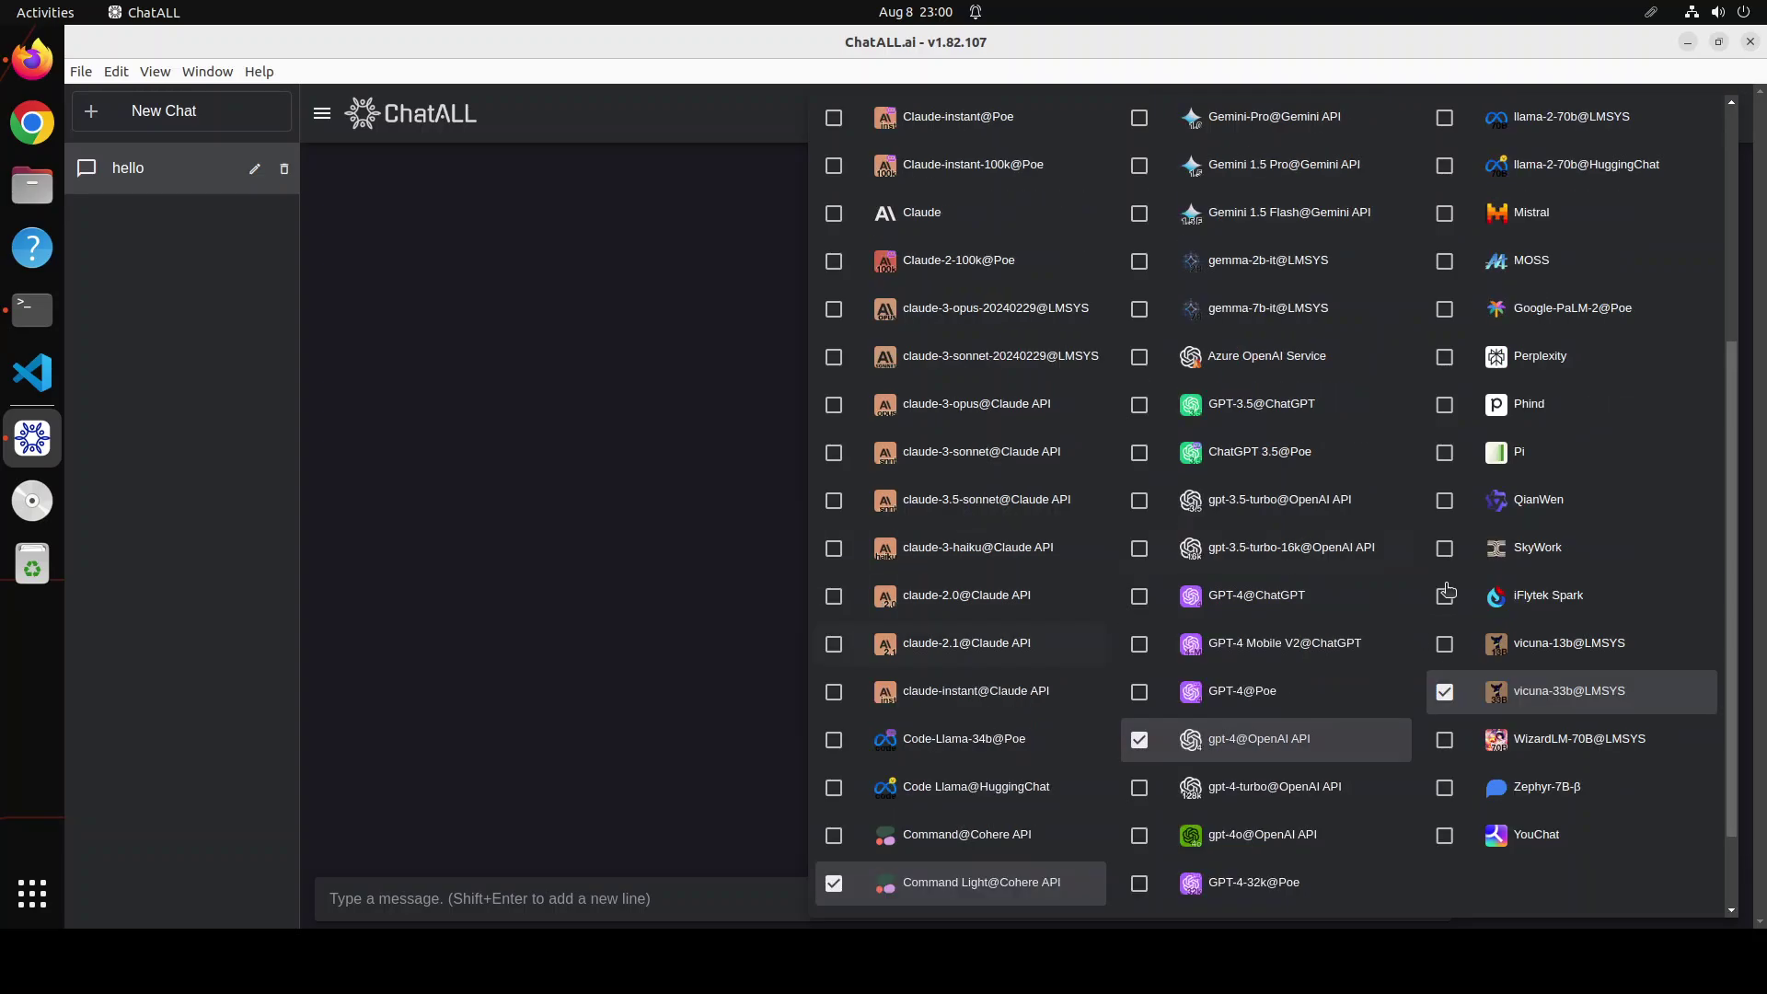
pyautogui.click(1458, 705)
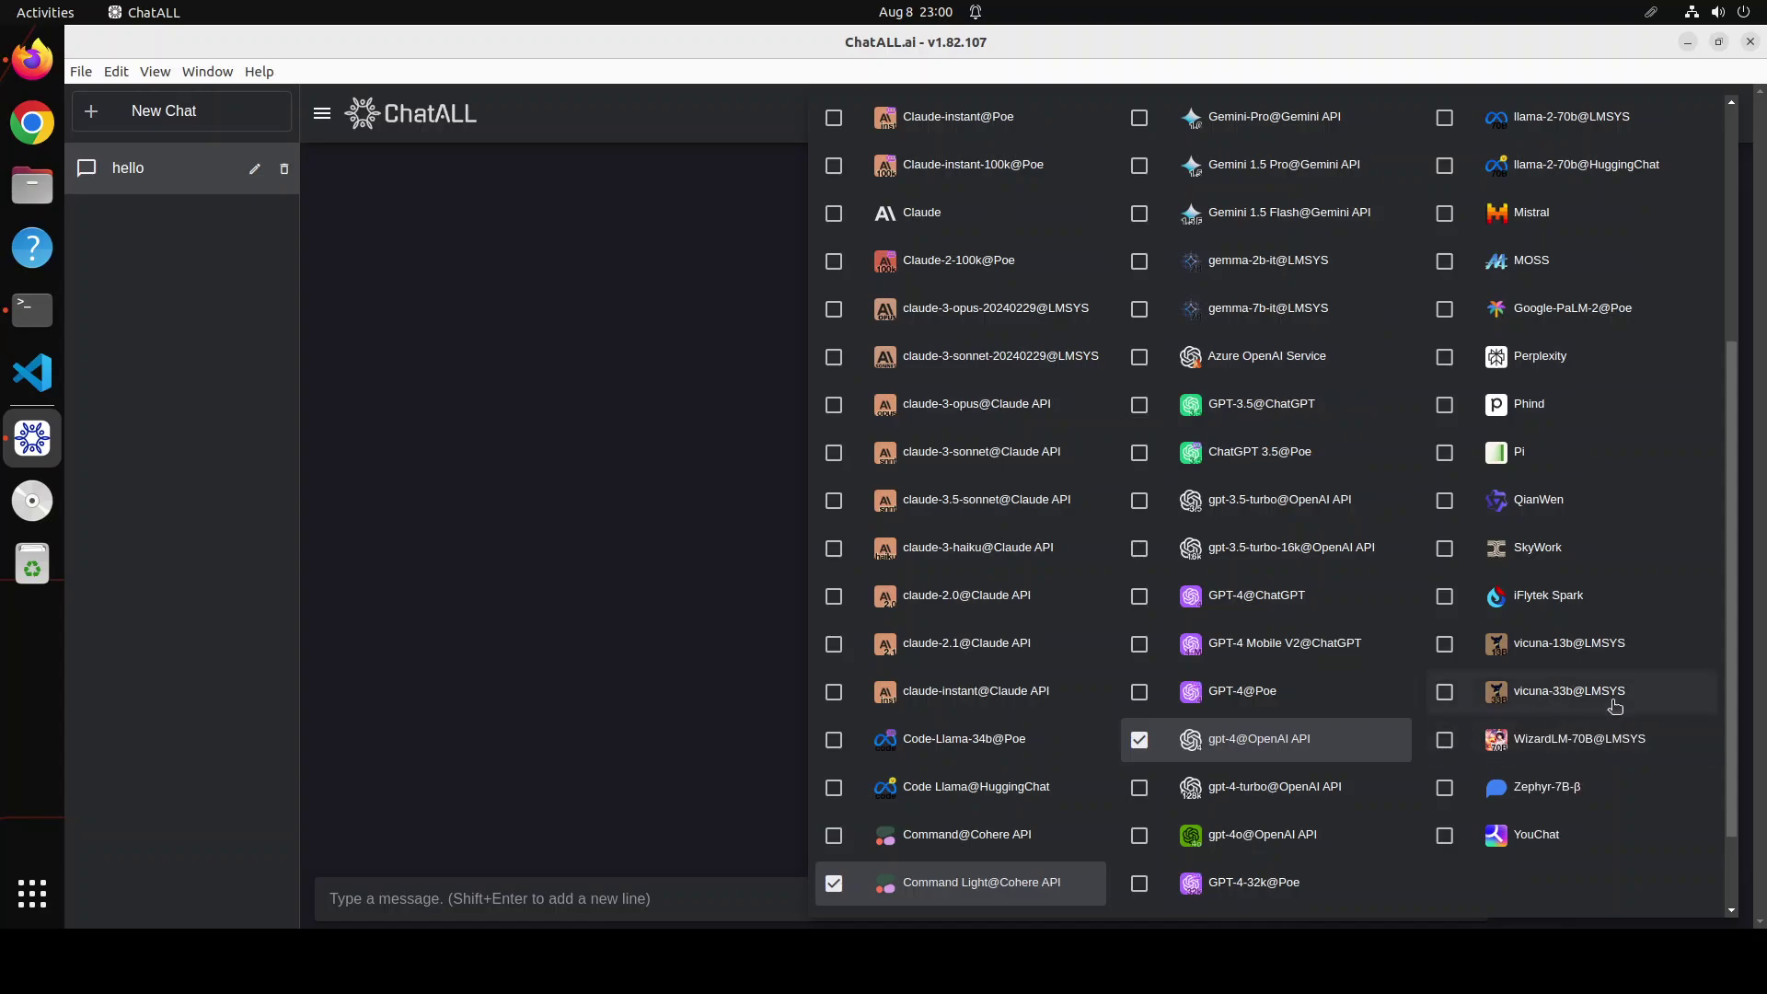
pyautogui.scroll(6, 1450, 615)
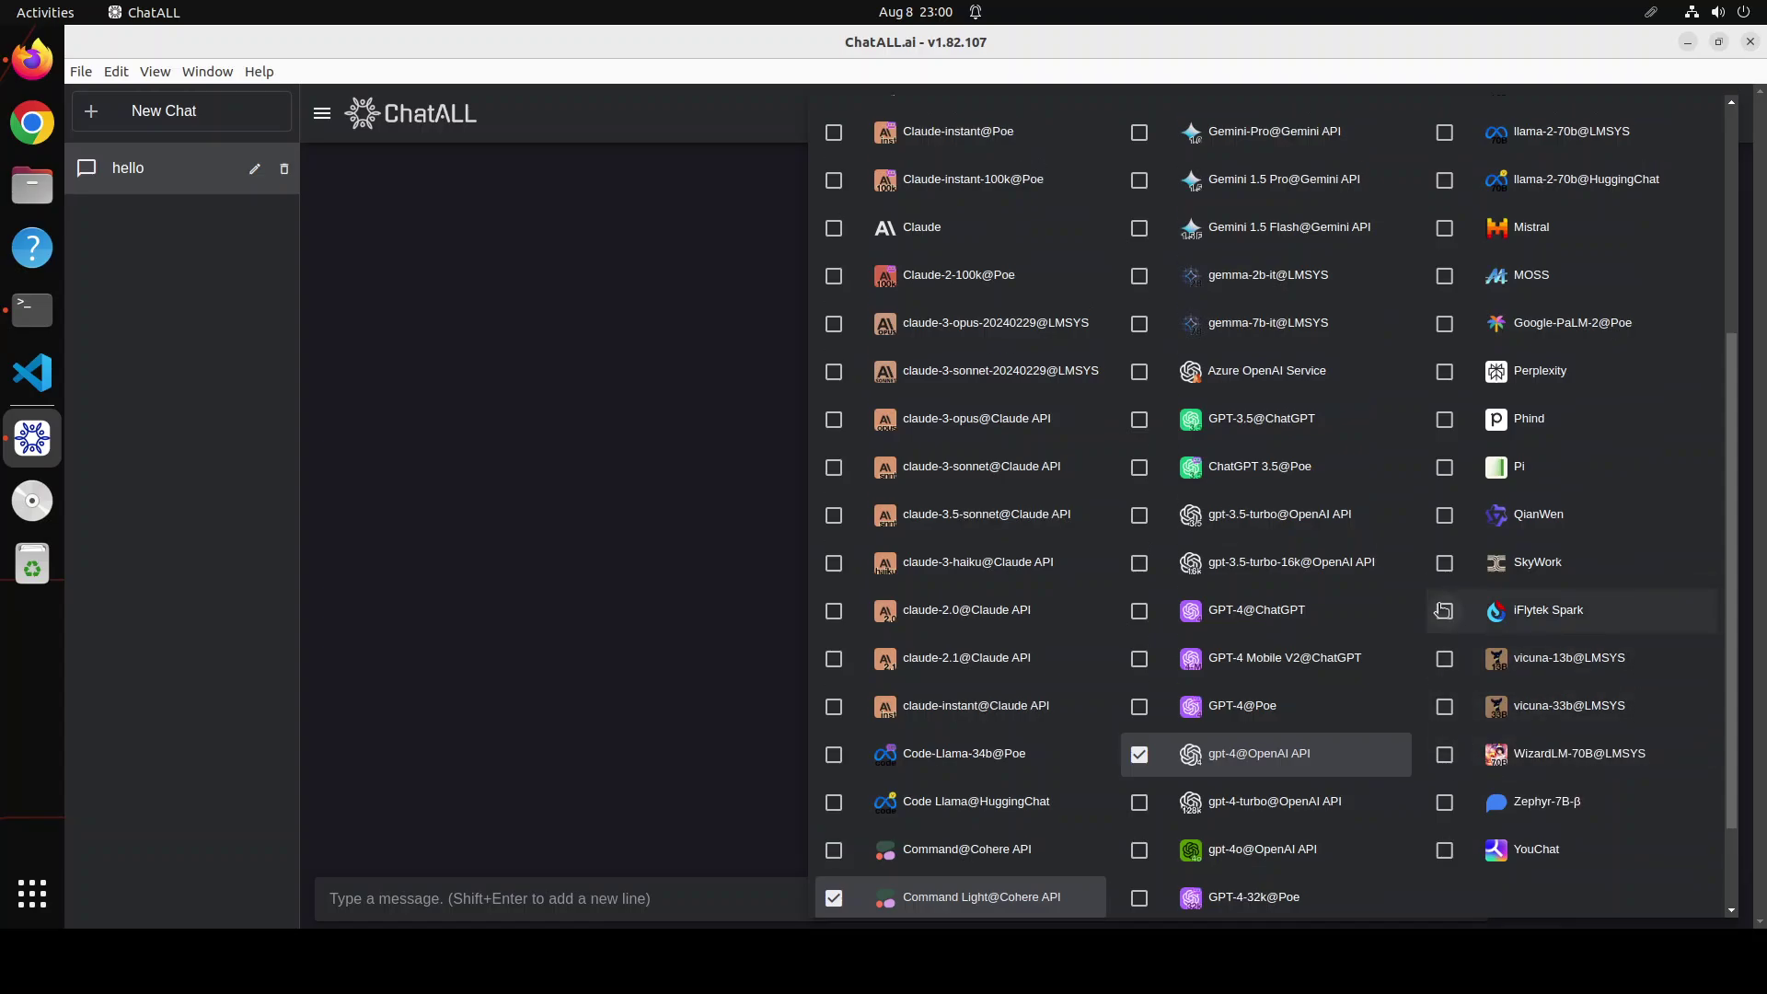
pyautogui.scroll(1, 1441, 611)
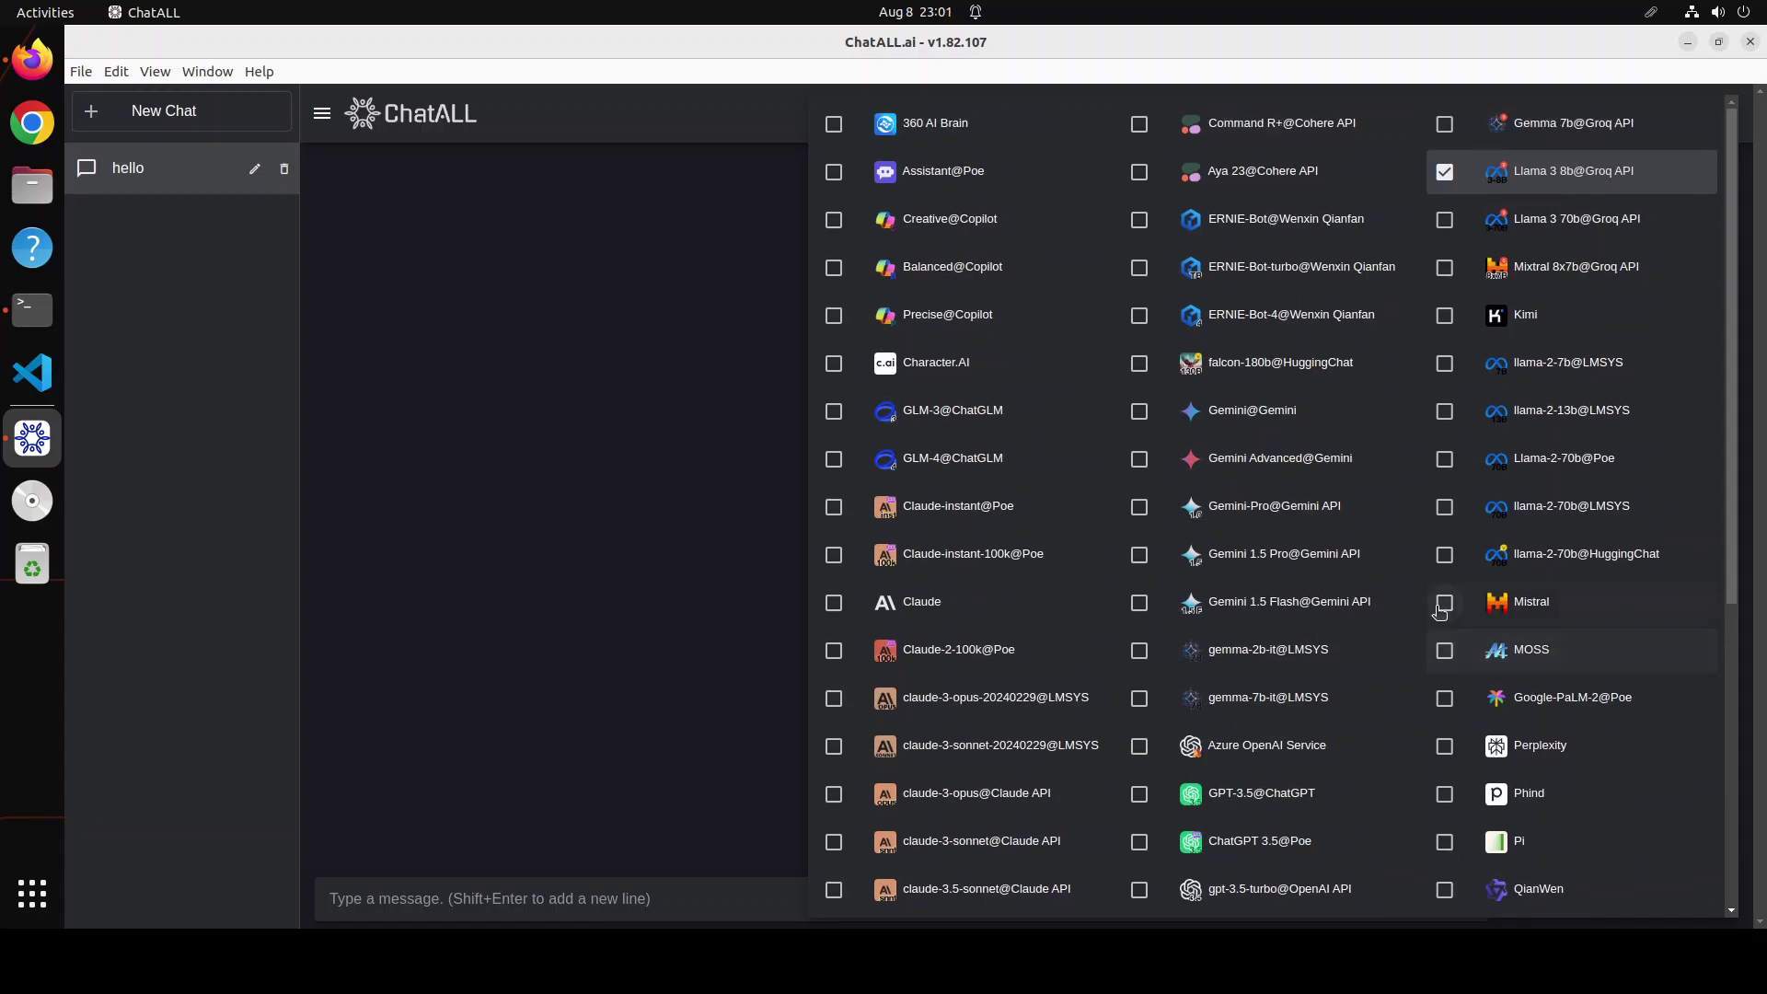
pyautogui.scroll(-9, 1441, 612)
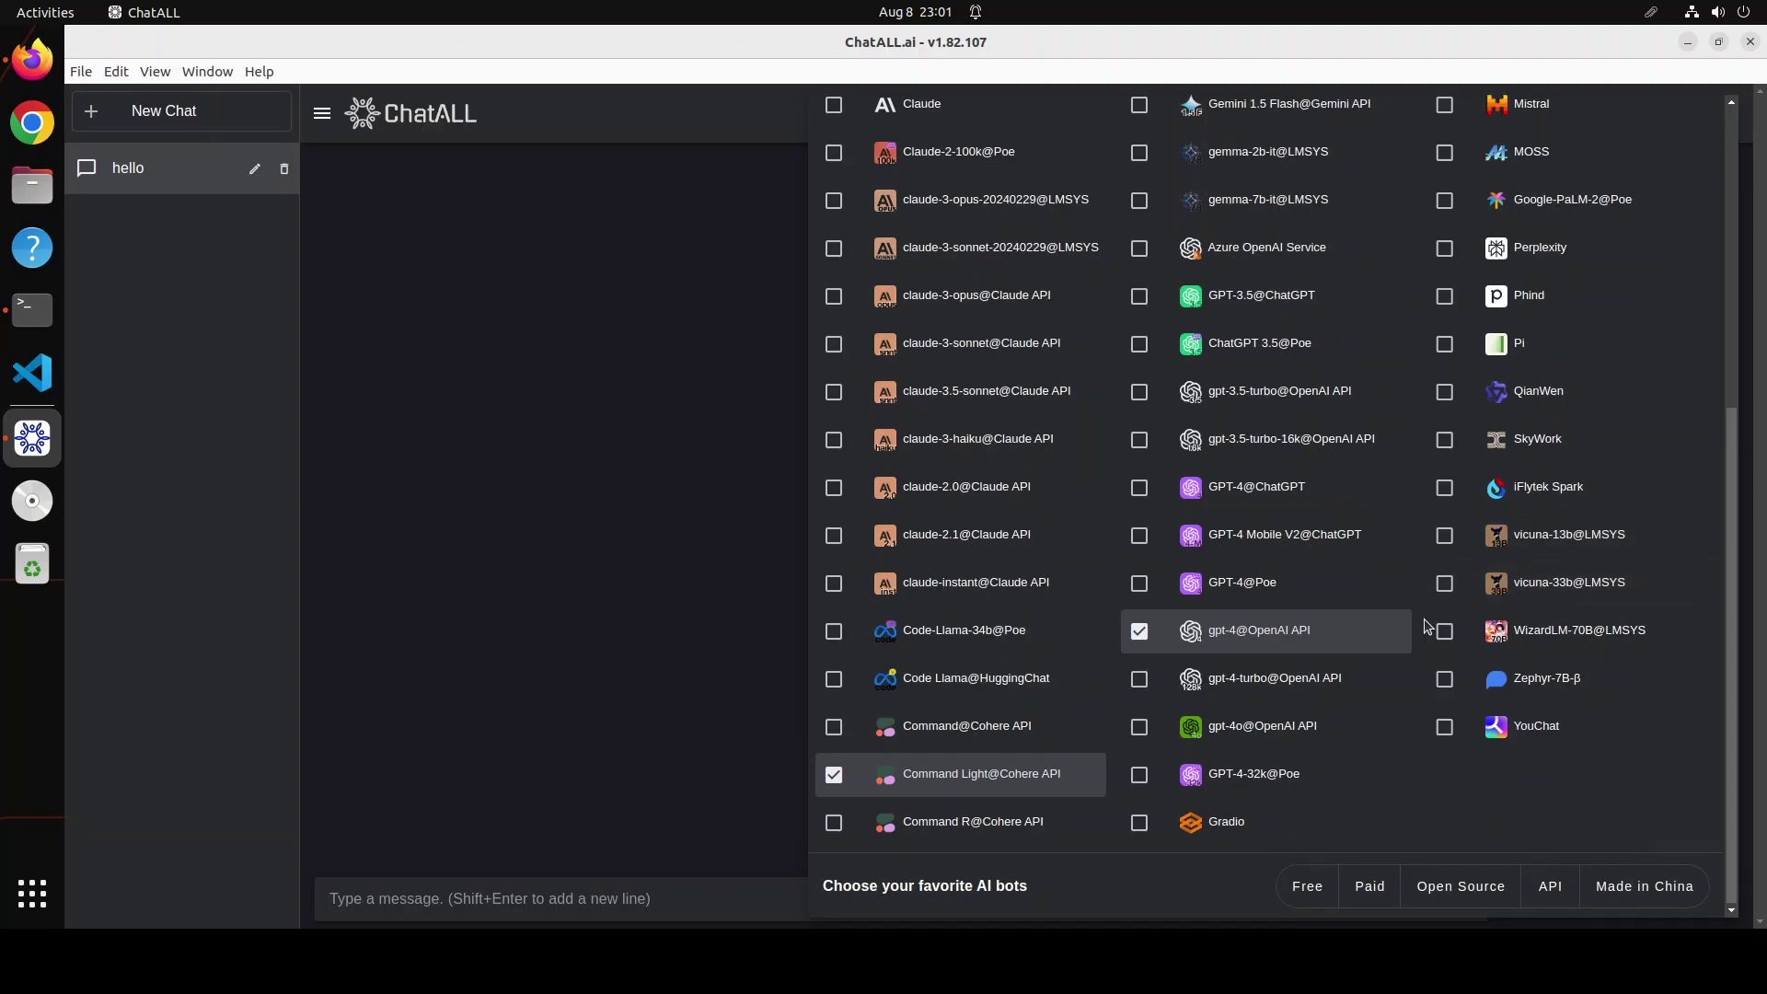
pyautogui.scroll(6, 1436, 617)
pyautogui.scroll(2, 1428, 621)
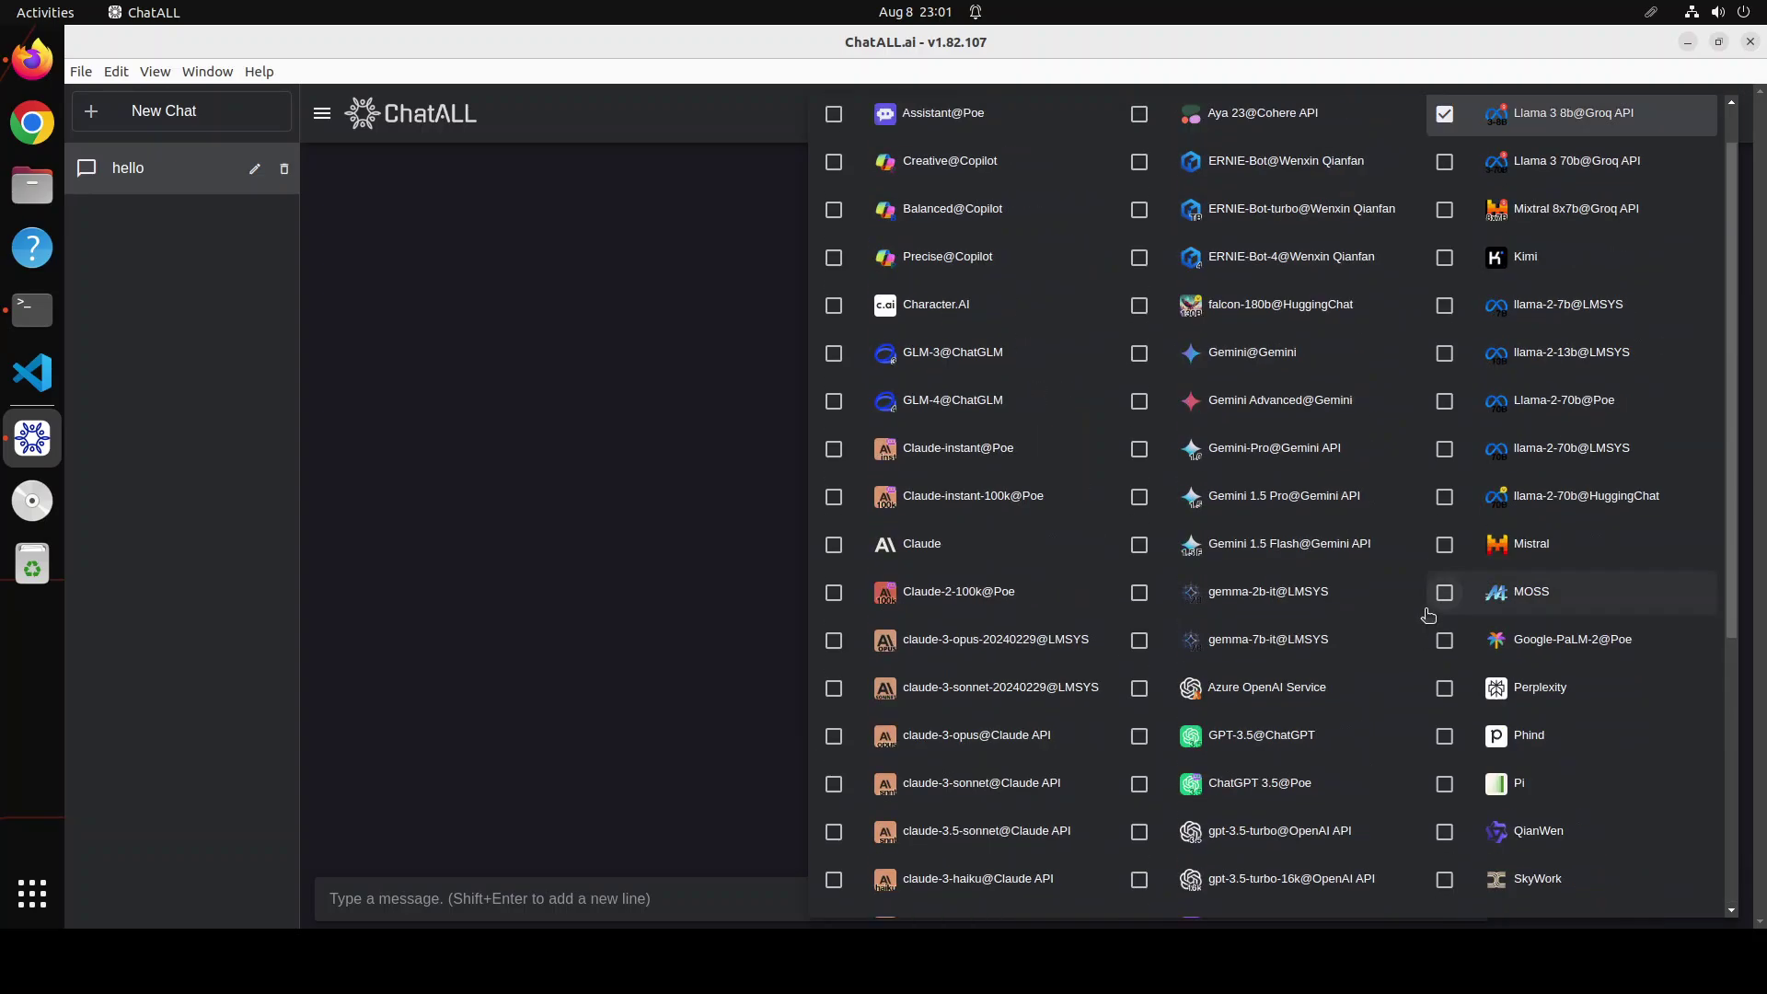
pyautogui.scroll(1, 1423, 632)
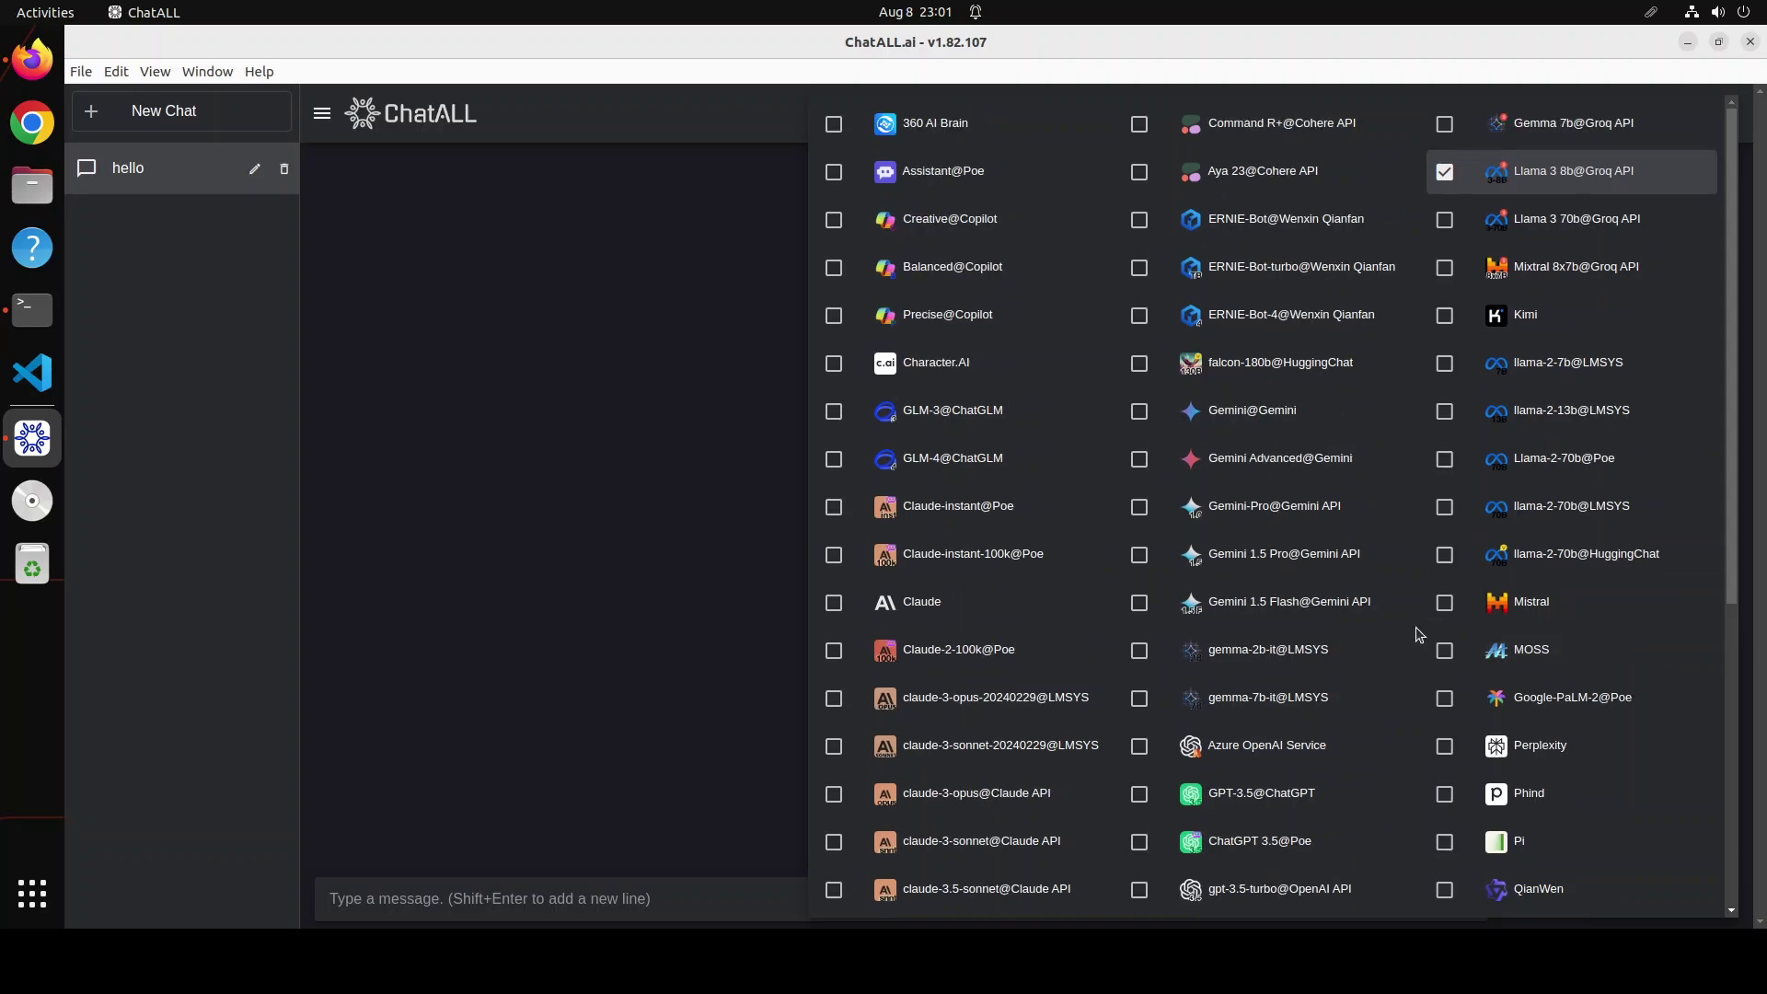
pyautogui.scroll(-9, 1419, 623)
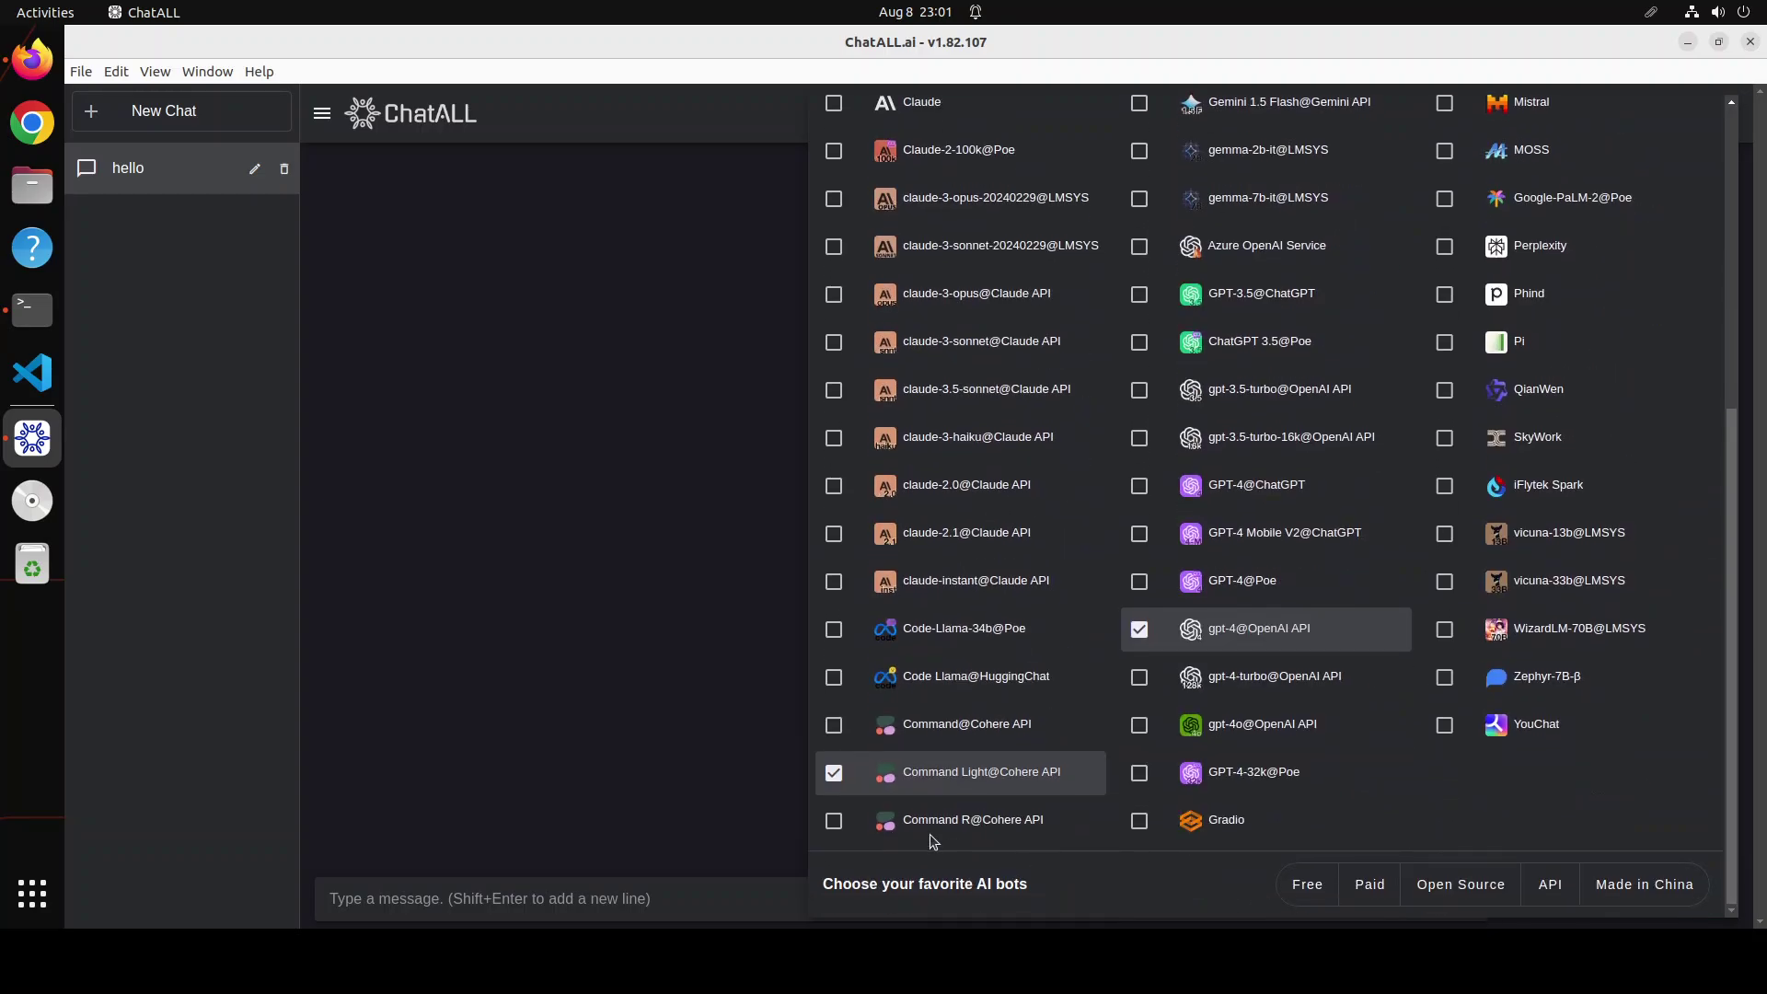
# - Close the bot list and send 'what is happiness' to the selected bots
pyautogui.click(620, 569)
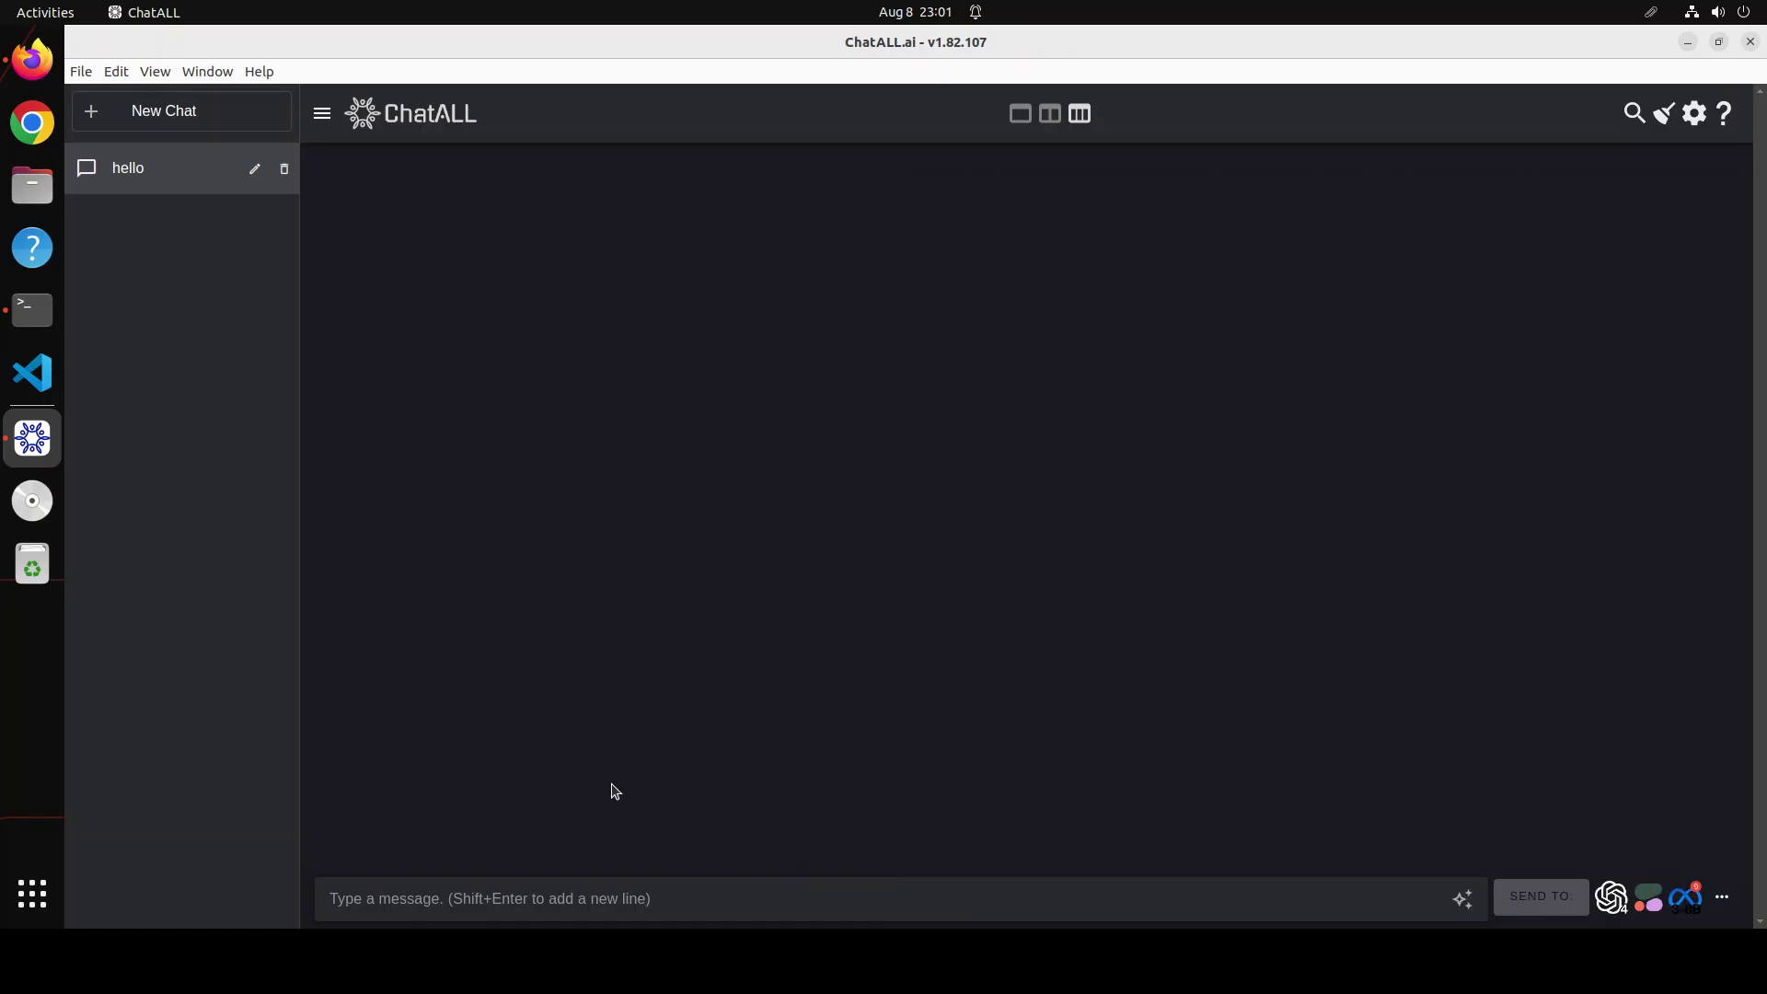
pyautogui.click(527, 897)
pyautogui.write('what is happ')
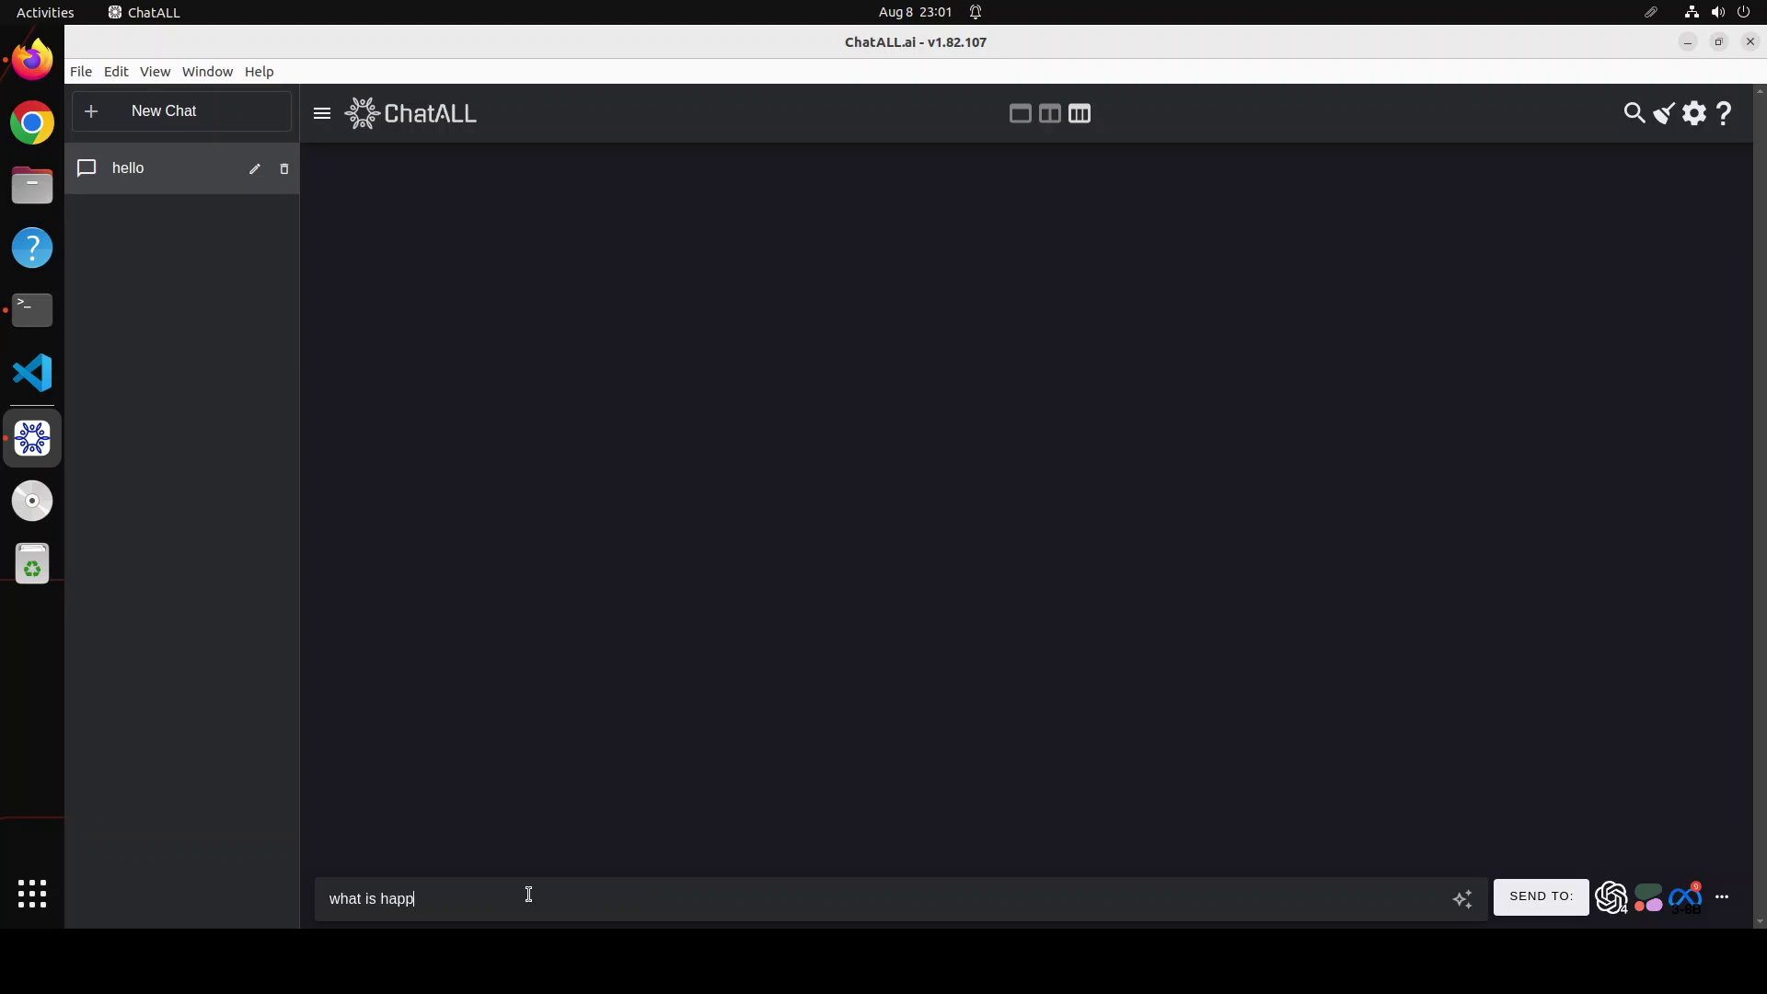
pyautogui.write('iness')
pyautogui.press('Return')
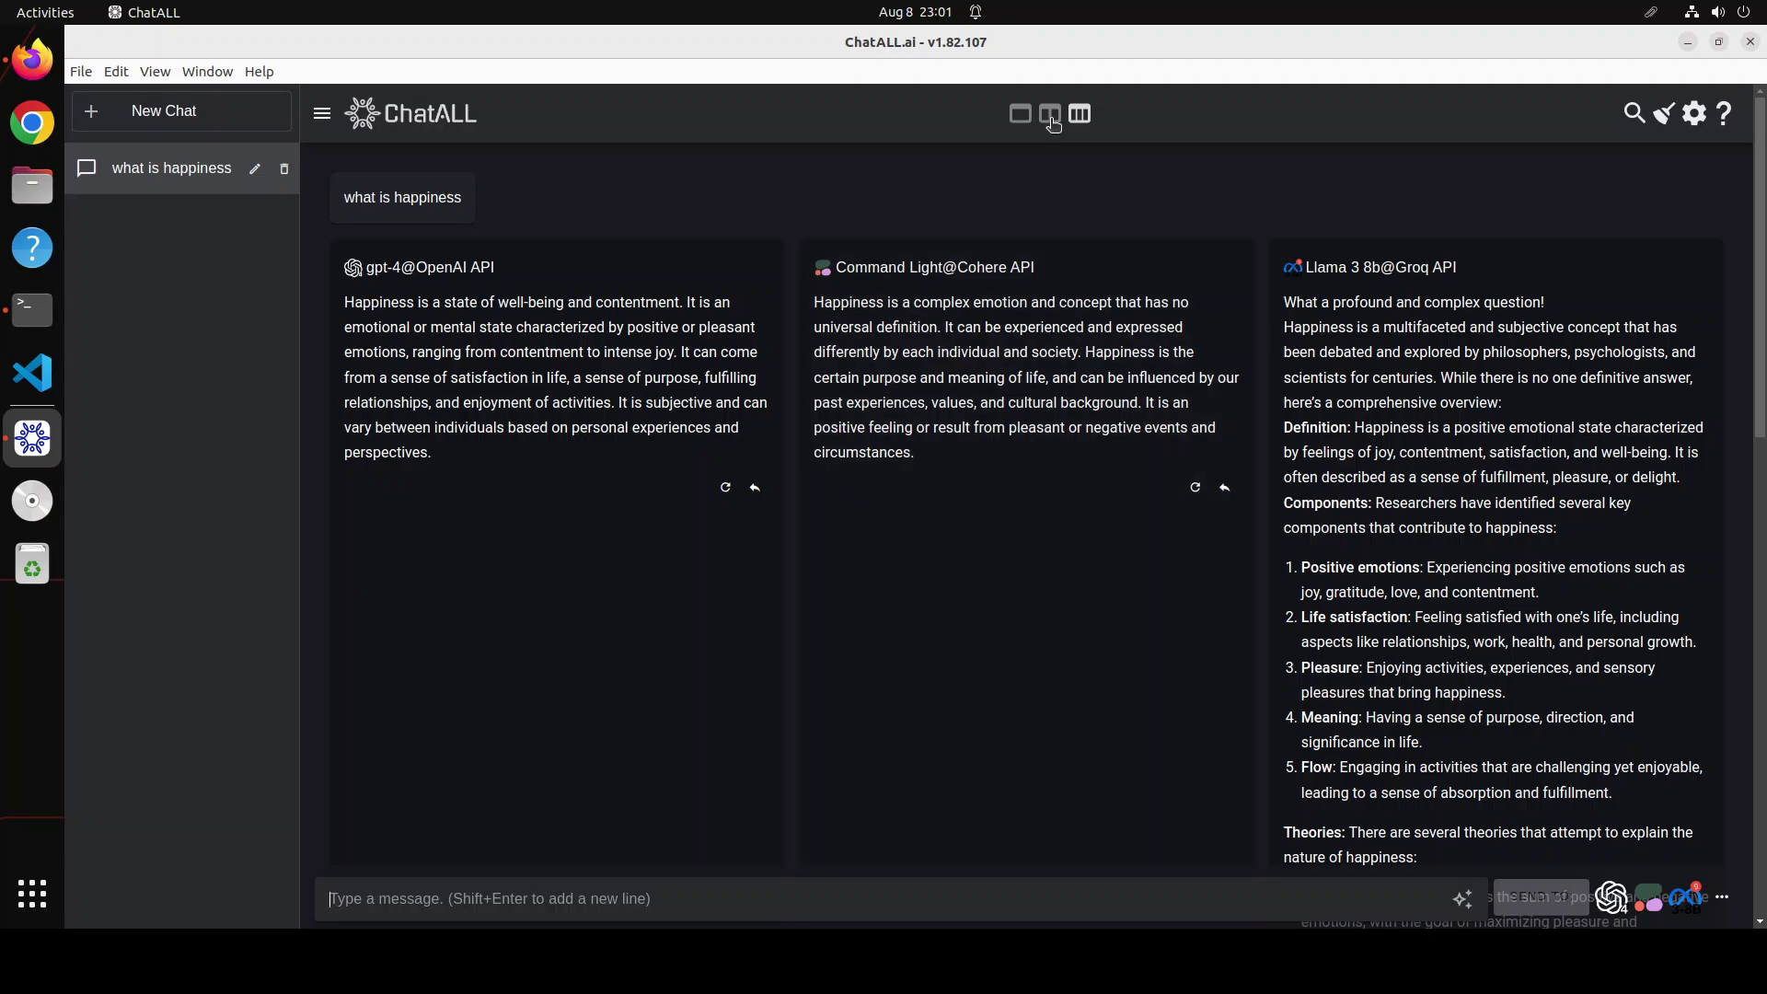
# - Try the two- and one-column layouts, ending with the answers in three columns
pyautogui.click(1053, 122)
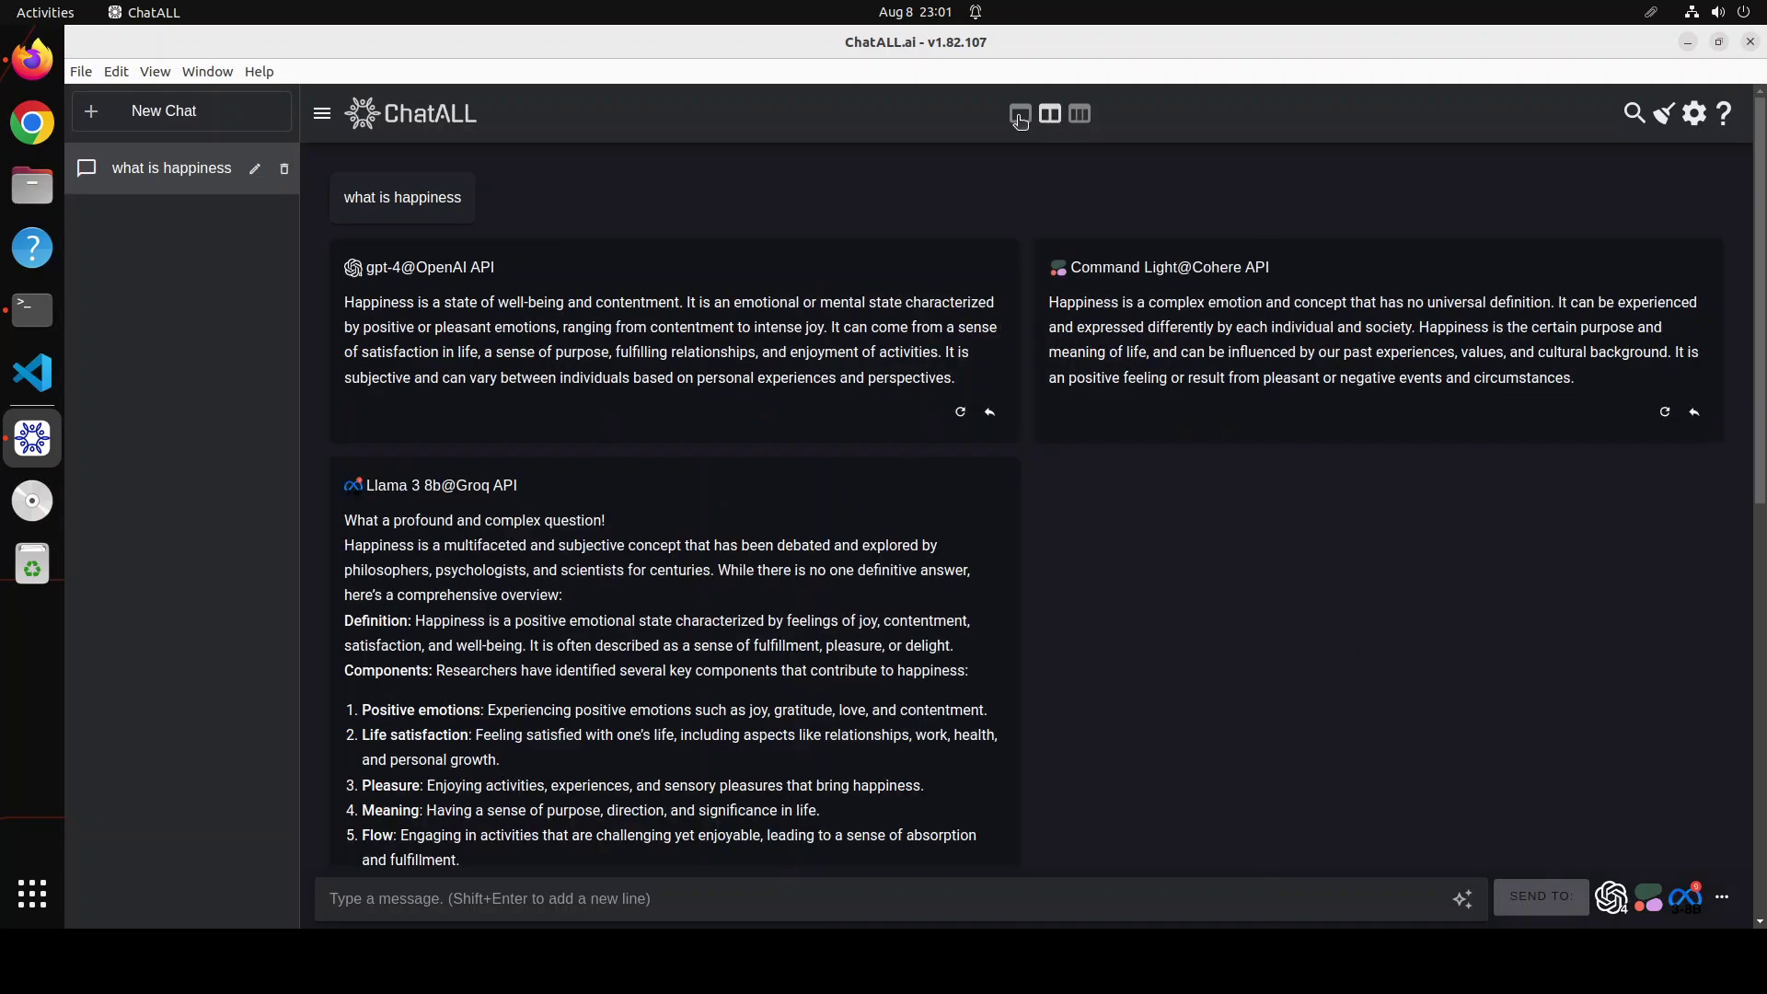
pyautogui.click(1019, 116)
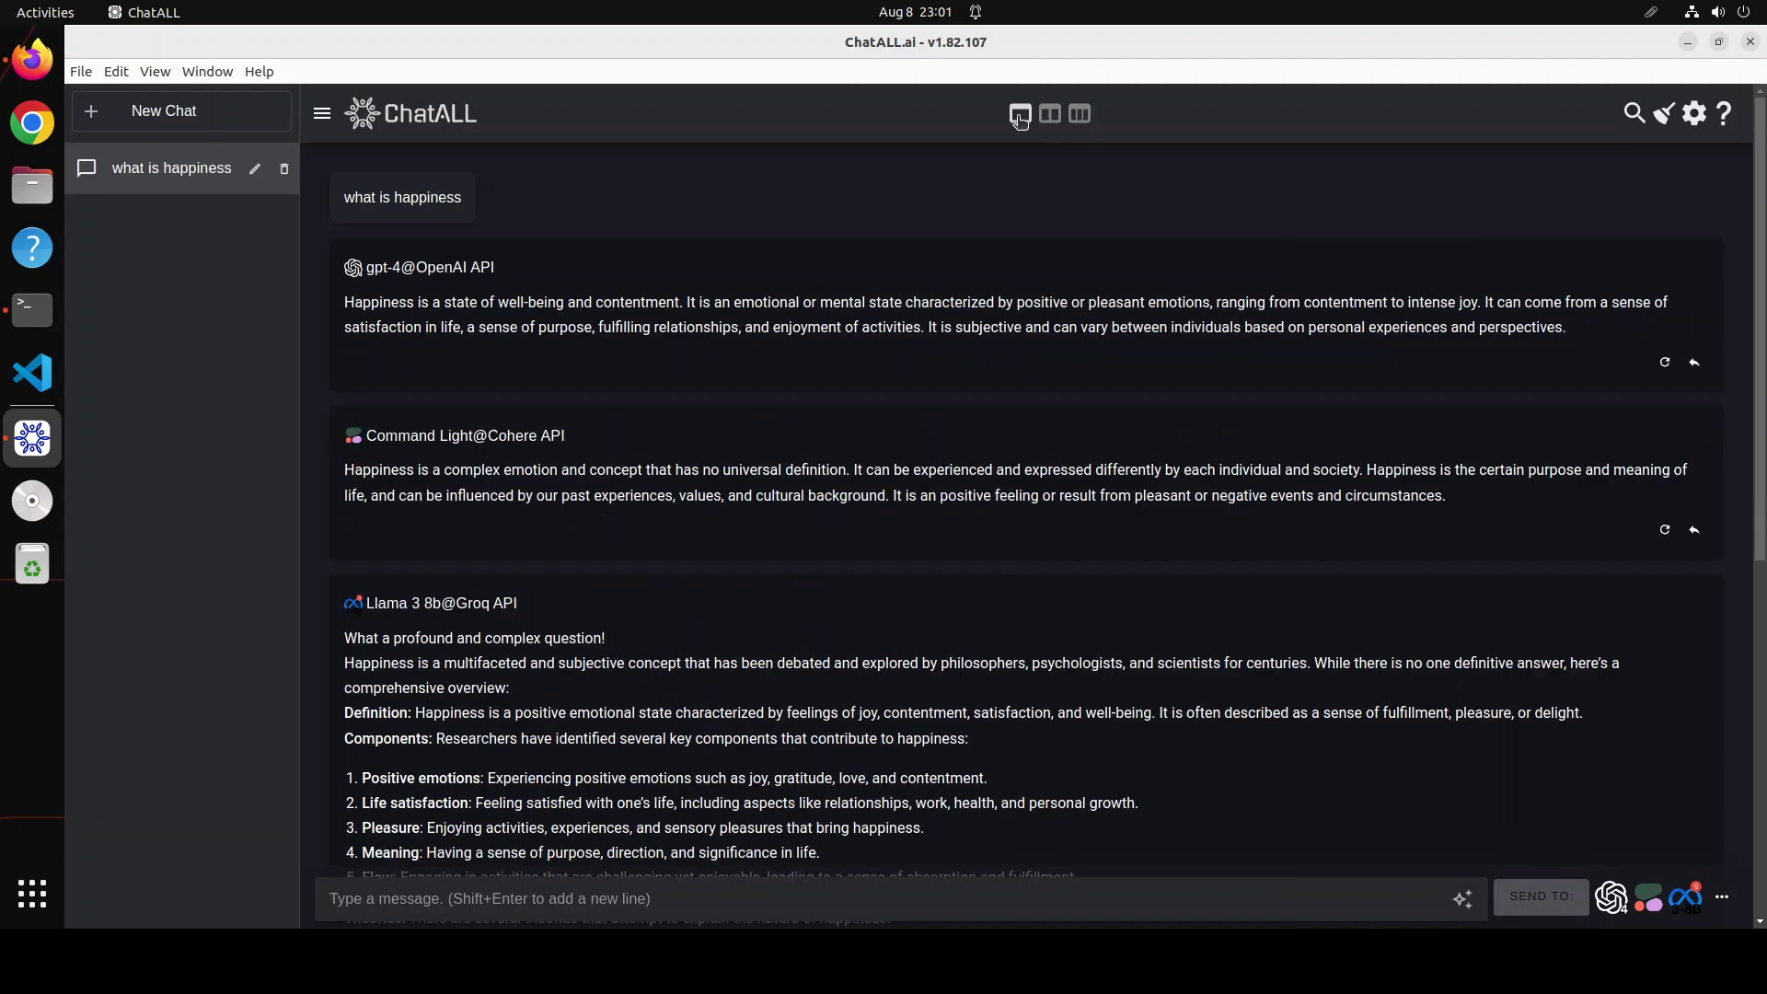
pyautogui.click(1083, 116)
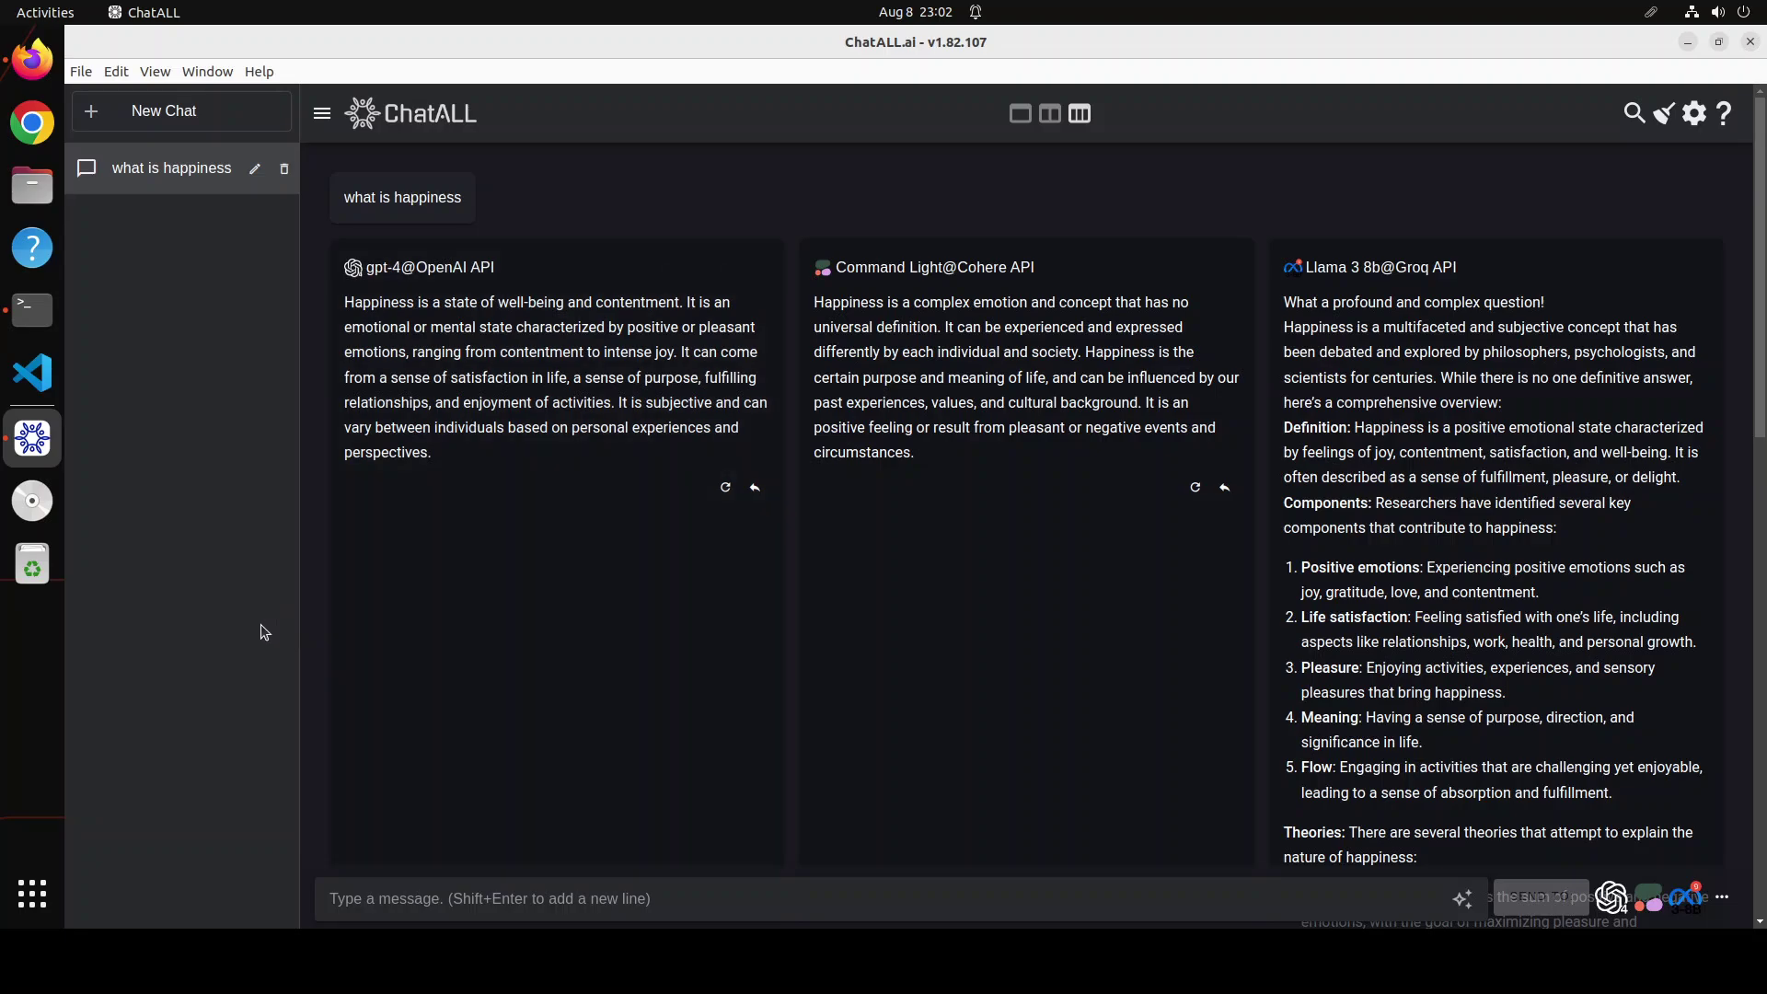
# - Go from the Firefox releases page to the sunner/ChatALL Code page and scroll to its README
pyautogui.click(37, 66)
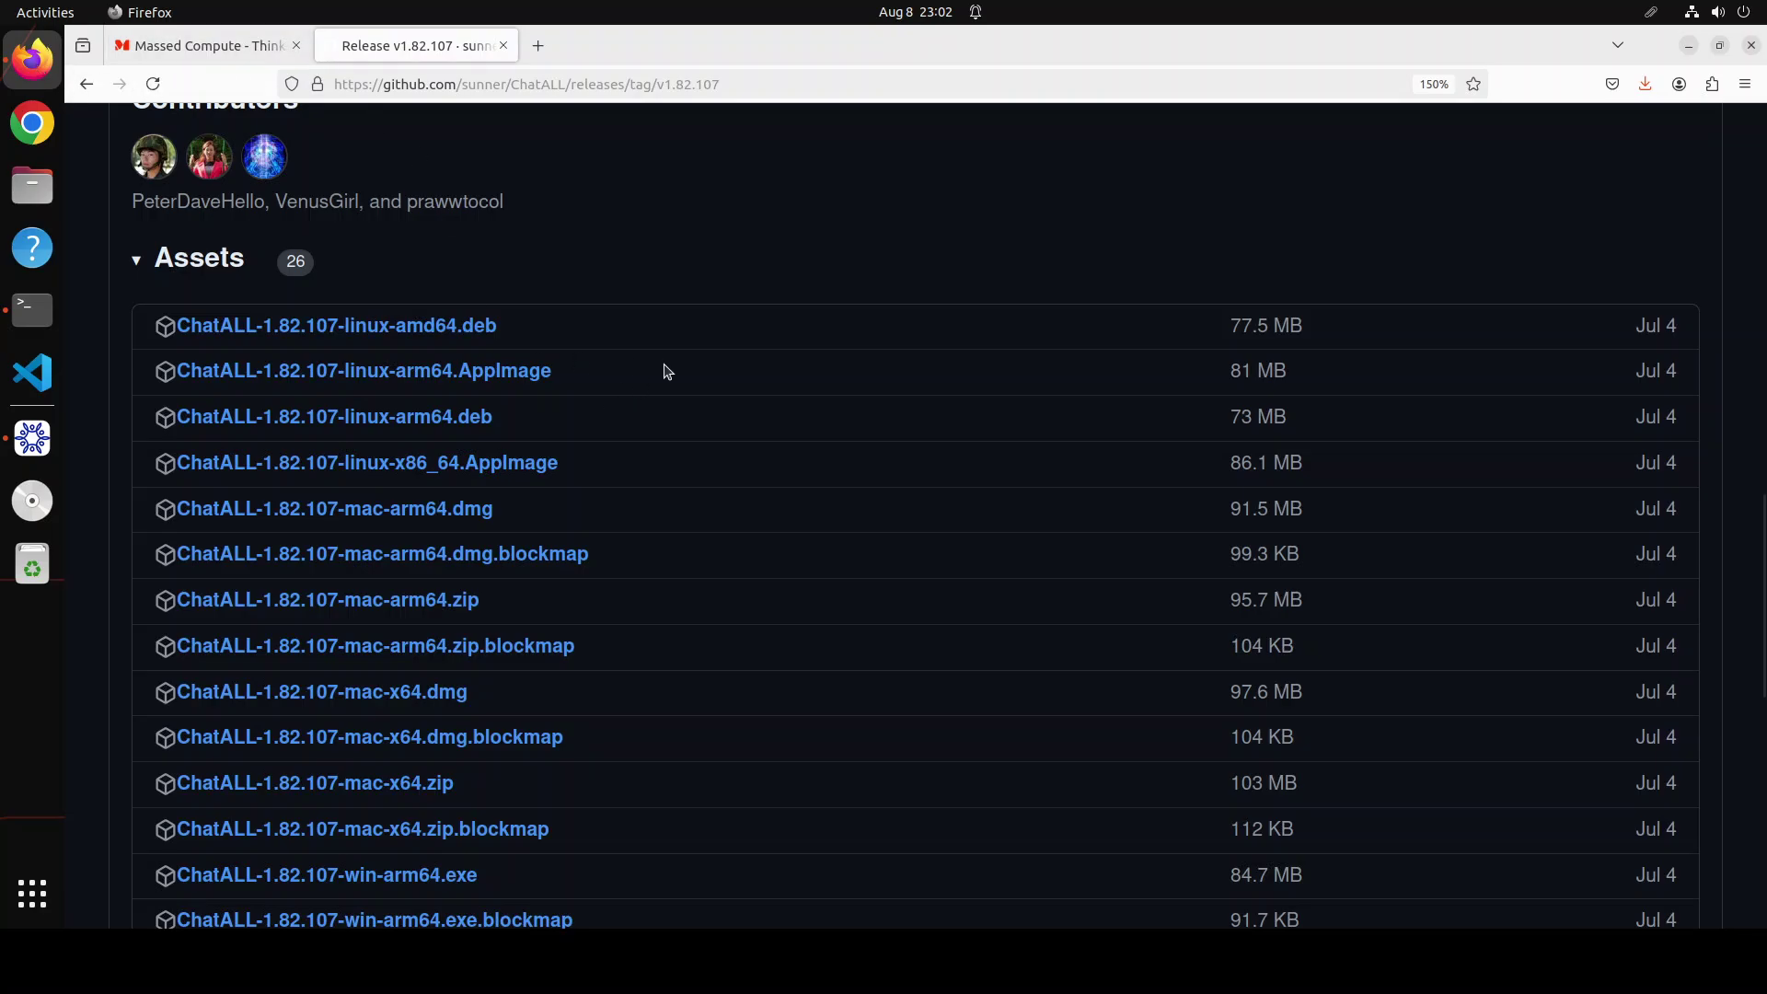
pyautogui.scroll(7, 666, 359)
pyautogui.scroll(3, 671, 348)
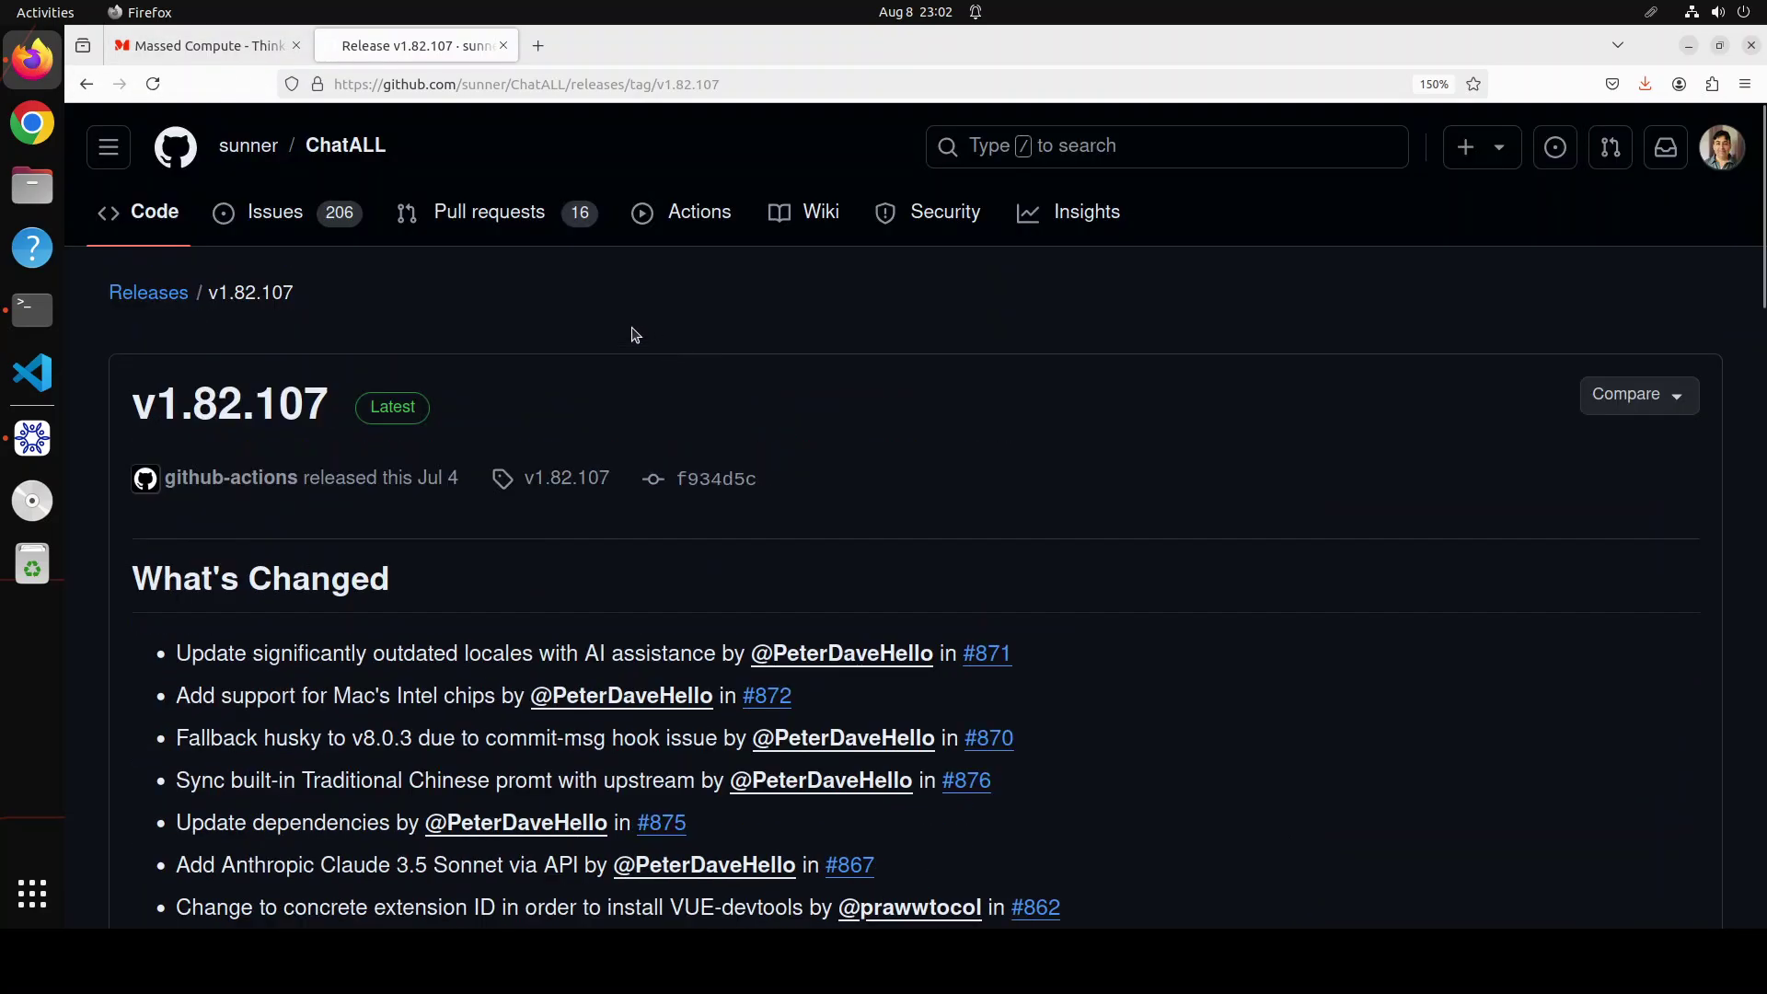
pyautogui.click(158, 217)
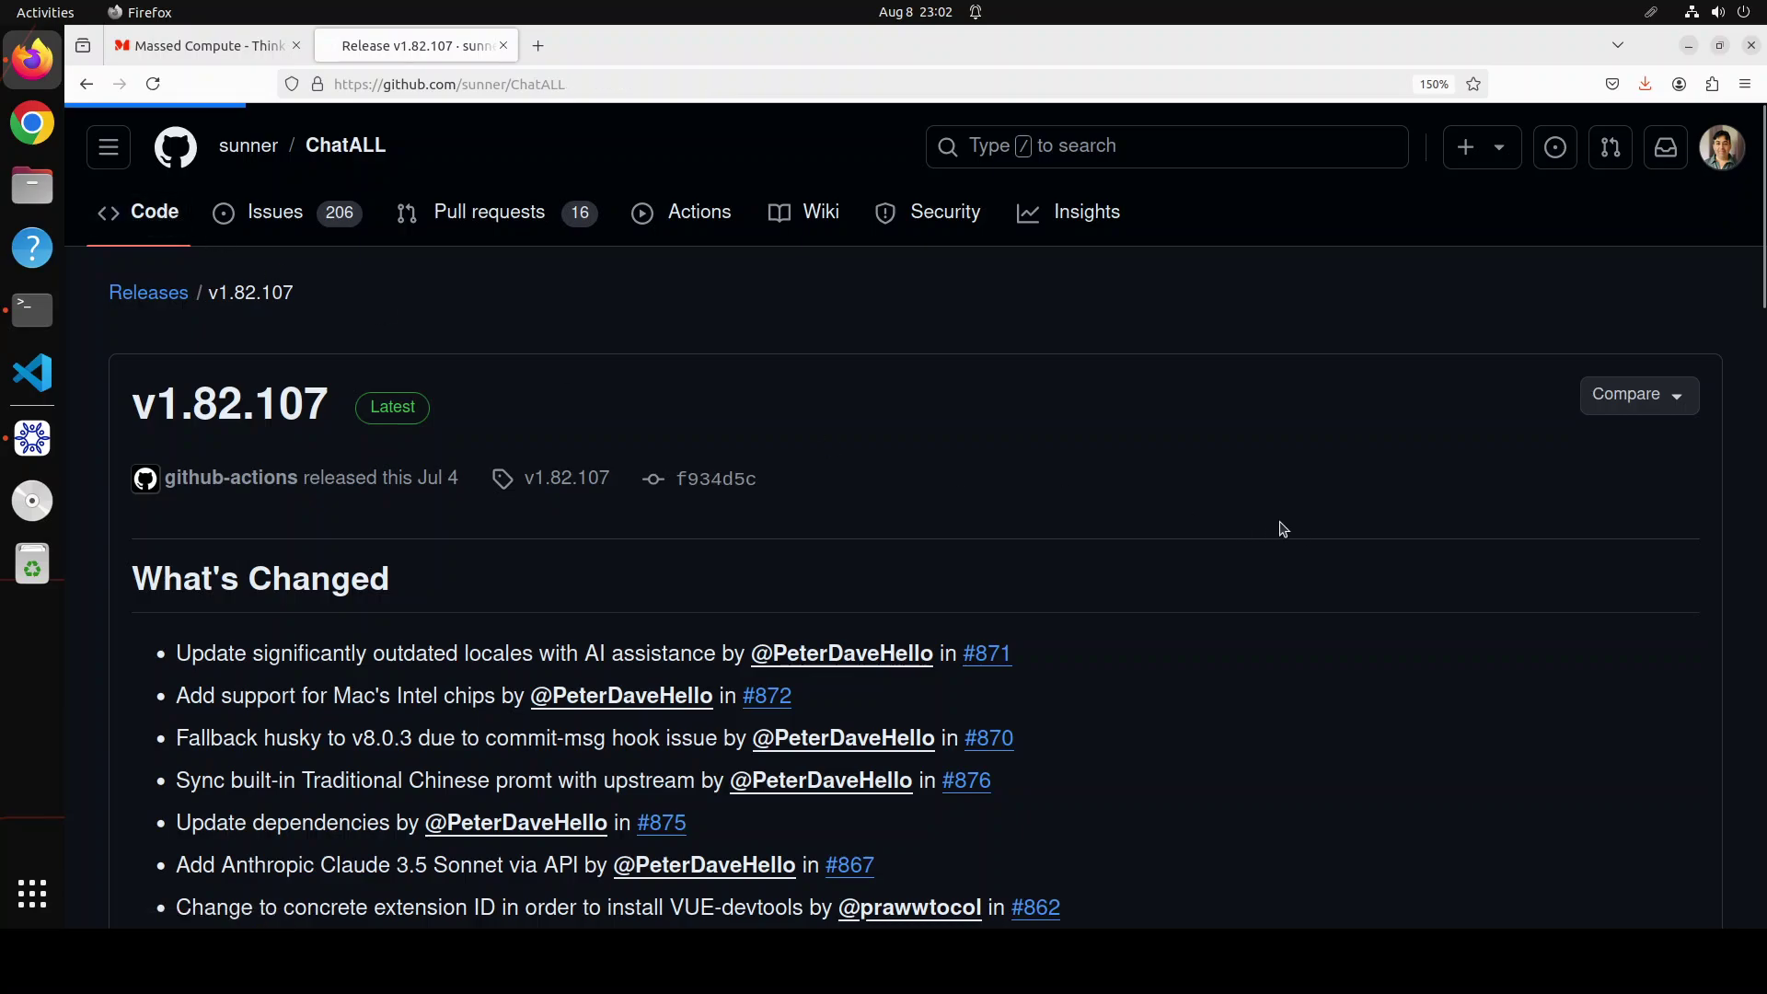
pyautogui.scroll(-15, 1251, 641)
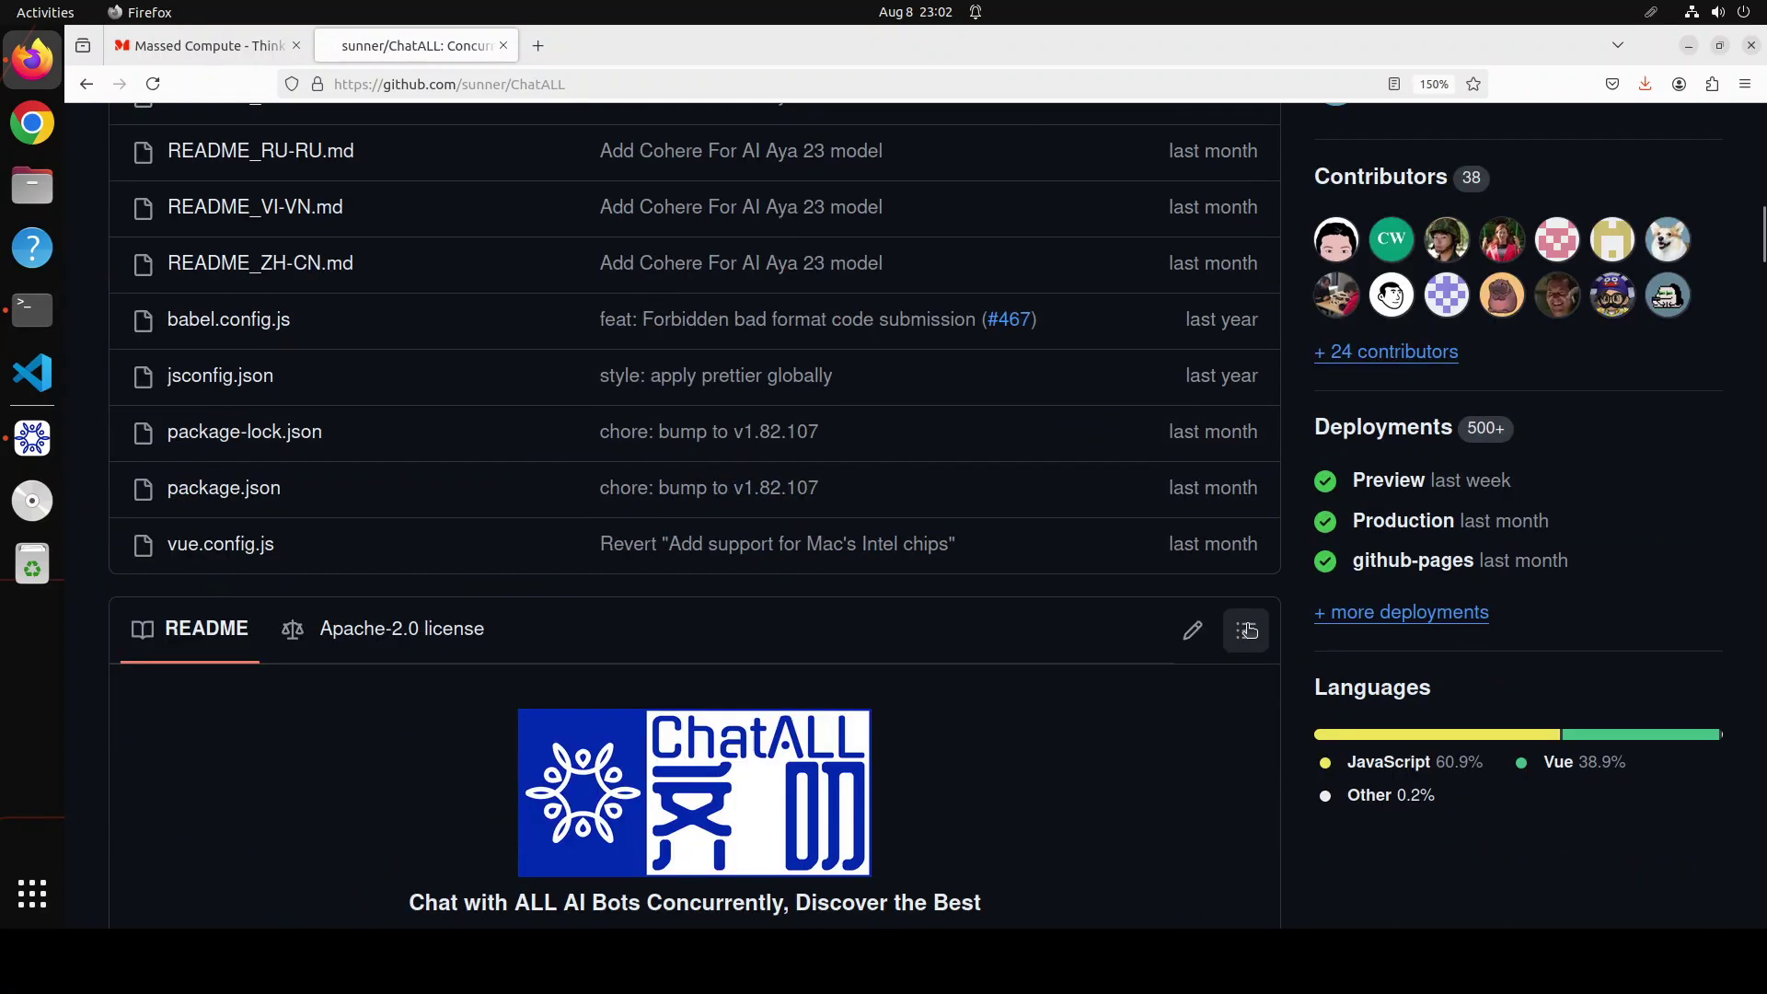